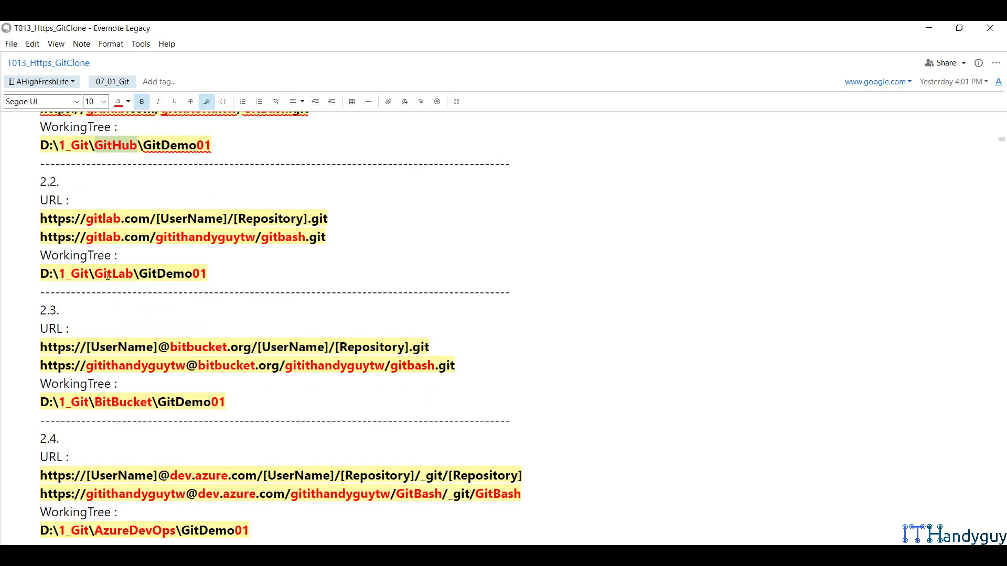
Step: Review the GitBash section's clone URLs and working tree folders for GitLab, BitBucket and AzureDevOps
double_click(107, 276)
double_click(124, 400)
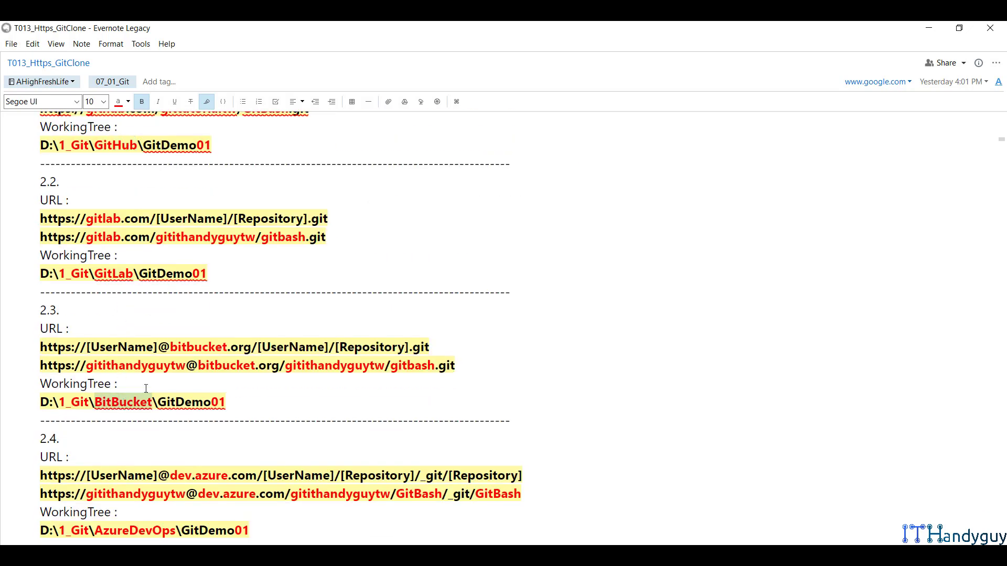
scroll(158, 388, down, 3)
double_click(147, 334)
scroll(189, 312, down, 2)
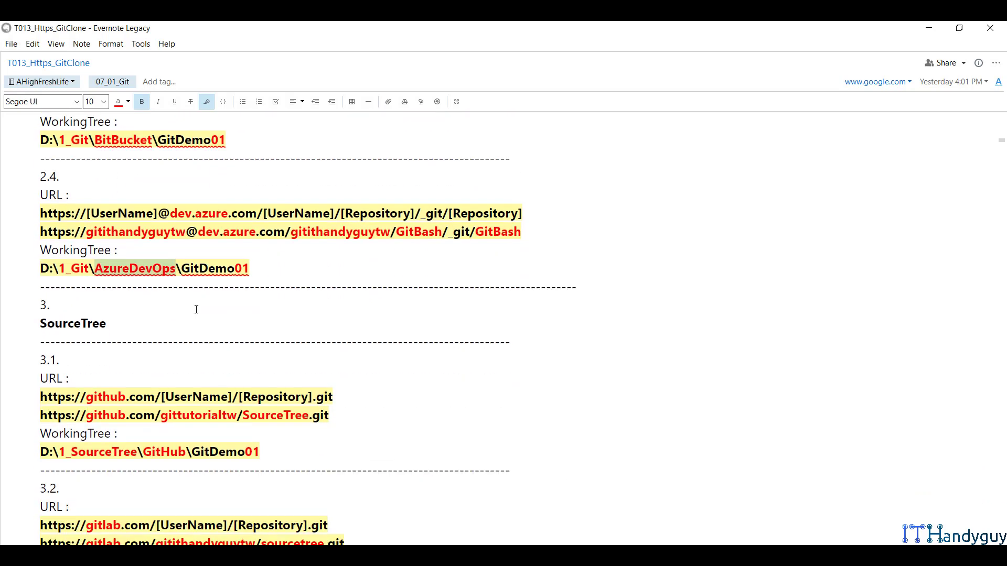
scroll(198, 298, up, 7)
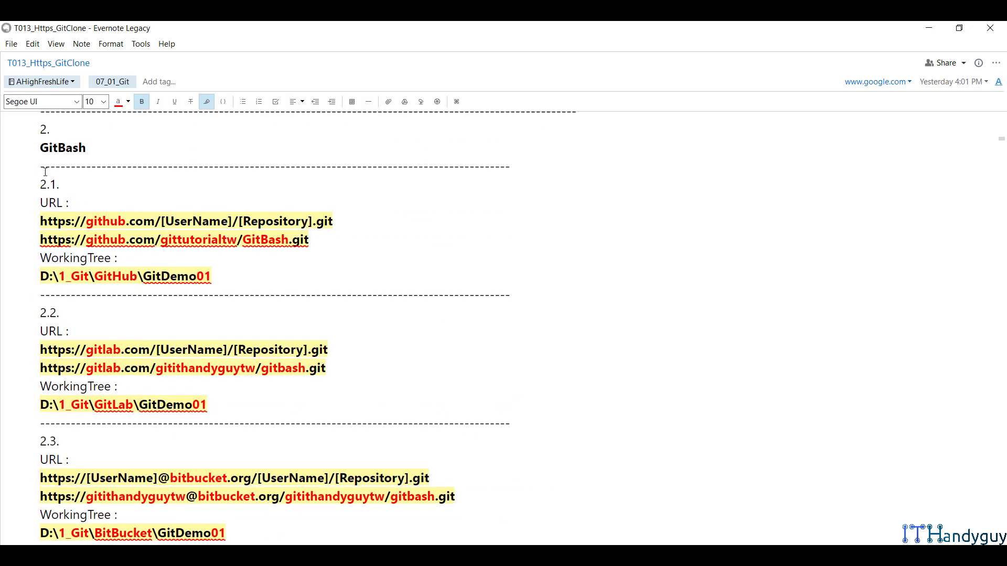
drag(39, 148, 114, 154)
scroll(151, 269, down, 7)
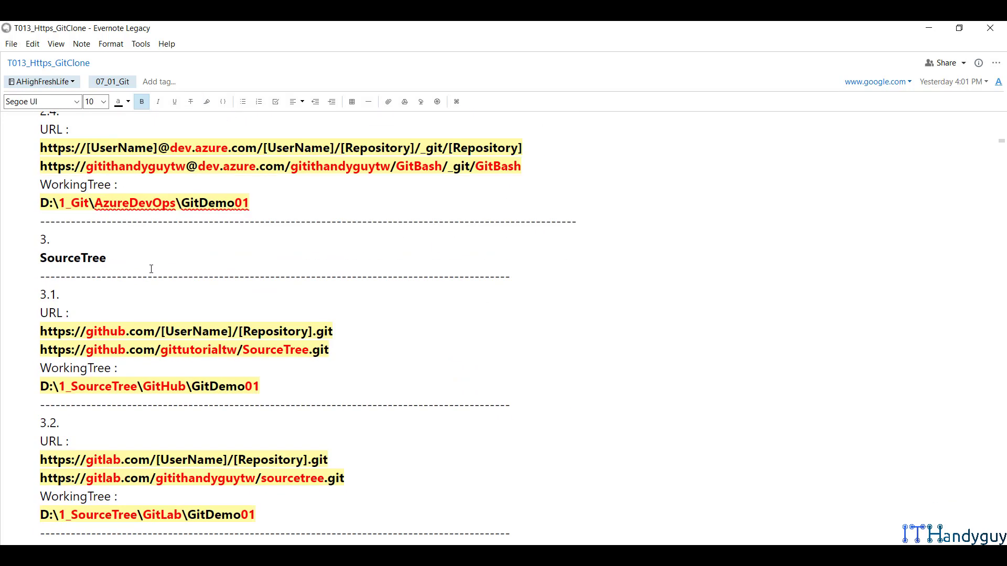
Step: Review the SourceTree section's clone URLs and working tree folders for GitHub, GitLab, BitBucket and AzureDevOps
drag(23, 254, 142, 253)
scroll(171, 257, down, 1)
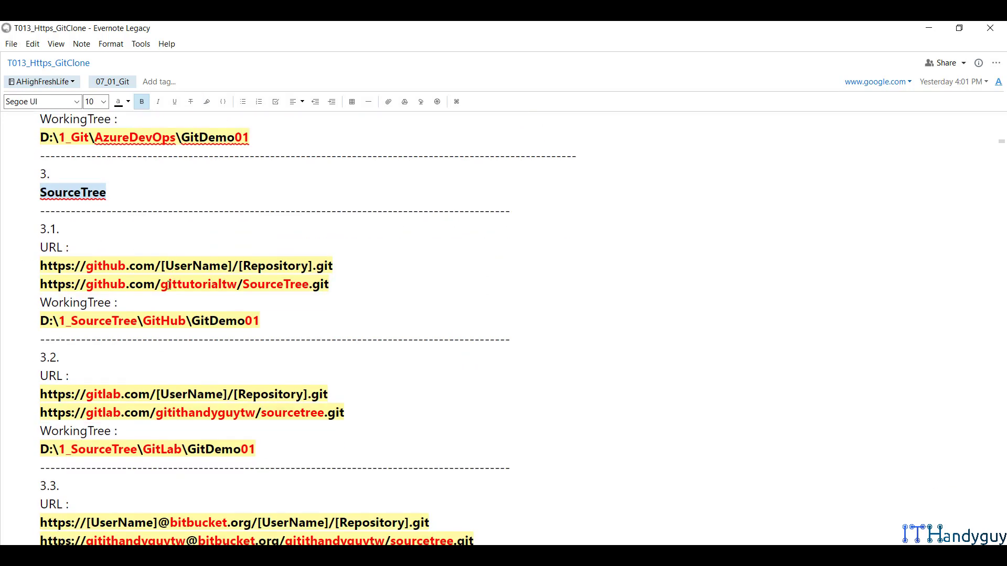
scroll(127, 318, down, 1)
double_click(162, 255)
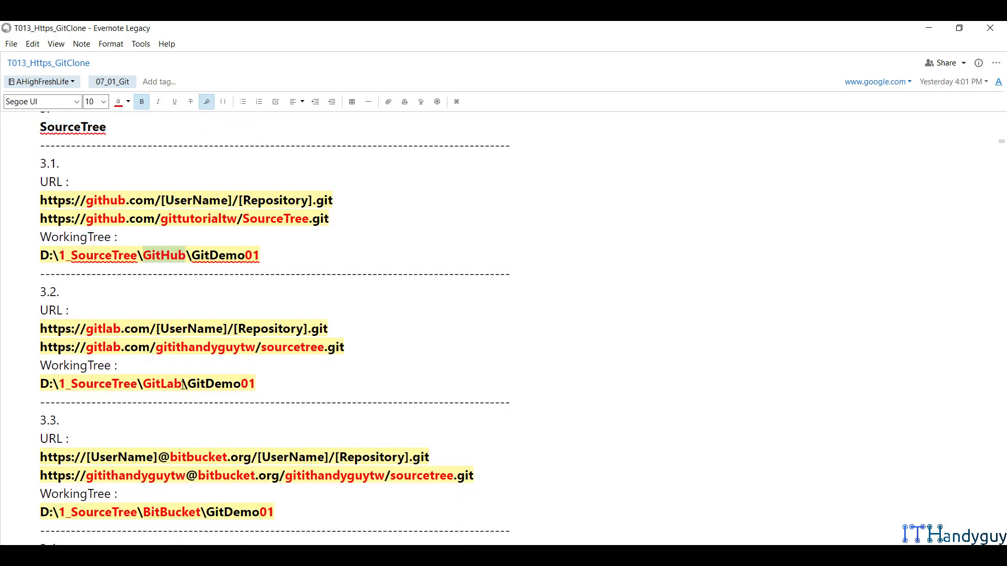
scroll(163, 389, down, 2)
double_click(165, 382)
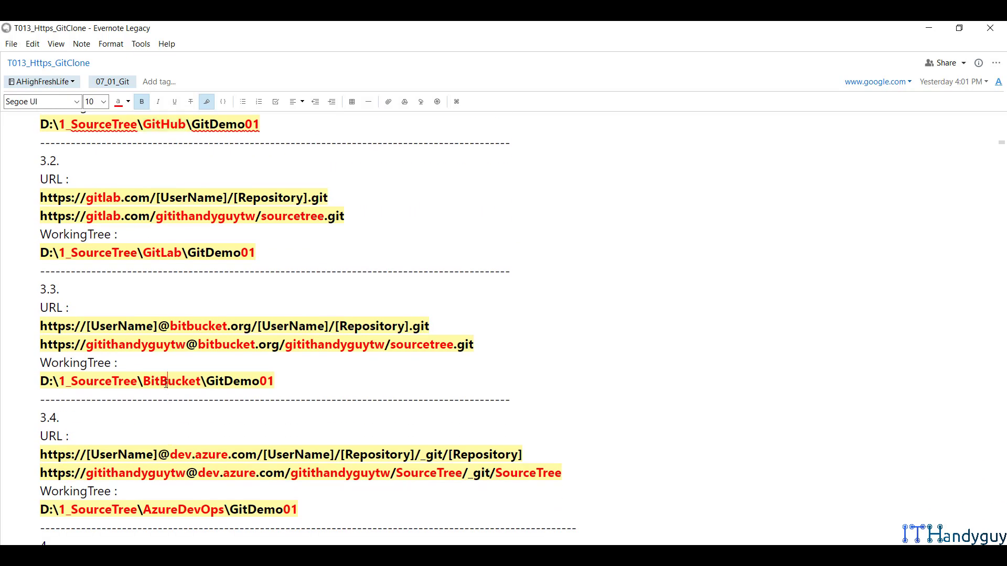
double_click(175, 508)
scroll(175, 508, down, 3)
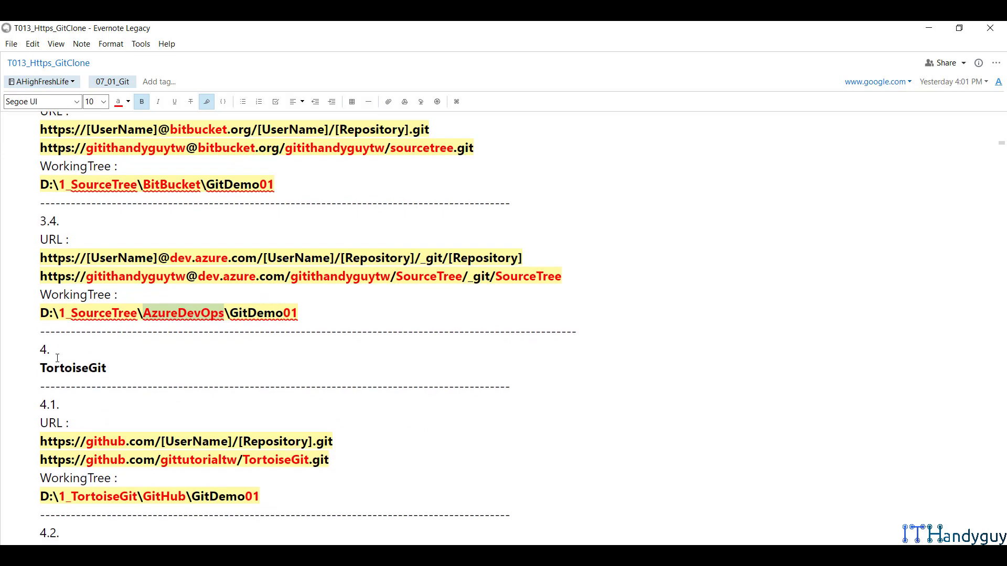
Step: Review the TortoiseGit section's clone URLs and working tree folders for all four hosting services
drag(41, 348, 126, 365)
scroll(126, 364, down, 3)
double_click(162, 300)
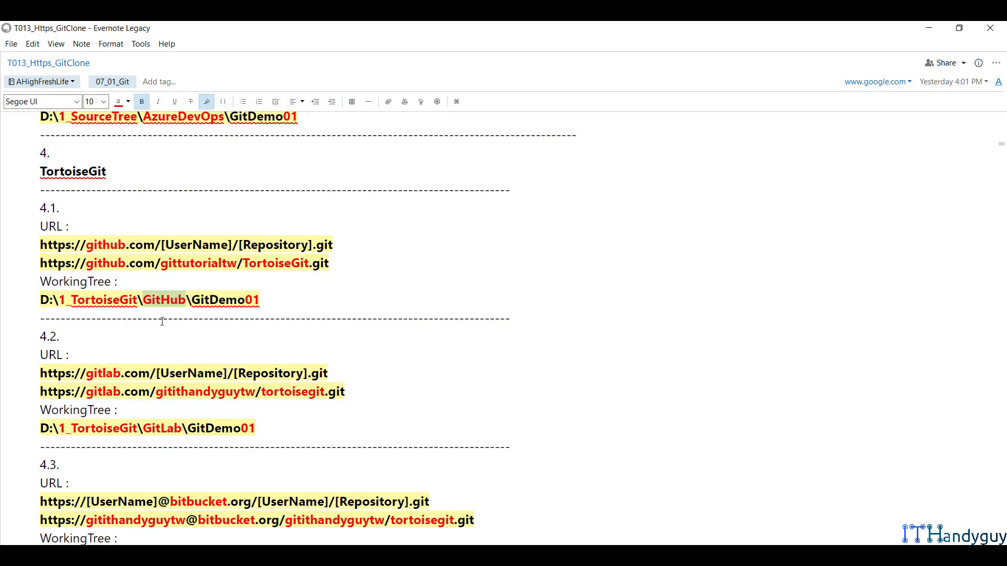
double_click(169, 431)
scroll(225, 405, down, 2)
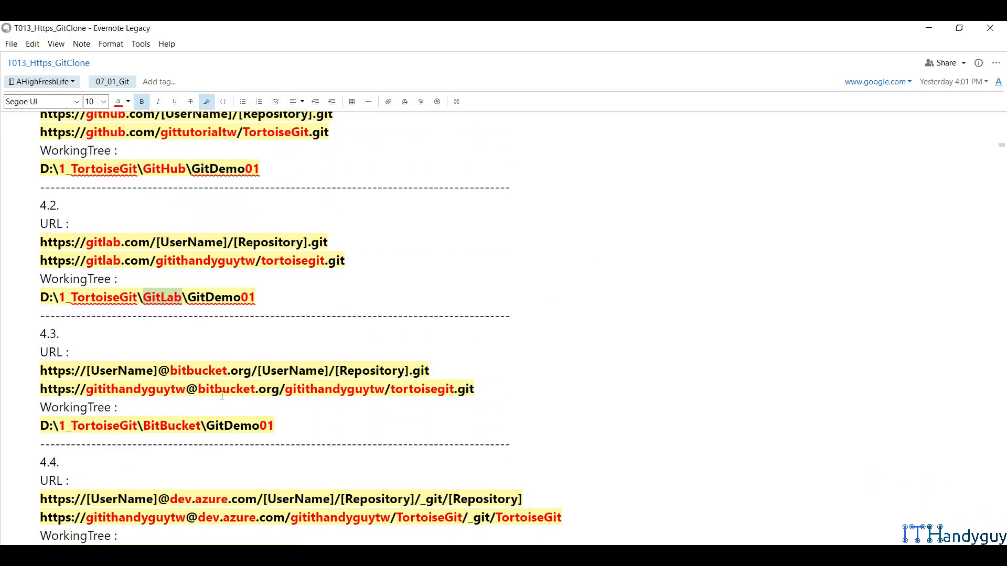
scroll(221, 395, down, 3)
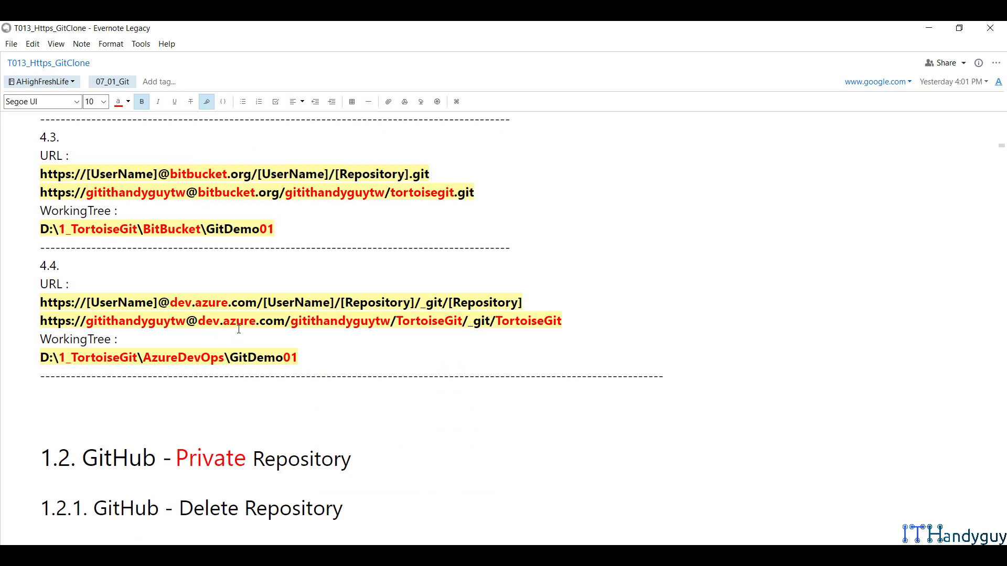
scroll(238, 329, up, 1)
Step: Read the note's section 1.2.1 on deleting an existing GitHub remote repository
scroll(238, 329, down, 5)
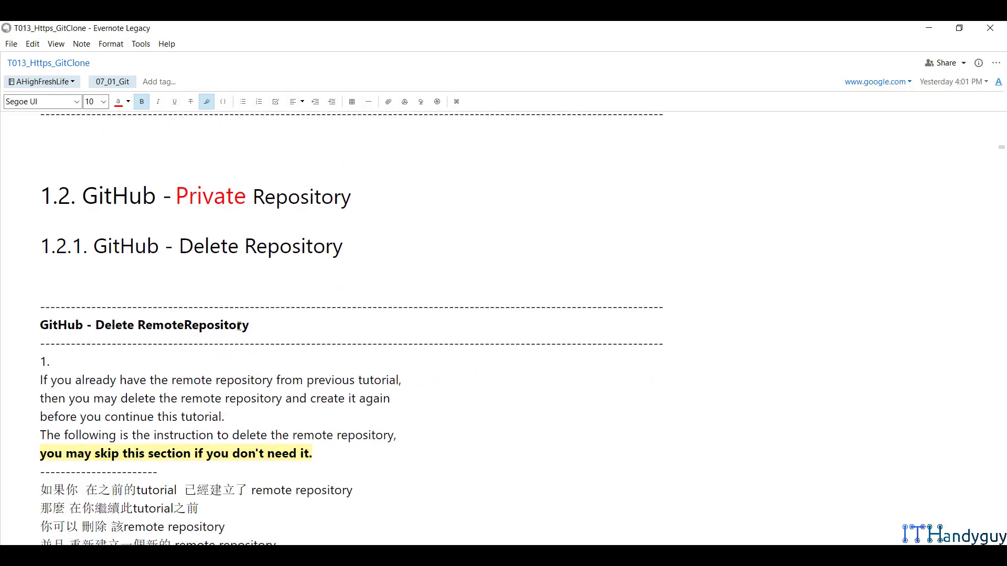
scroll(239, 278, down, 1)
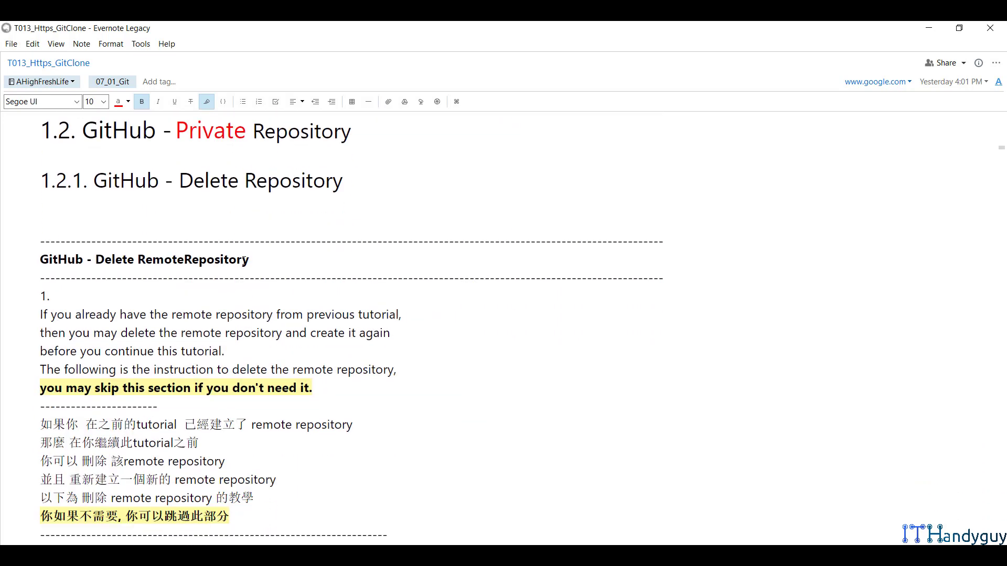
scroll(241, 270, down, 2)
scroll(245, 259, down, 2)
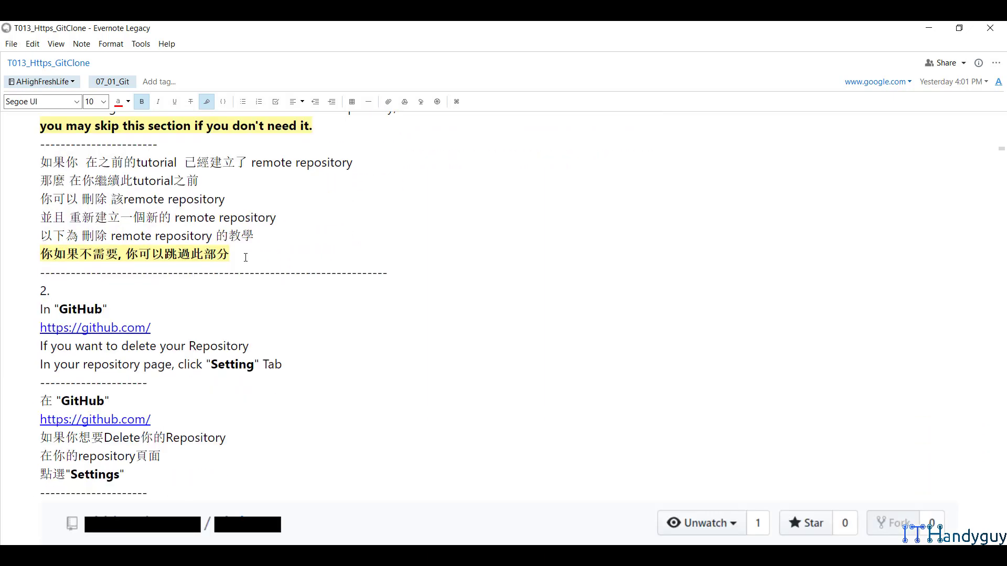
scroll(246, 257, up, 2)
scroll(246, 256, up, 2)
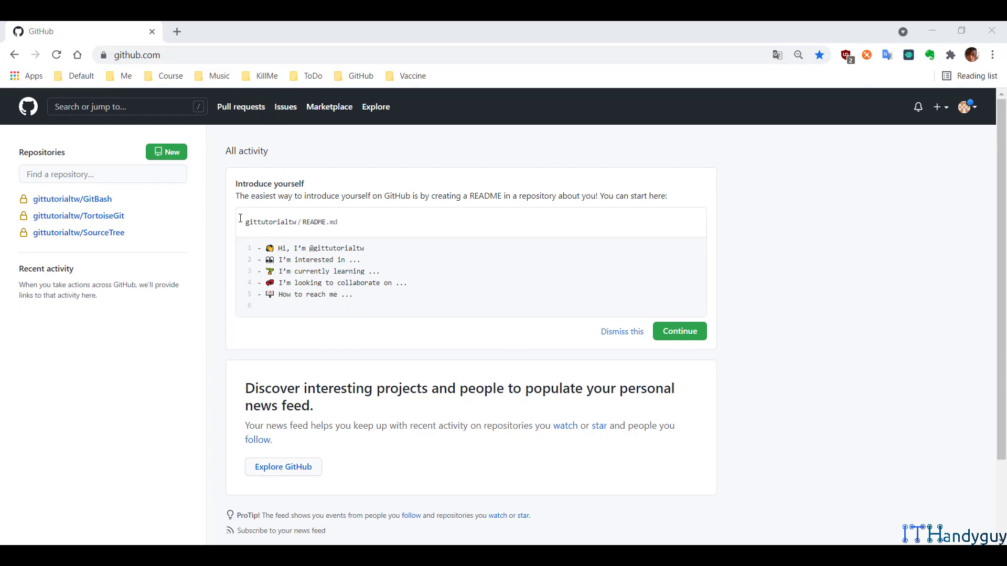
Step: Open the GitBash, SourceTree and TortoiseGit repositories from the GitHub dashboard, each in its own browser tab
middle_click(87, 199)
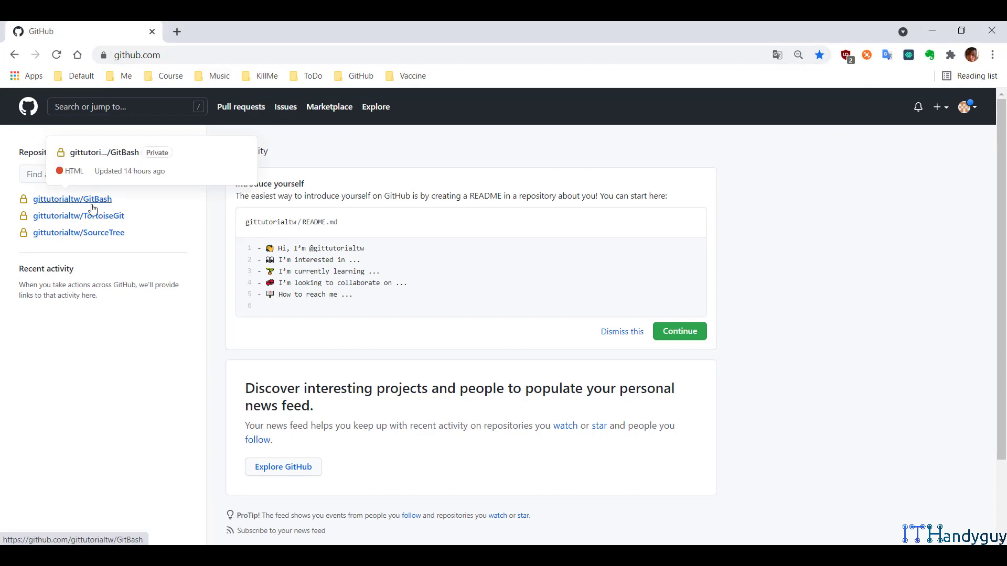
middle_click(111, 236)
middle_click(84, 216)
Step: Open the settings page of each of the three repositories: GitBash, TortoiseGit and SourceTree
click(221, 32)
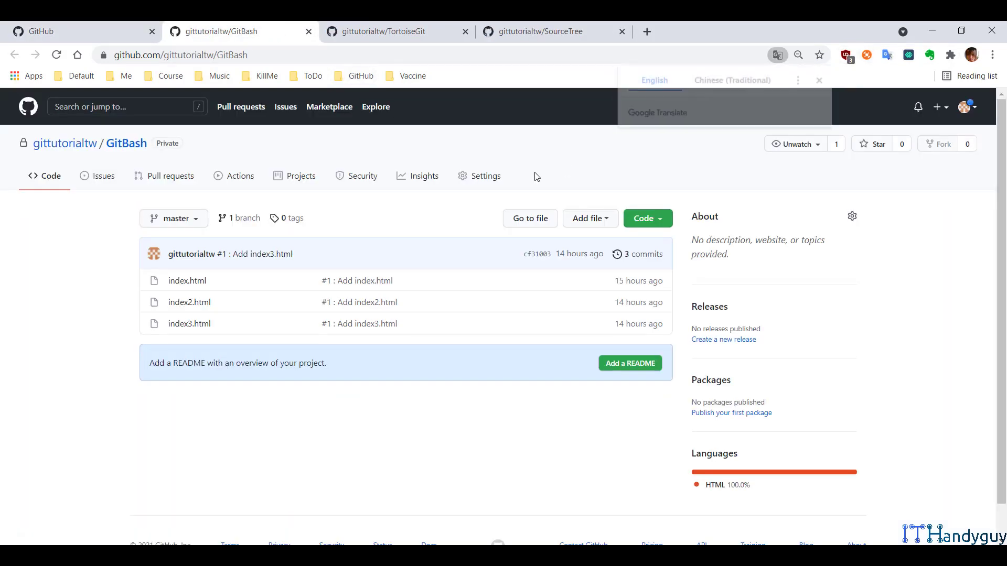
click(479, 176)
key(ctrl+Tab)
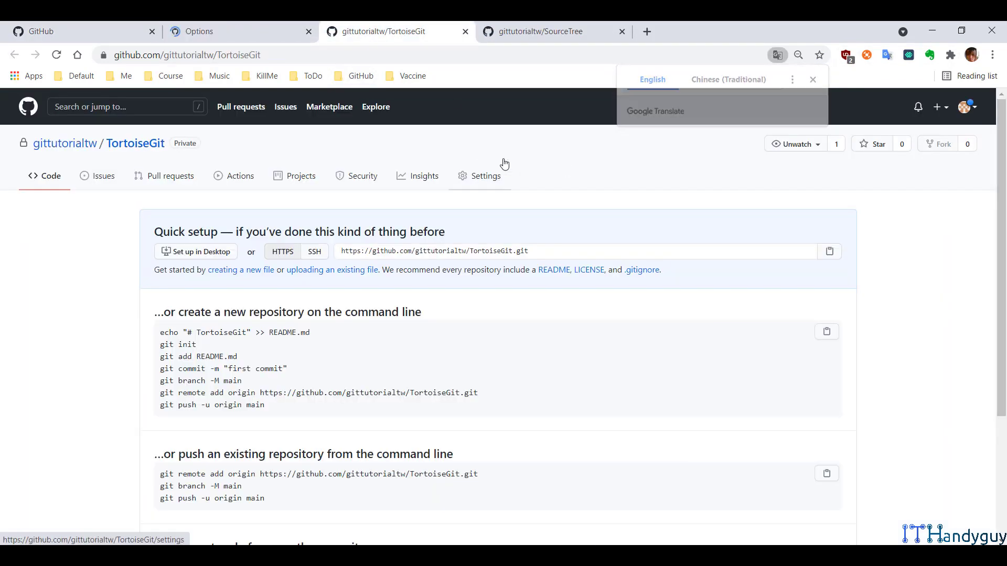
key(ctrl+Tab)
click(491, 181)
Step: Request deletion of the GitBash repository from its Danger Zone, confirming with the repository's full name
click(216, 31)
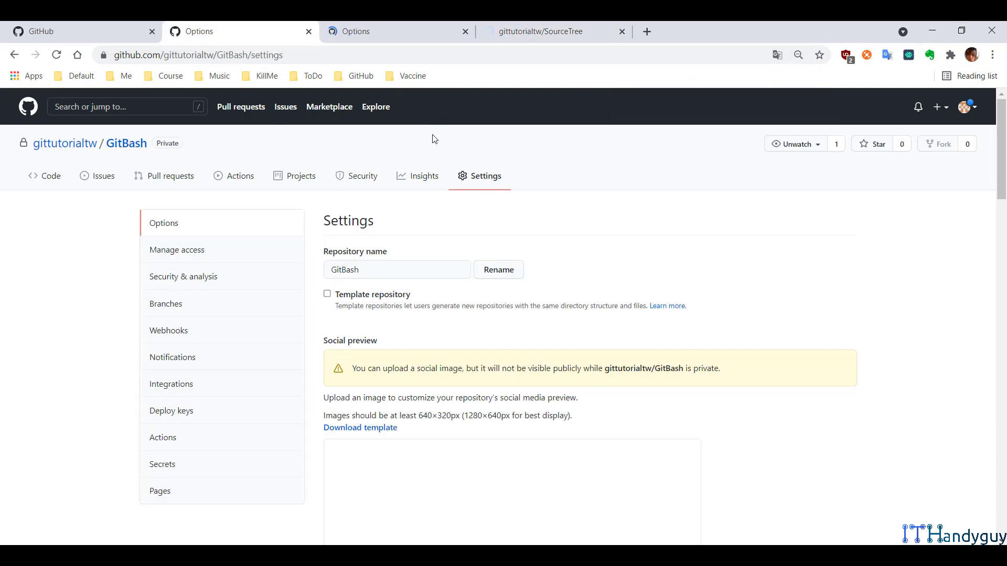
scroll(505, 173, down, 20)
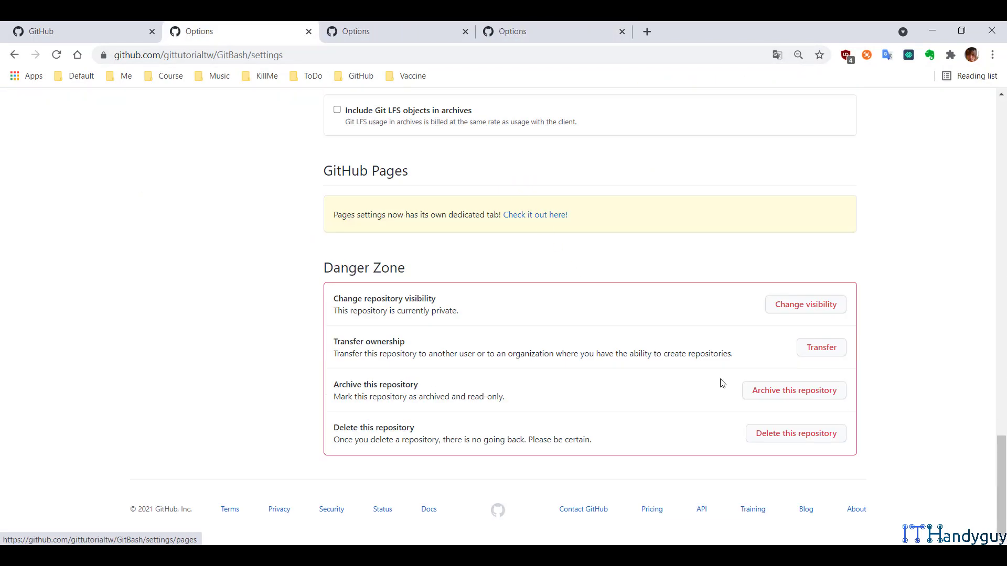
click(796, 433)
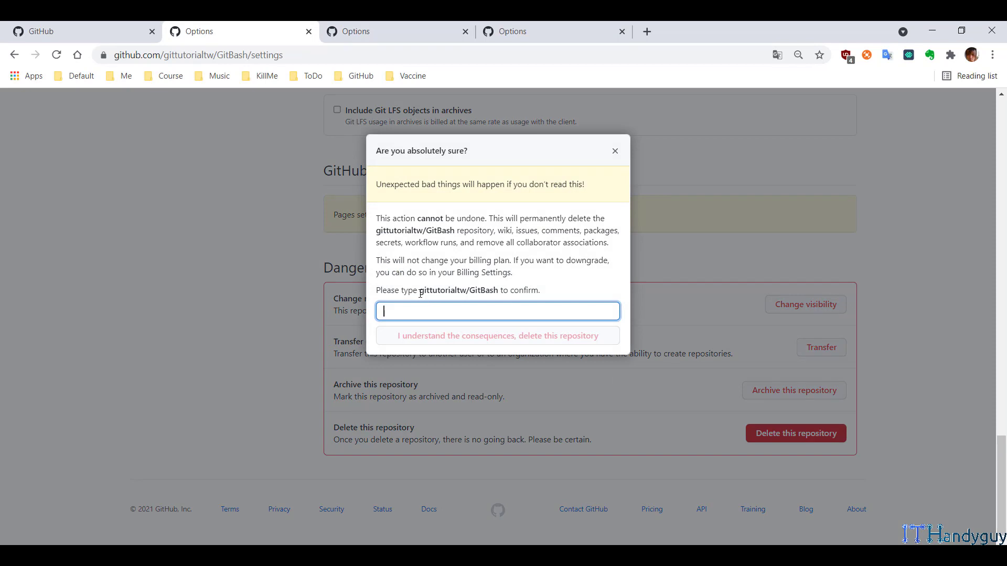
drag(419, 290, 498, 291)
key(ctrl+c)
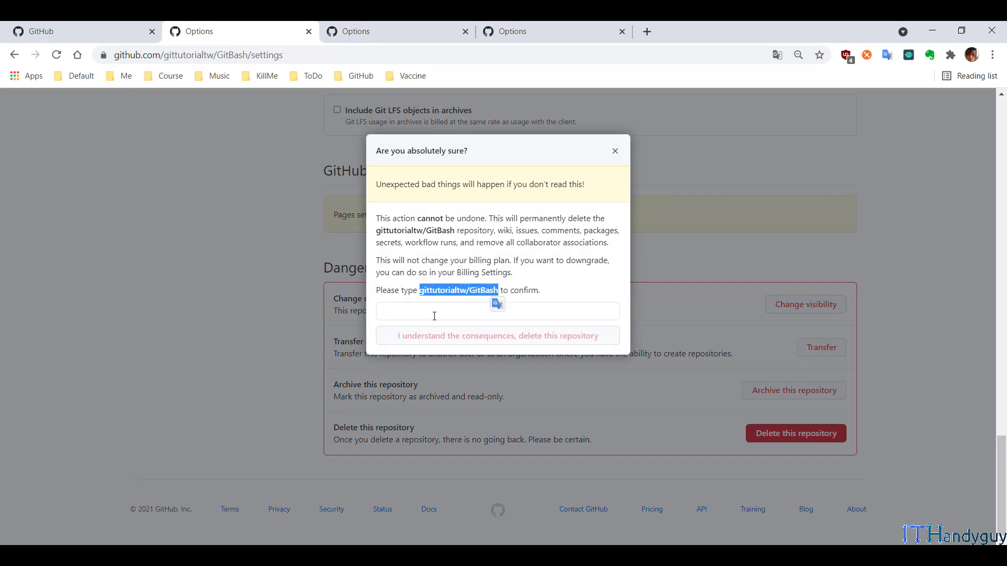
click(433, 313)
key(ctrl+v)
click(427, 335)
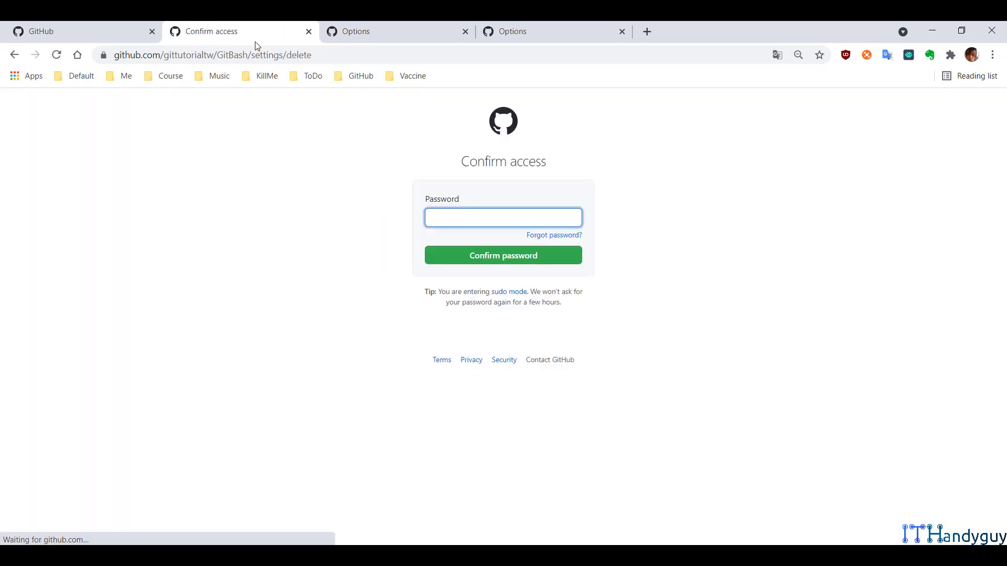
Step: Move the GitBash deletion's password confirmation page into its own browser window and close that window once the deletion is done
drag(246, 31, 1006, 32)
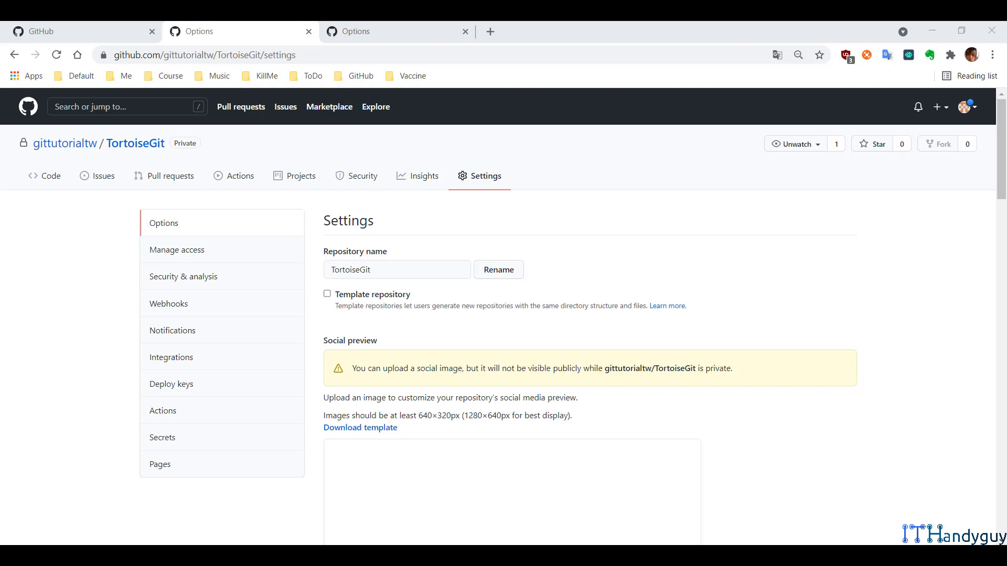
key(alt+Tab)
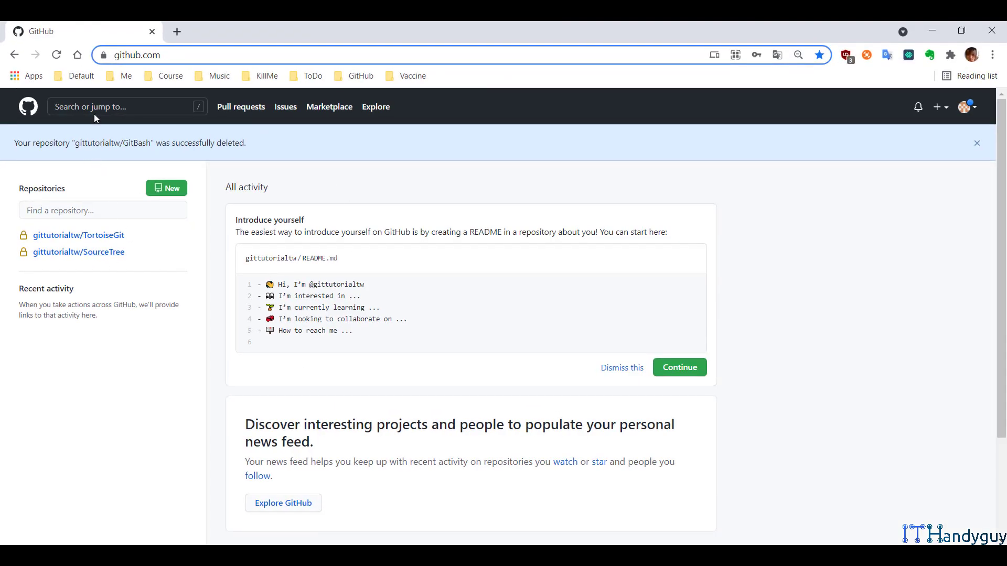
click(992, 31)
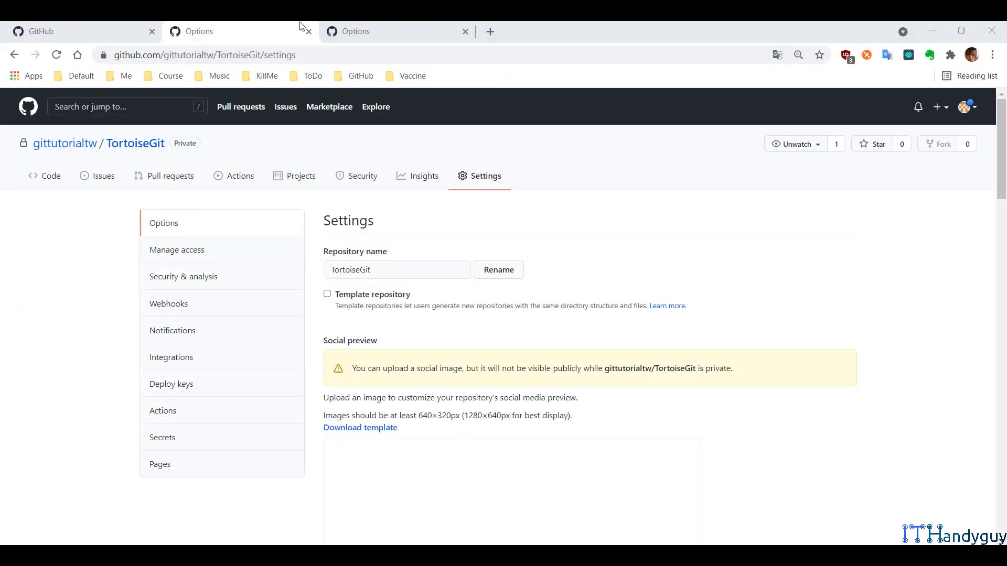
Step: Delete the TortoiseGit repository, confirming with its full name, and close its tab
scroll(577, 272, down, 20)
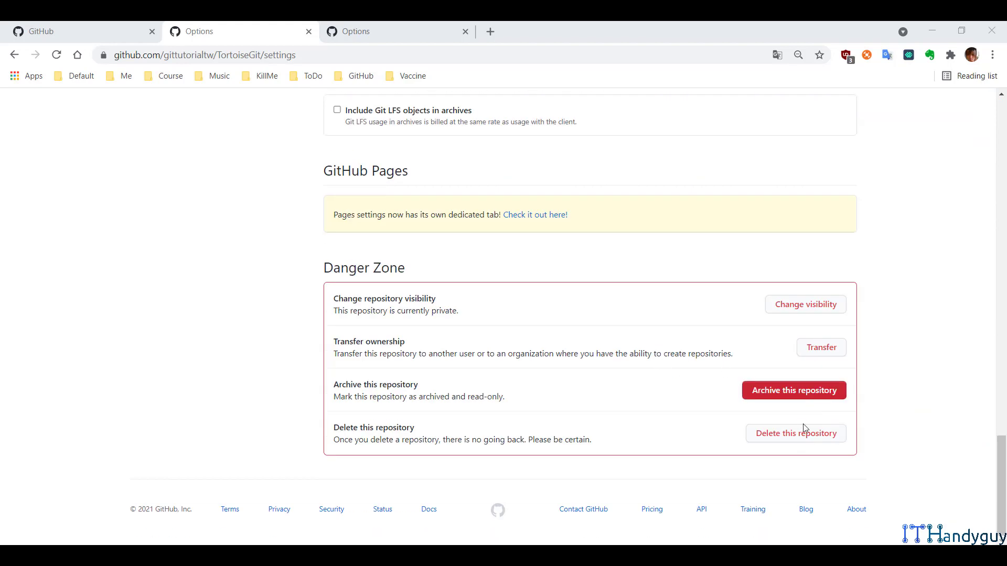
click(829, 439)
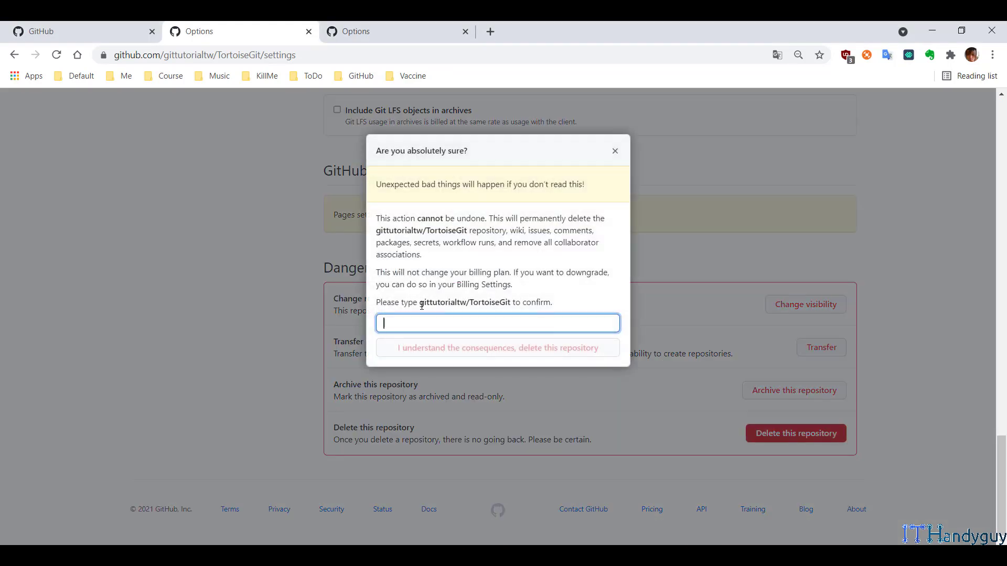
drag(421, 305, 513, 298)
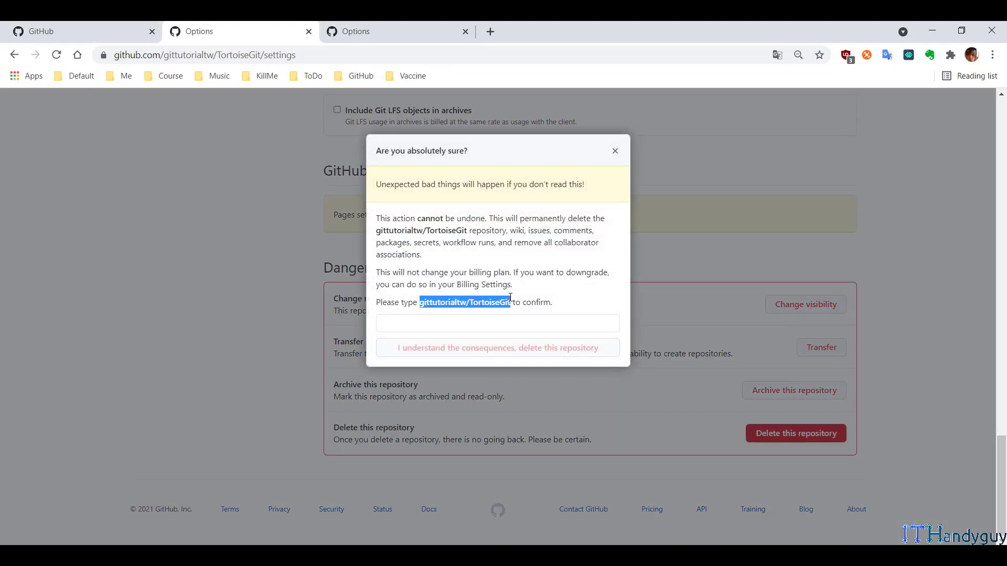
click(514, 325)
key(ctrl+v)
click(512, 348)
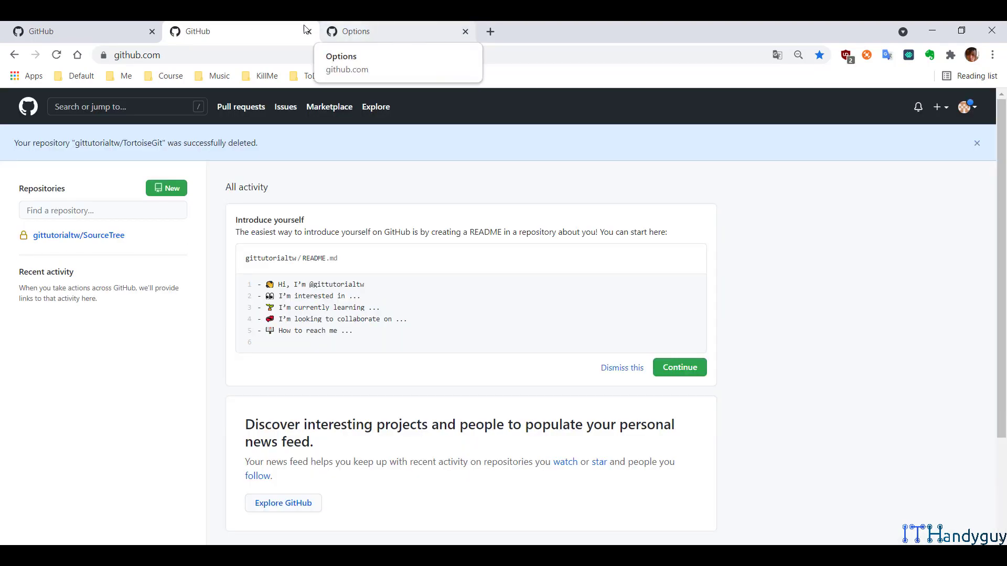
click(308, 31)
Step: Delete the SourceTree repository, confirming with its full name, and close the spare GitHub dashboard tab
scroll(629, 315, down, 15)
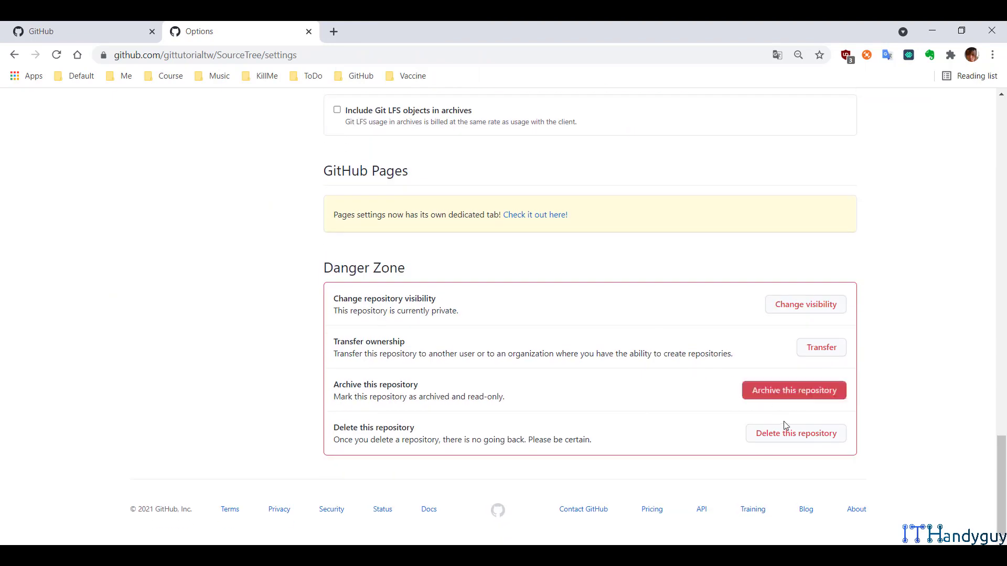
click(784, 432)
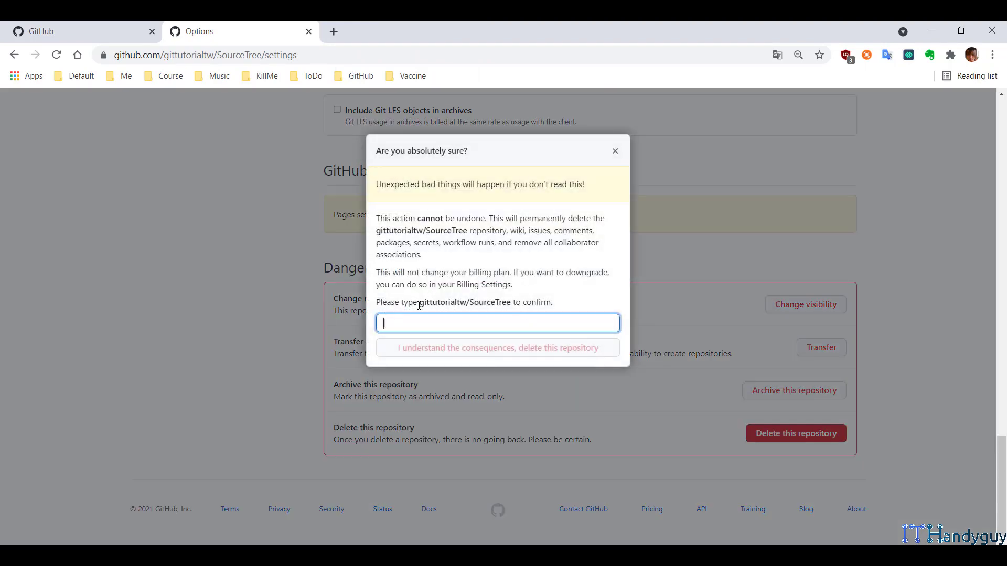
drag(419, 302, 512, 305)
key(ctrl+c)
click(509, 322)
key(ctrl+v)
click(463, 343)
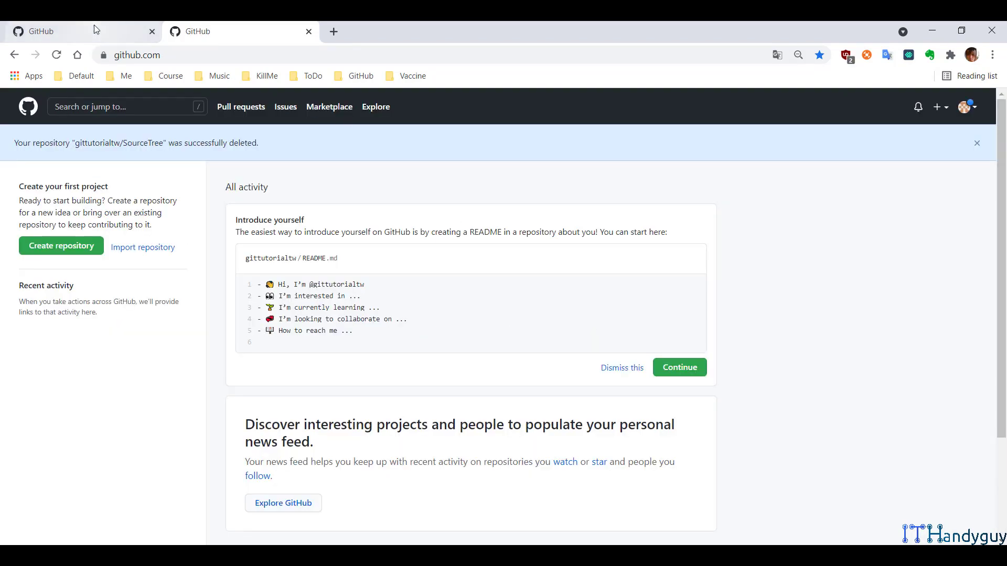
click(93, 29)
key(ctrl+w)
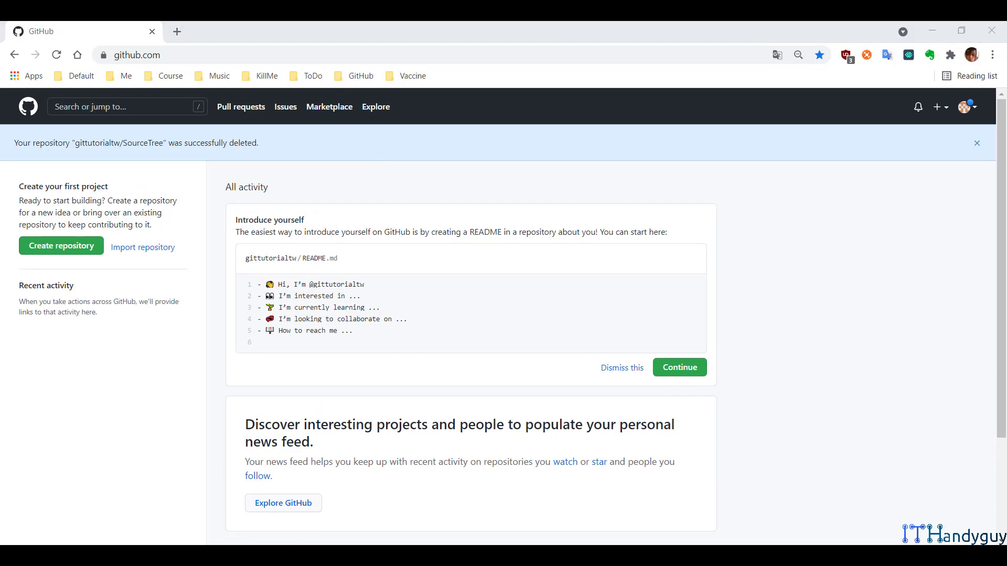
Step: Find the GitHub repository creation instructions in the note and open three new-repository forms in separate browser tabs
scroll(380, 305, down, 15)
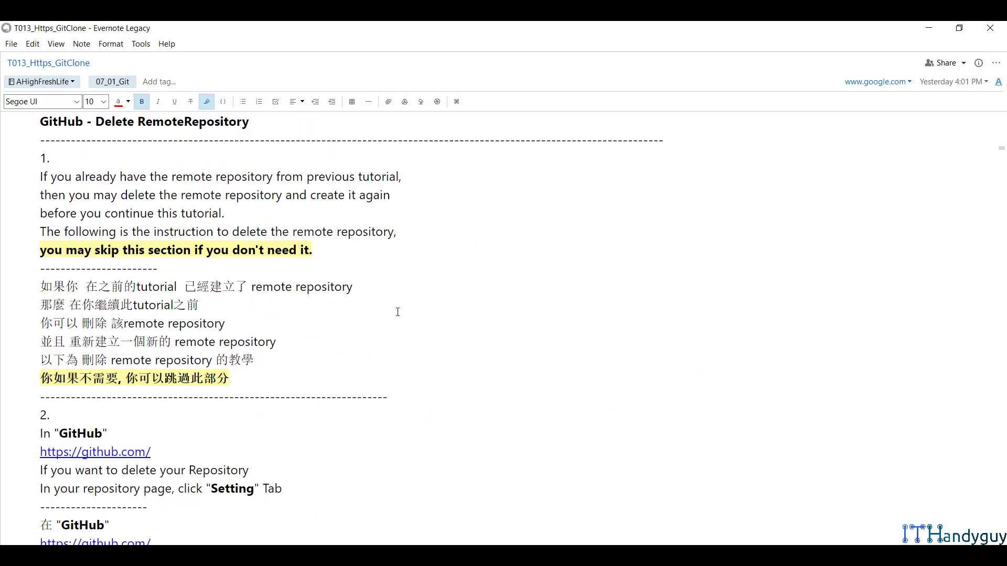
scroll(380, 306, down, 15)
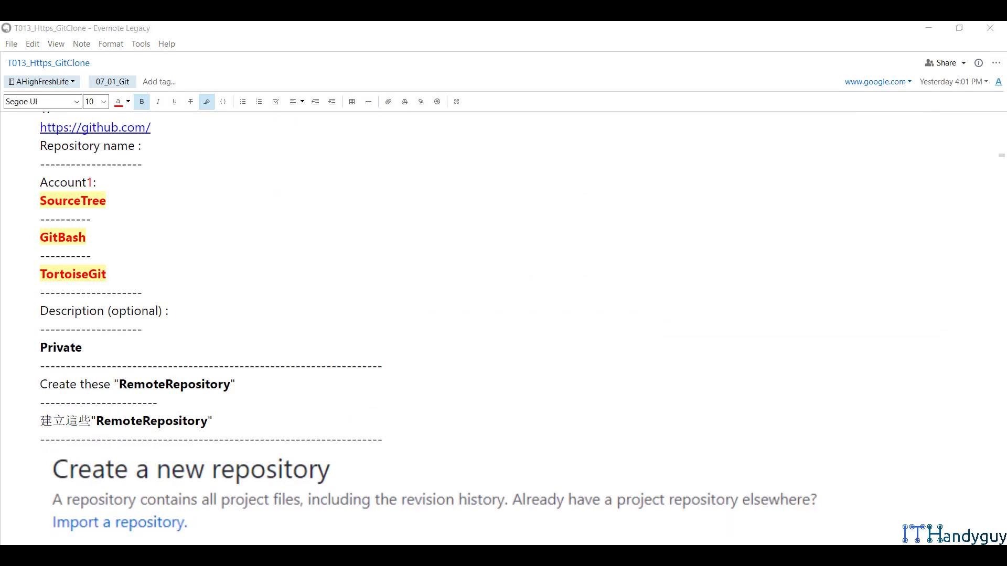
key(alt+Tab)
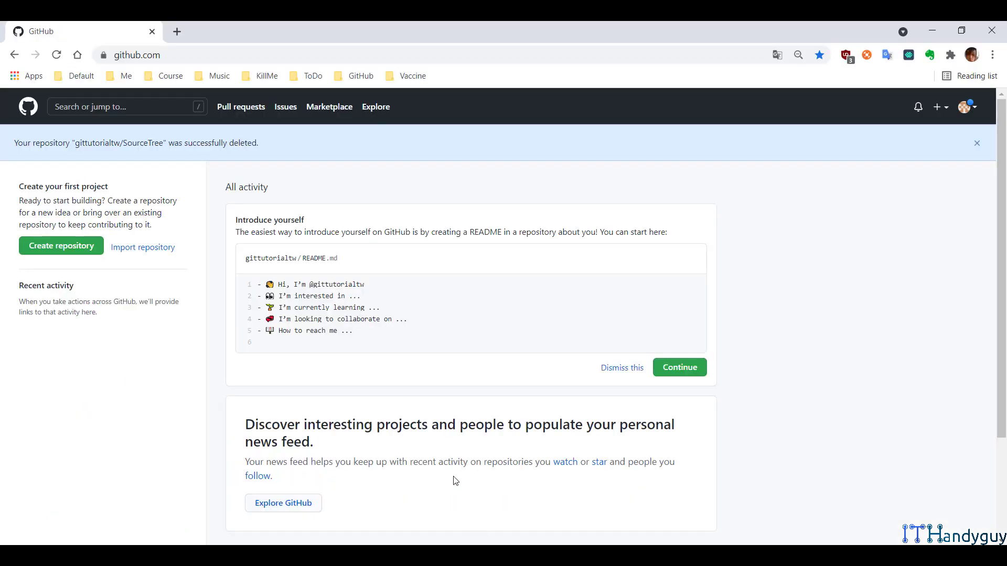
middle_click(85, 246)
middle_click(86, 247)
middle_click(87, 247)
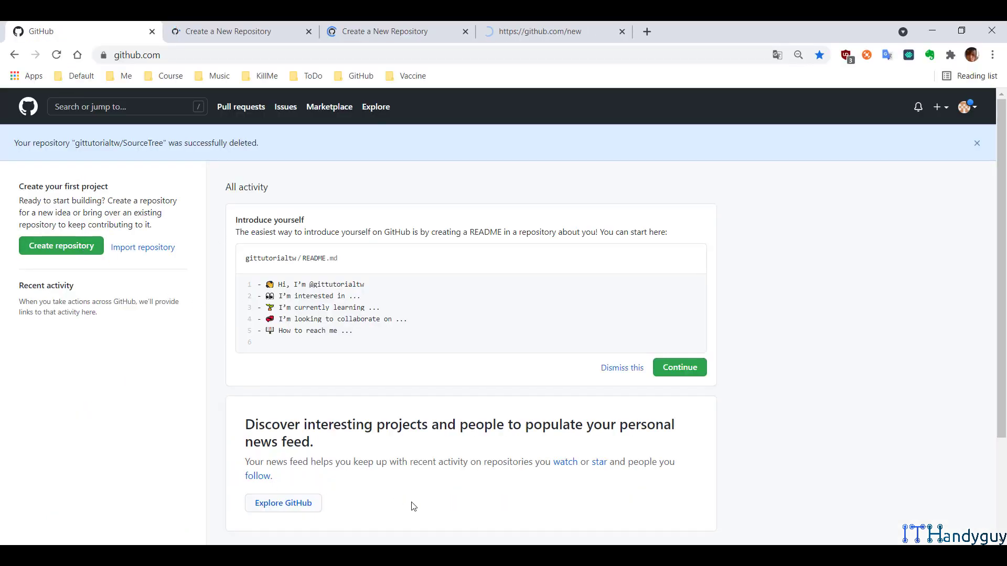
Step: Arrange the Evernote note and the GitHub browser window side by side
key(alt+Tab)
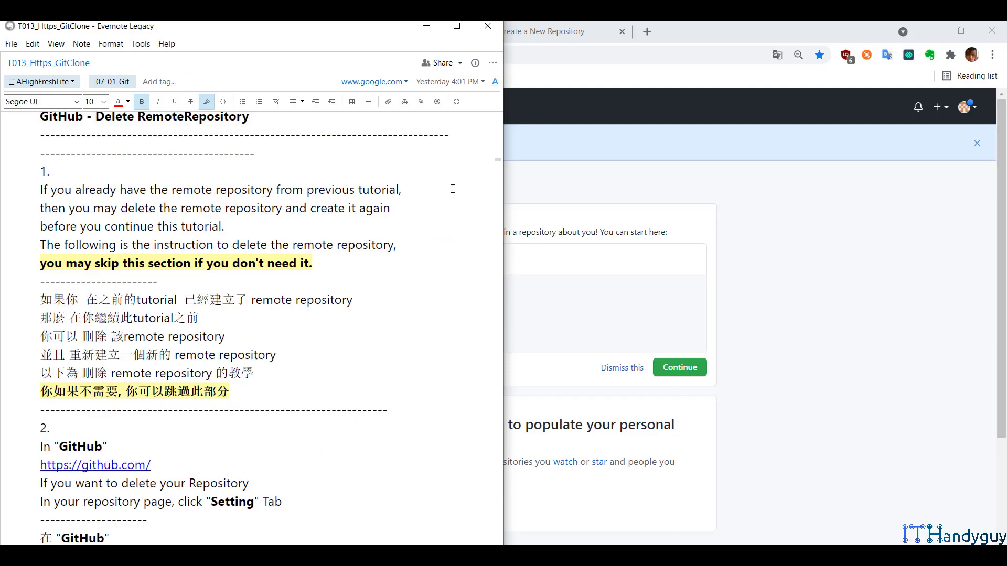
click(762, 177)
key(super+Right)
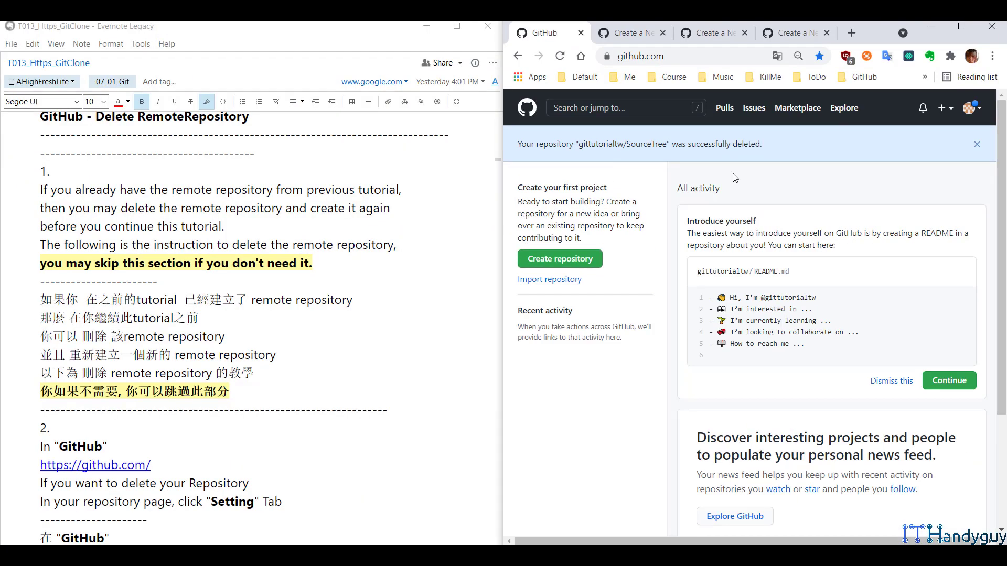
Step: Name the repository in the first new-repository form SourceTree, following the note's GitHub - Create RemoteRepository section
click(642, 31)
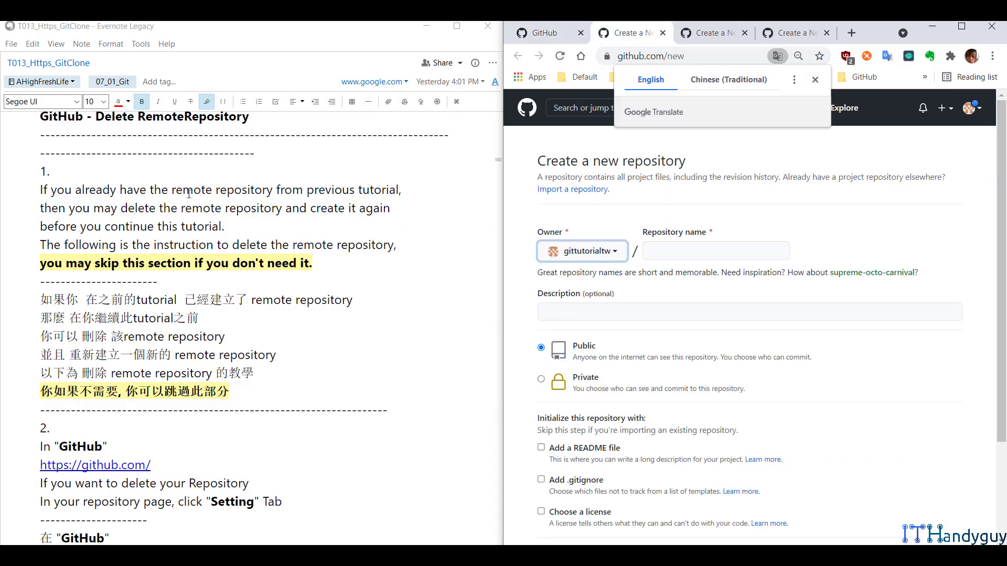
scroll(189, 194, up, 3)
scroll(166, 257, down, 15)
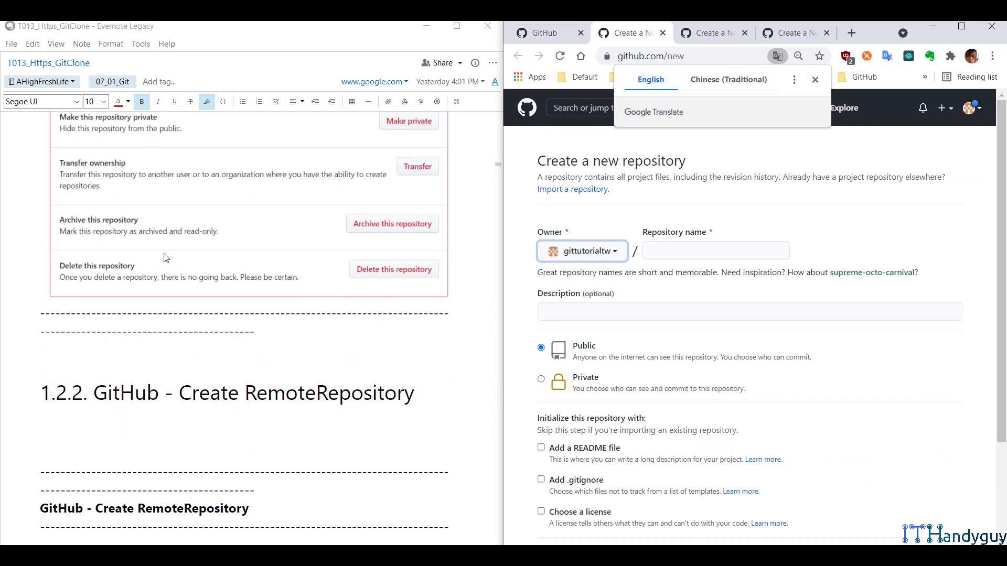
scroll(165, 257, down, 7)
click(78, 274)
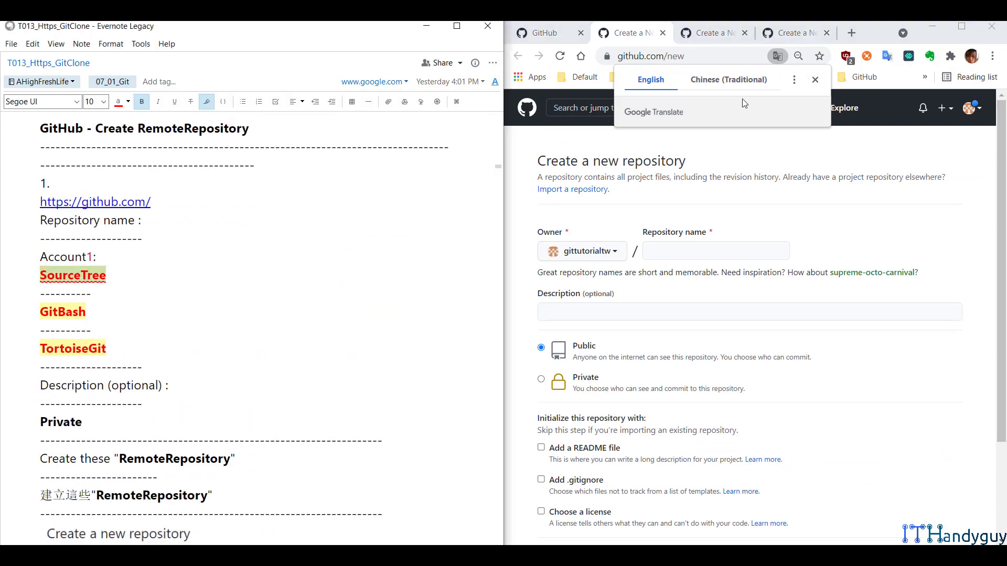
click(815, 79)
click(696, 250)
text(SourceTree)
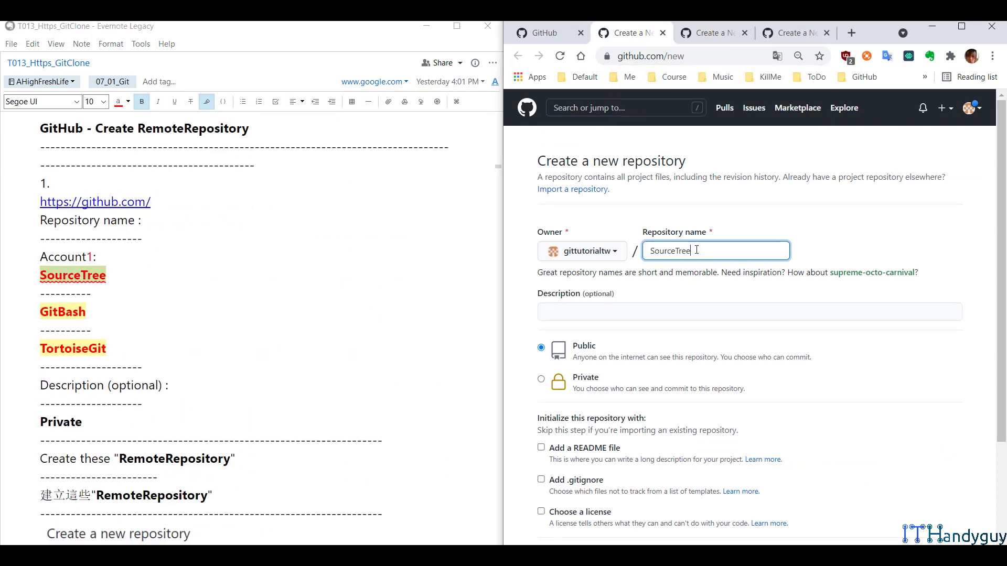
Step: Copy the name GitBash from the note into the second form's repository name
click(708, 34)
double_click(63, 311)
key(ctrl+c)
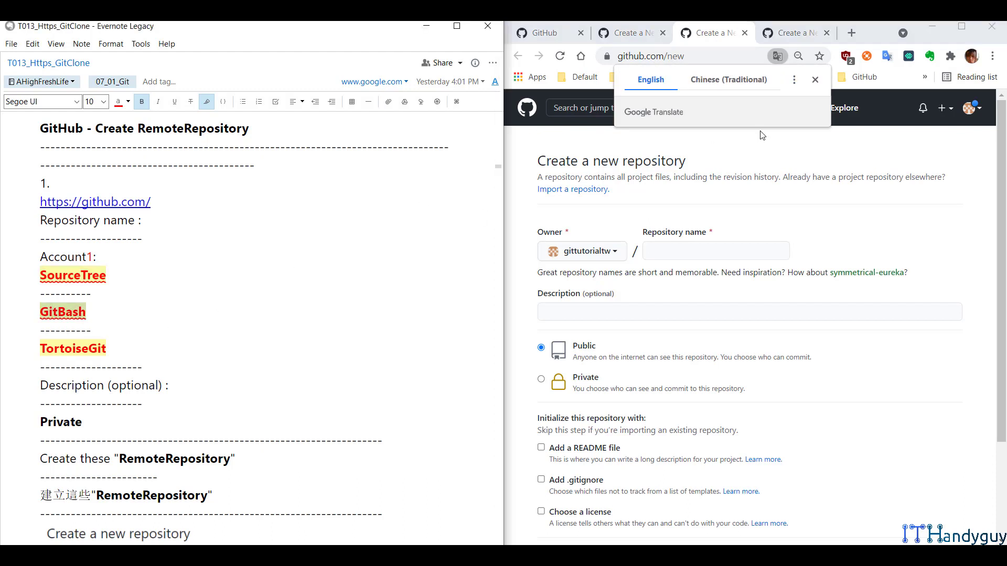
click(815, 79)
click(696, 250)
key(ctrl+v)
Step: Copy the name TortoiseGit from the note into the third form's repository name
click(791, 32)
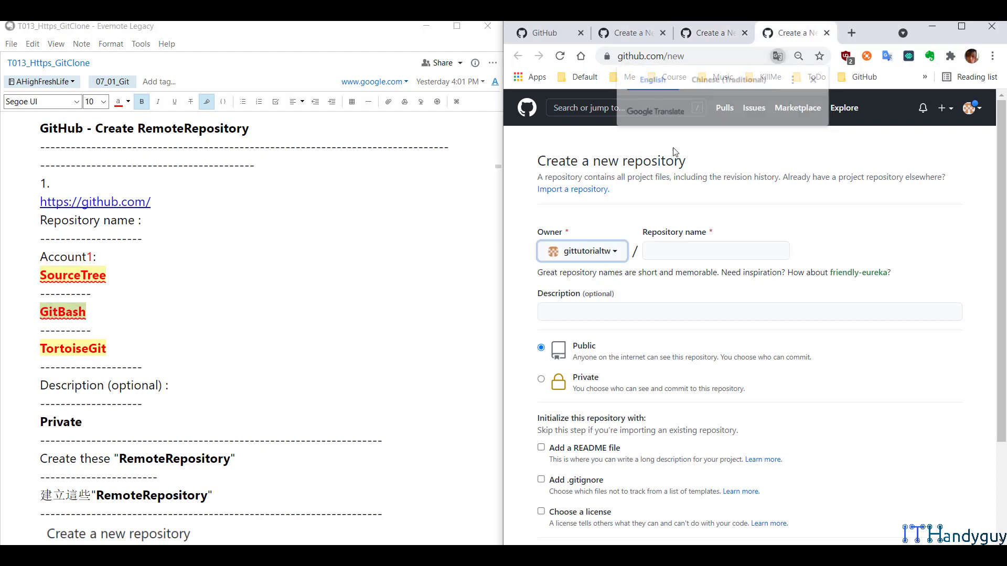
double_click(73, 348)
key(ctrl+c)
click(798, 110)
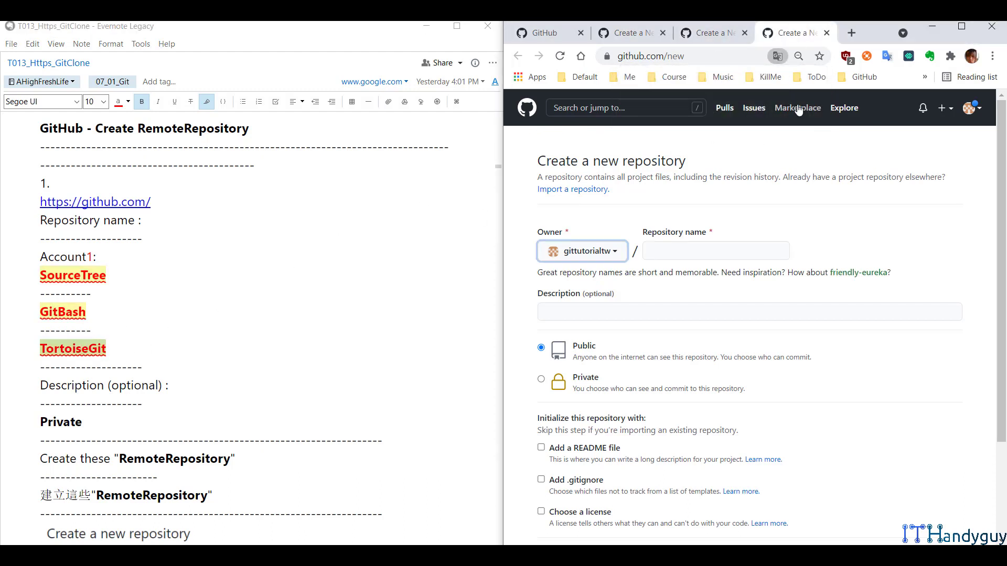
click(682, 251)
key(ctrl+v)
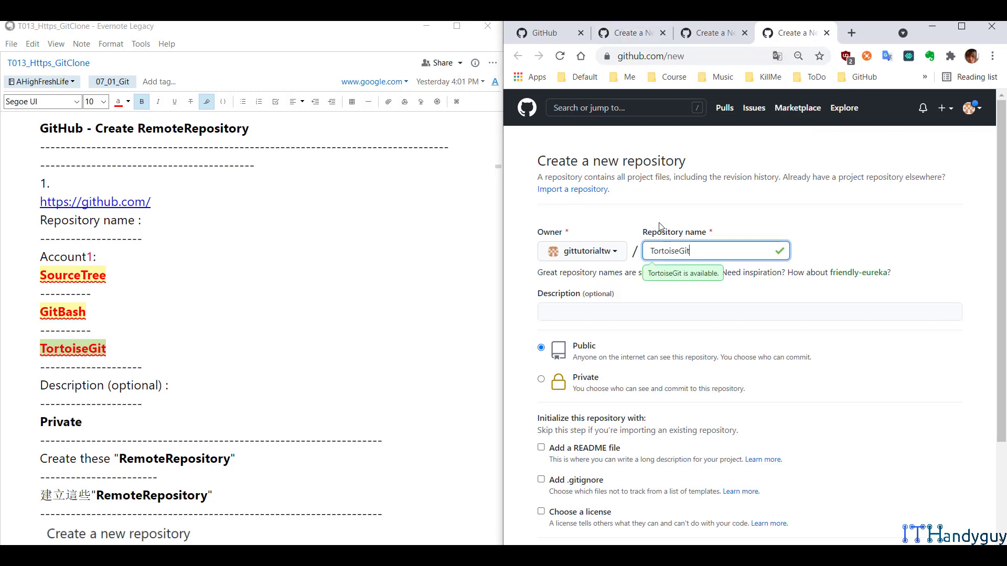
Step: Set the visibility to Private in the TortoiseGit, SourceTree and GitBash repository forms
click(838, 245)
scroll(792, 242, down, 1)
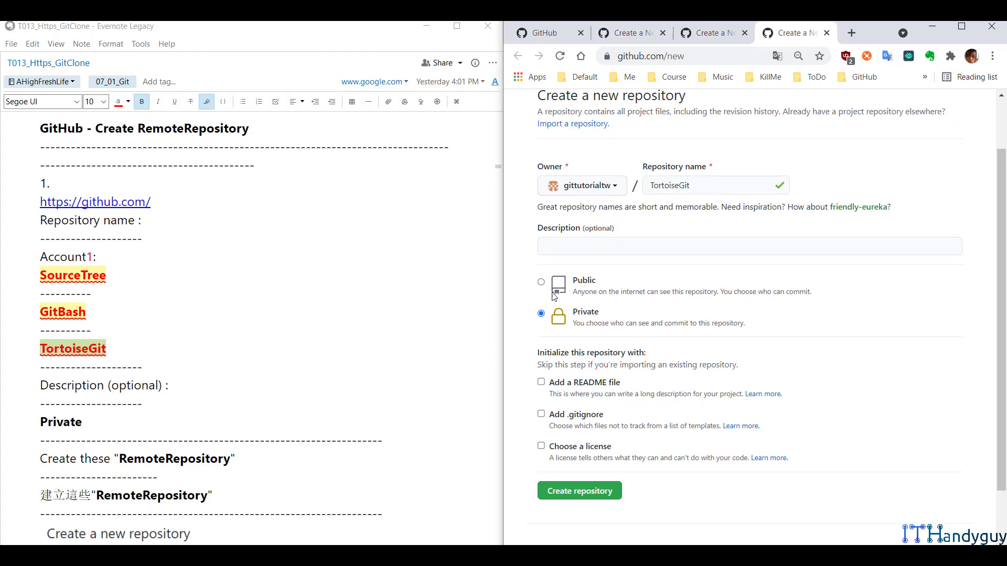
click(637, 31)
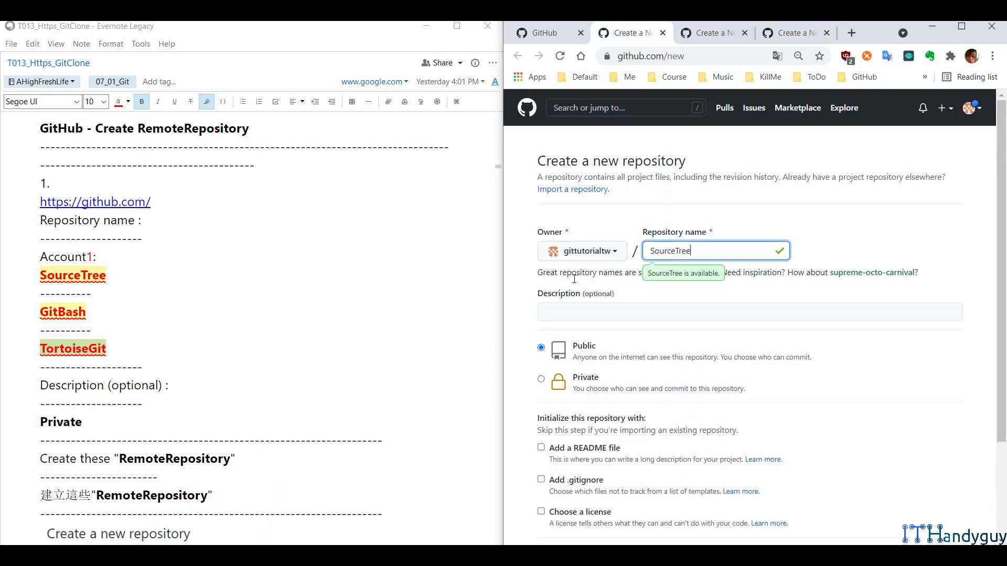
click(547, 388)
click(543, 385)
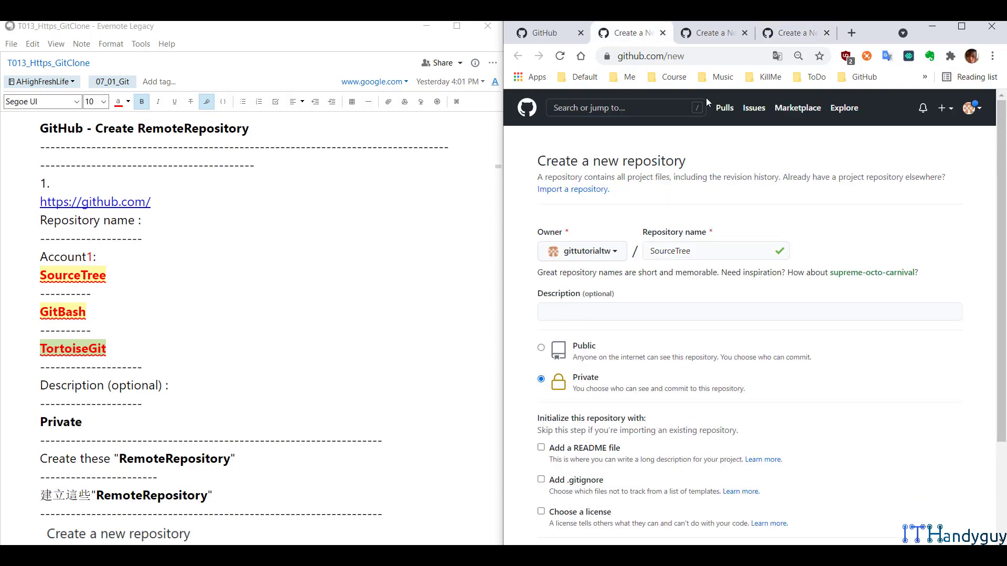
click(710, 32)
click(542, 381)
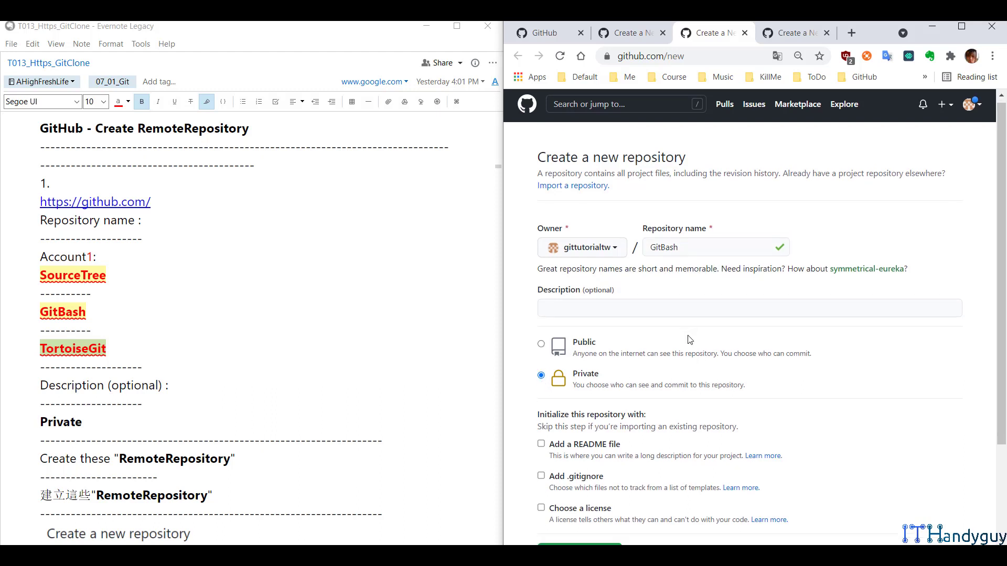
scroll(690, 337, down, 3)
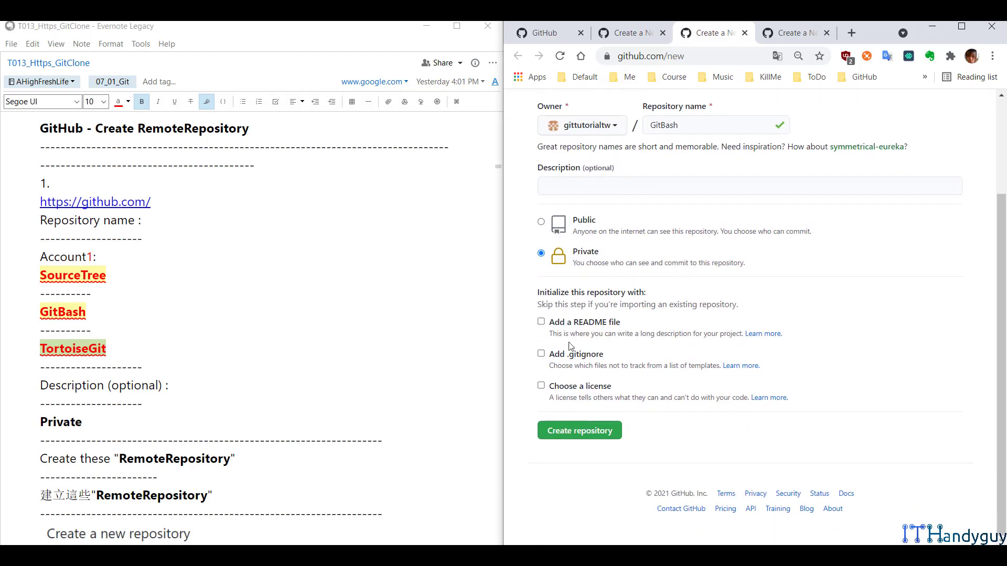
Step: Check the three completed forms and create the SourceTree, GitBash and TortoiseGit repositories without any initial files
click(636, 30)
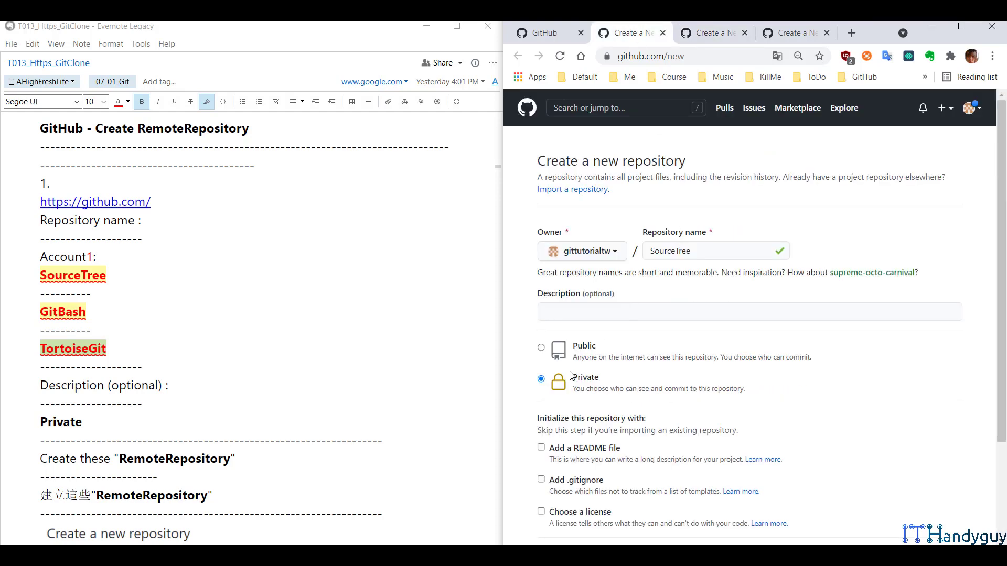
click(726, 26)
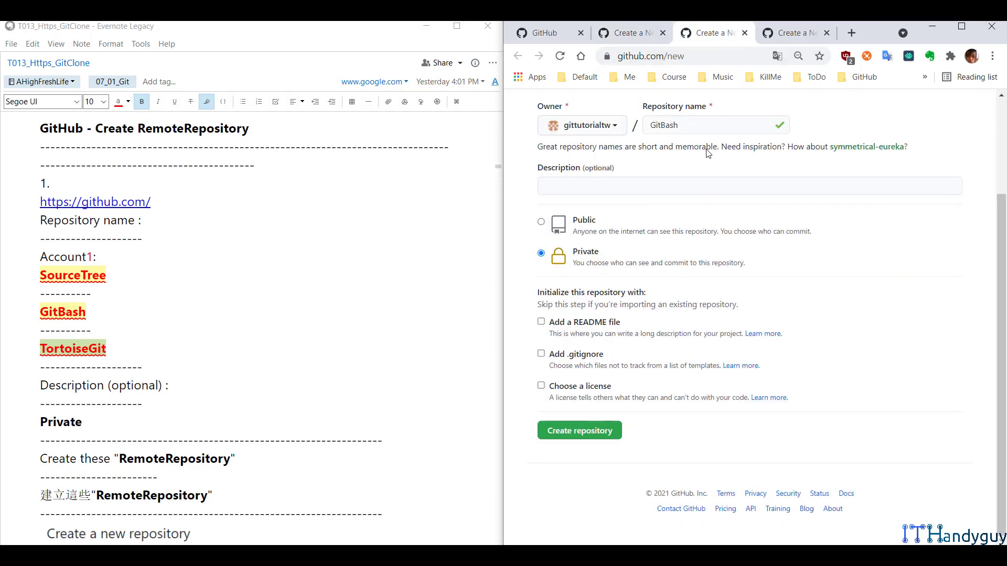
click(796, 34)
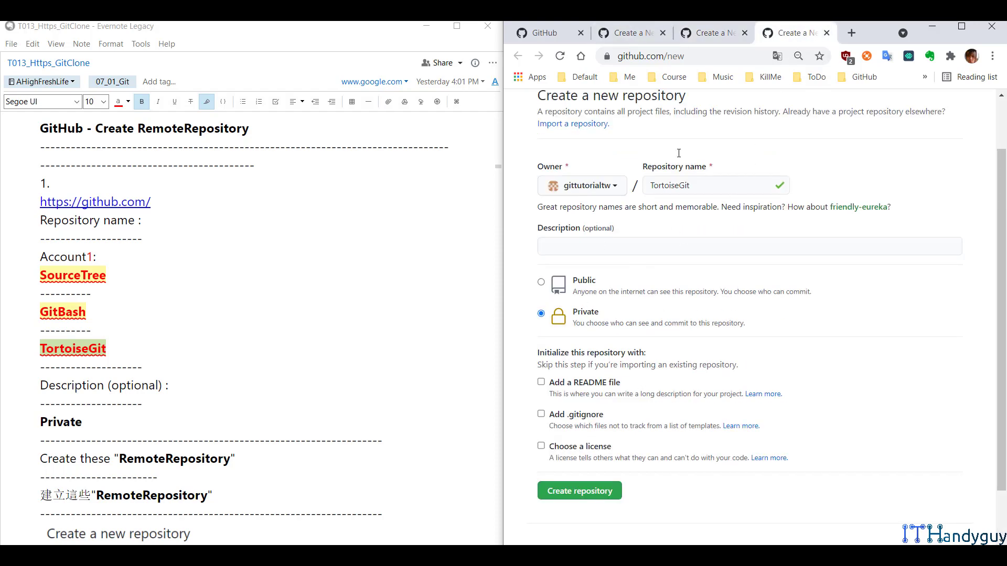
click(640, 33)
scroll(603, 433, down, 2)
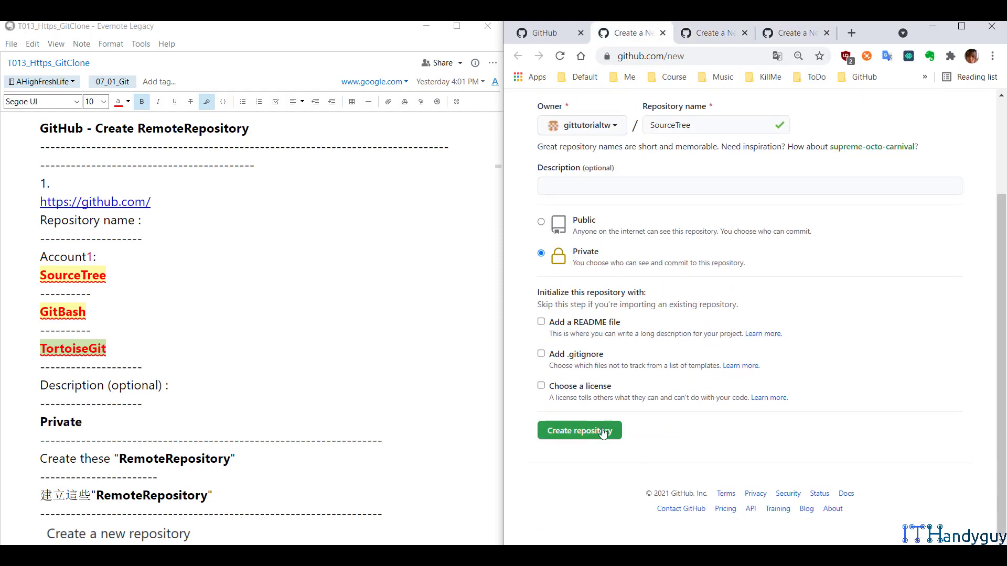
click(603, 433)
click(710, 32)
click(603, 431)
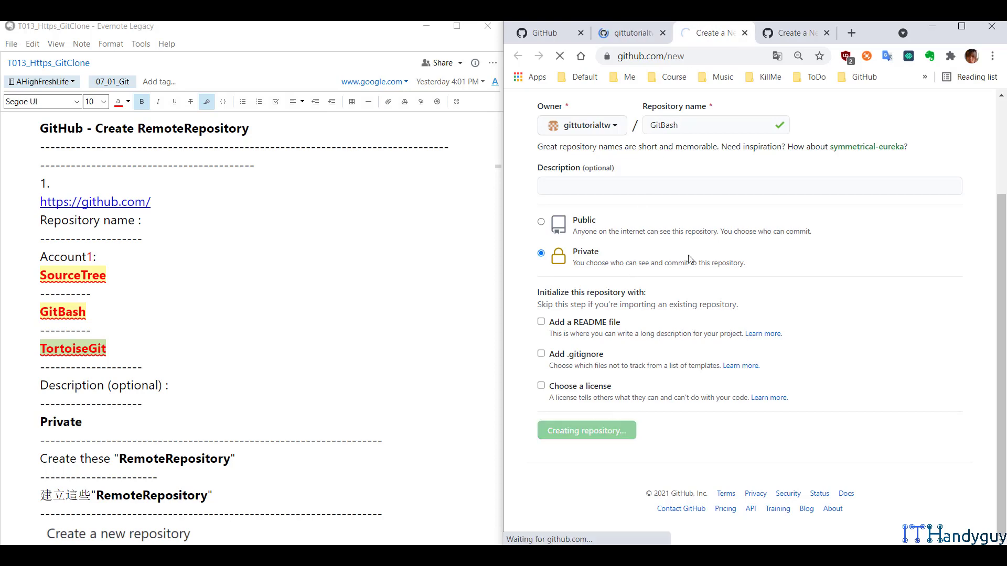
click(795, 32)
click(563, 492)
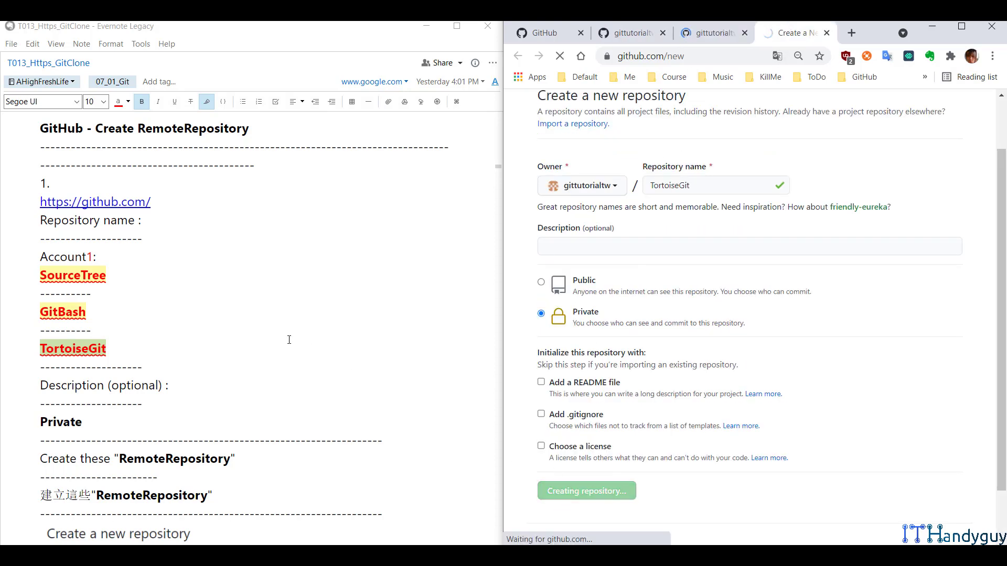
Step: Examine the new repositories' setup pages and compare their HTTPS and SSH clone URL options with the note
scroll(289, 338, down, 7)
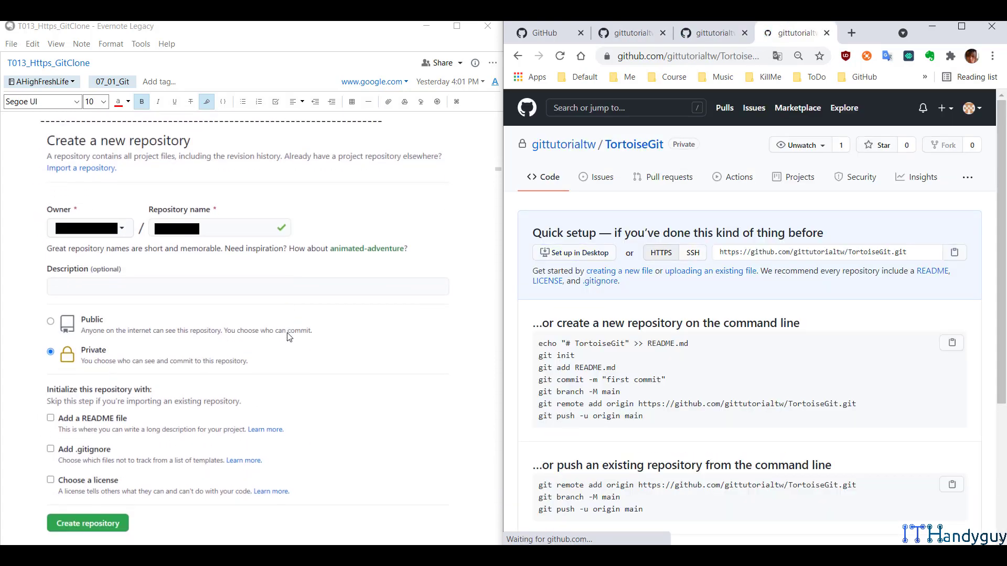
scroll(289, 338, down, 10)
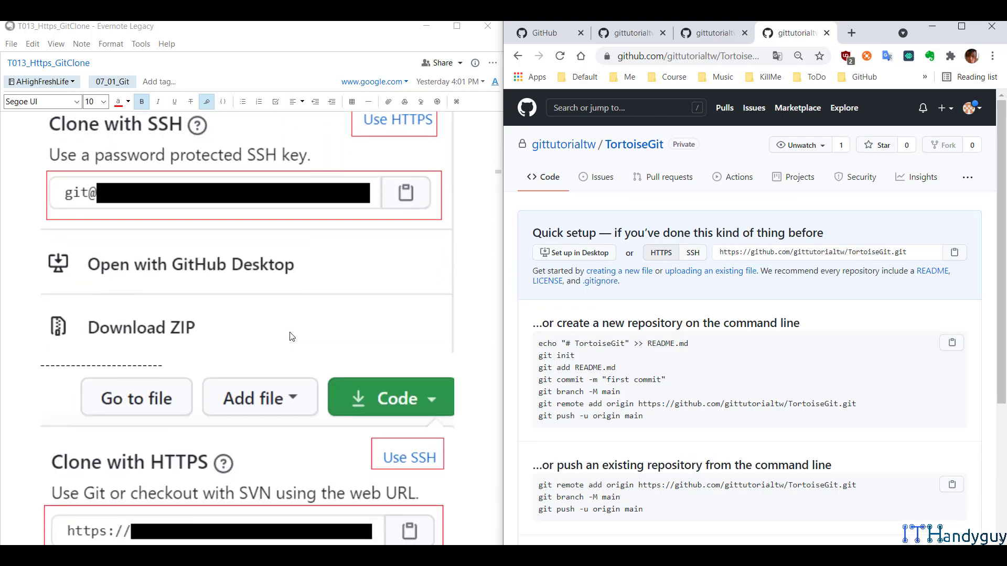
click(626, 32)
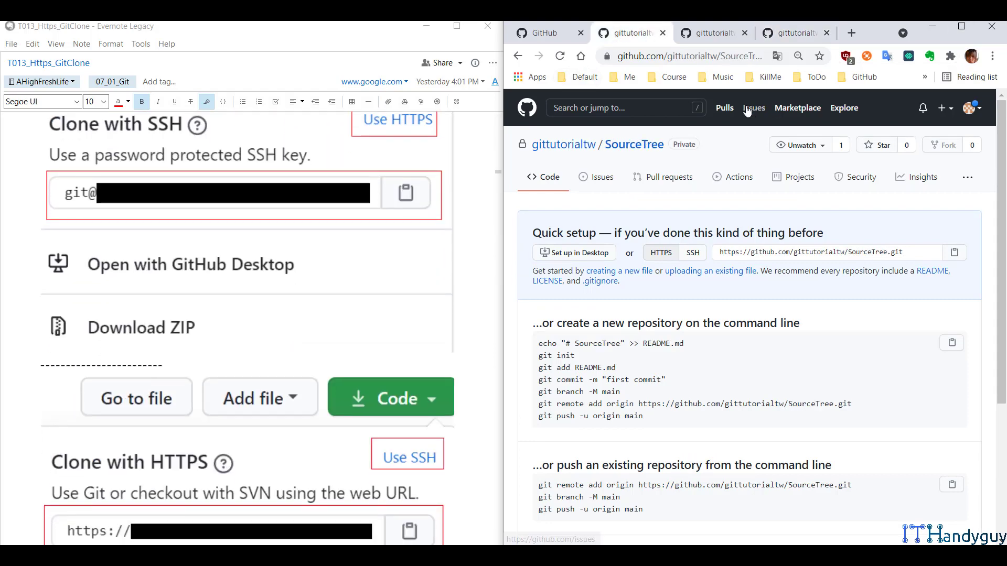
click(708, 31)
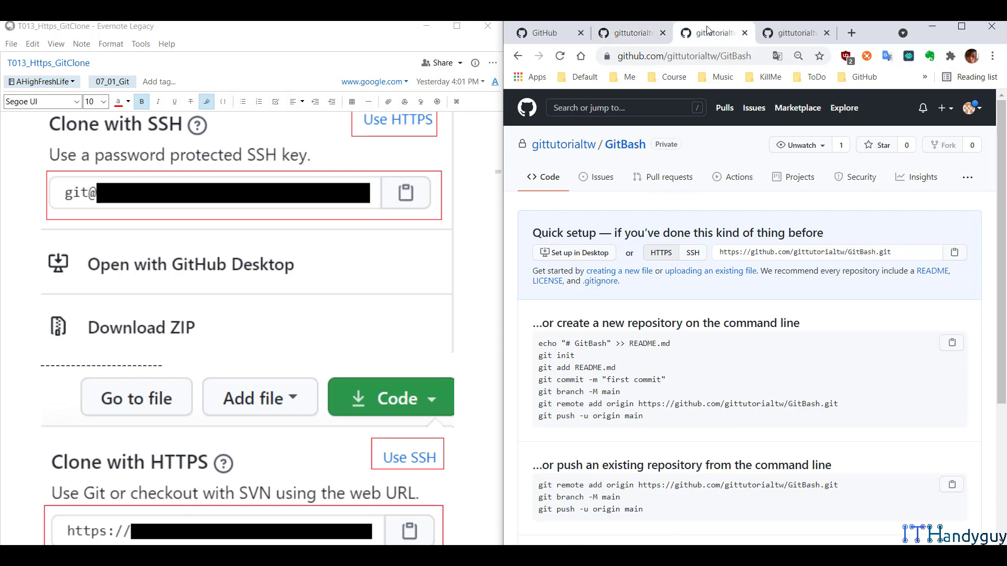
click(792, 33)
click(629, 32)
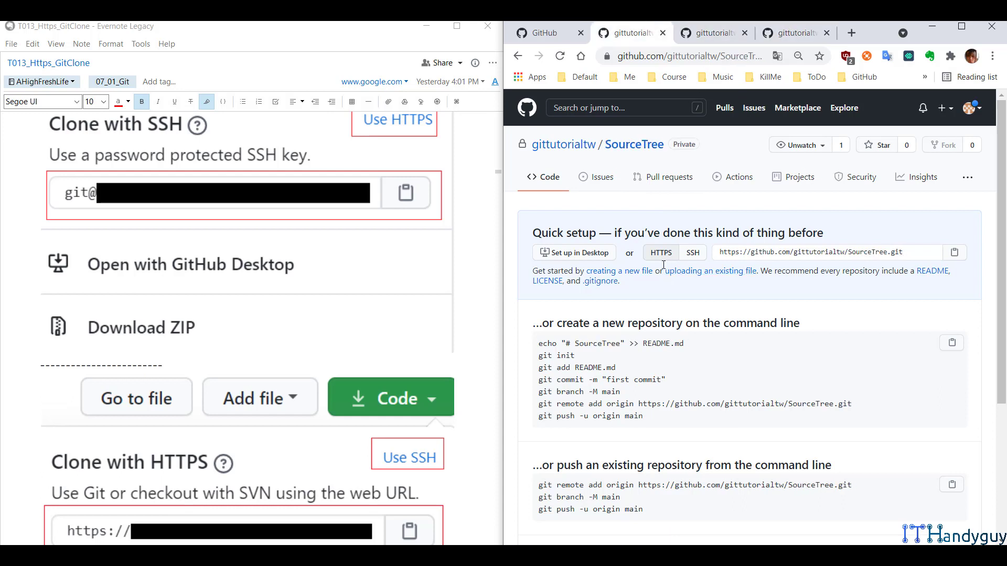
click(693, 255)
click(679, 254)
scroll(434, 242, up, 1)
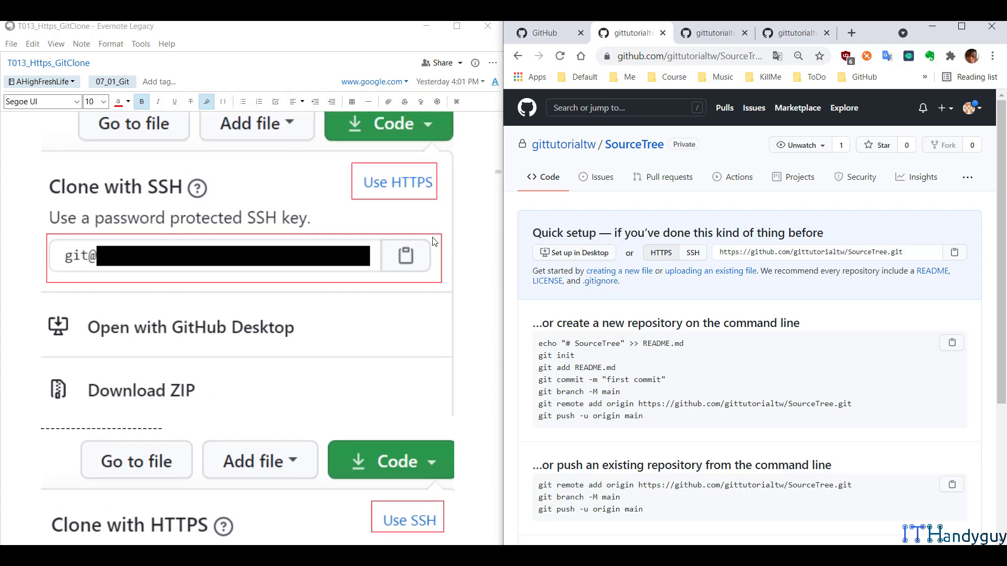
Step: Go to the note's section 1.3, GitLab - Private Repository, and review its instructions for deleting a repository
scroll(434, 241, down, 9)
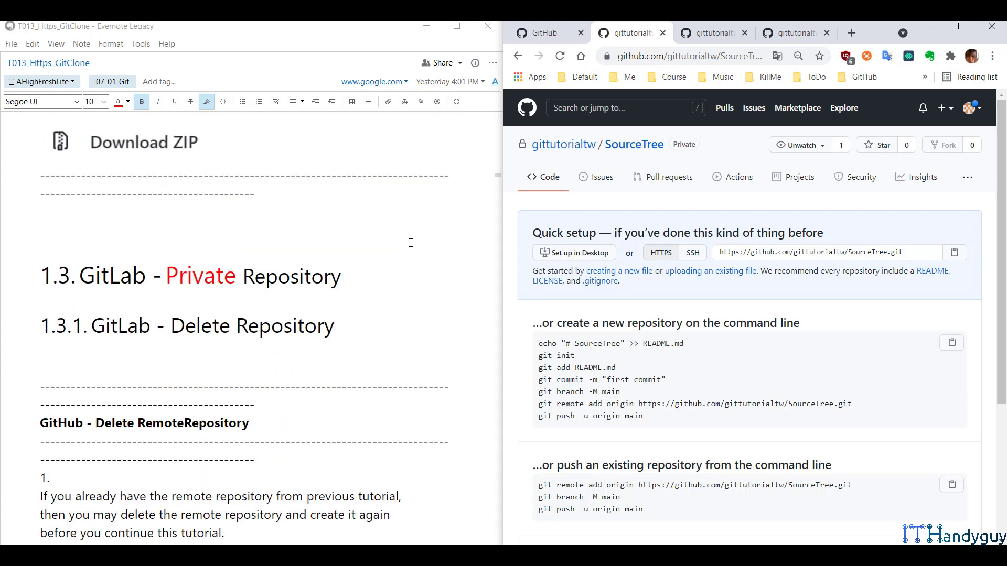
scroll(410, 243, down, 3)
scroll(321, 233, down, 2)
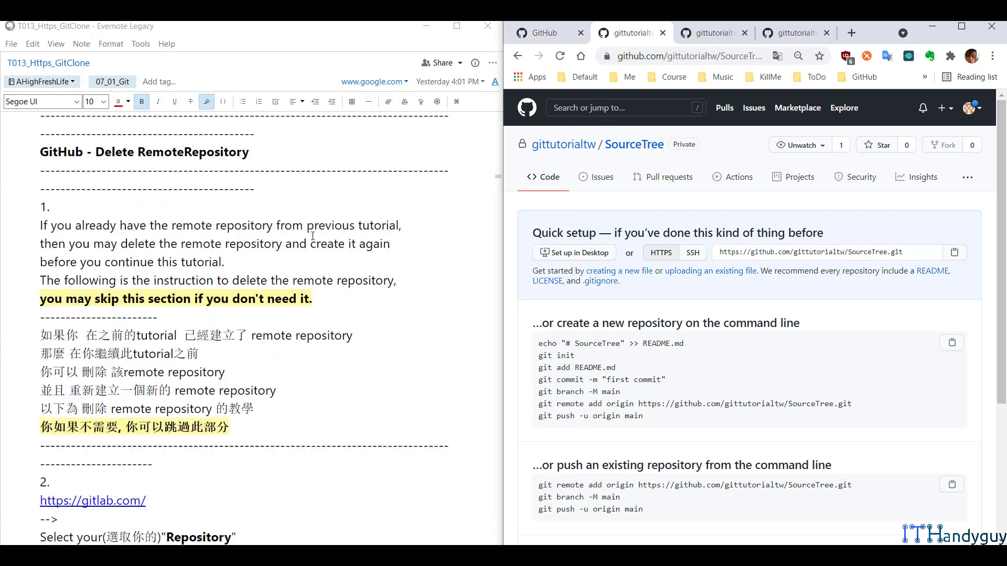
scroll(314, 235, up, 2)
scroll(262, 228, up, 1)
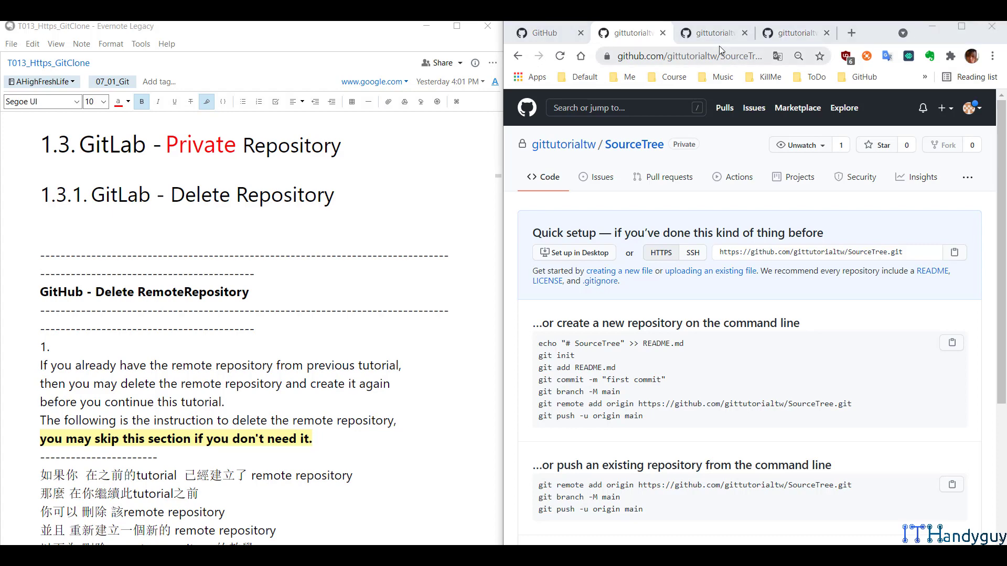
Step: Close the SourceTree, GitBash and TortoiseGit repository tabs, keeping only the GitHub dashboard open
click(663, 32)
middle_click(603, 42)
middle_click(603, 42)
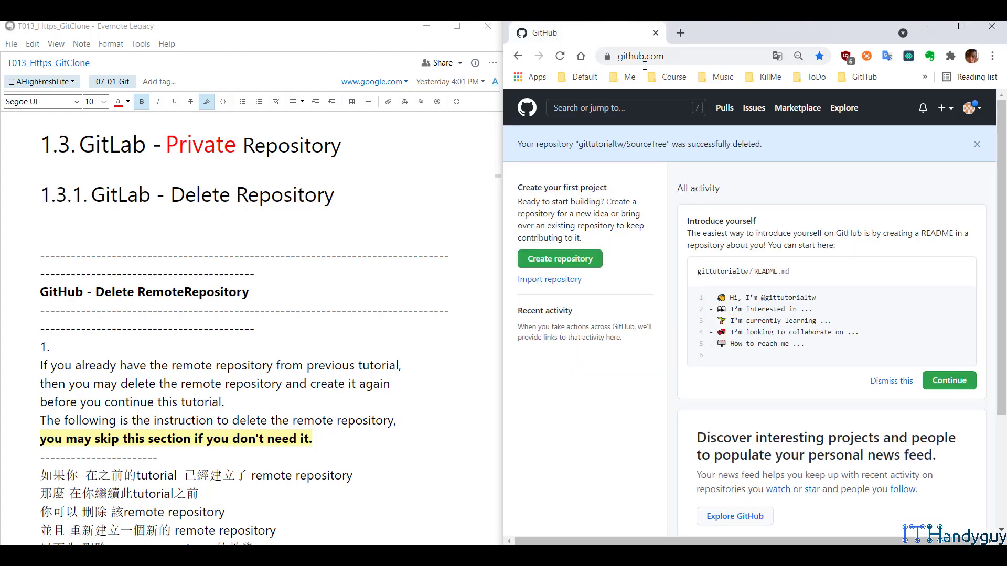
Step: Go to gitlab.com's project list and review the note's instructions for deleting a GitLab repository
click(692, 55)
text(https://gitlab.com/)
key(Return)
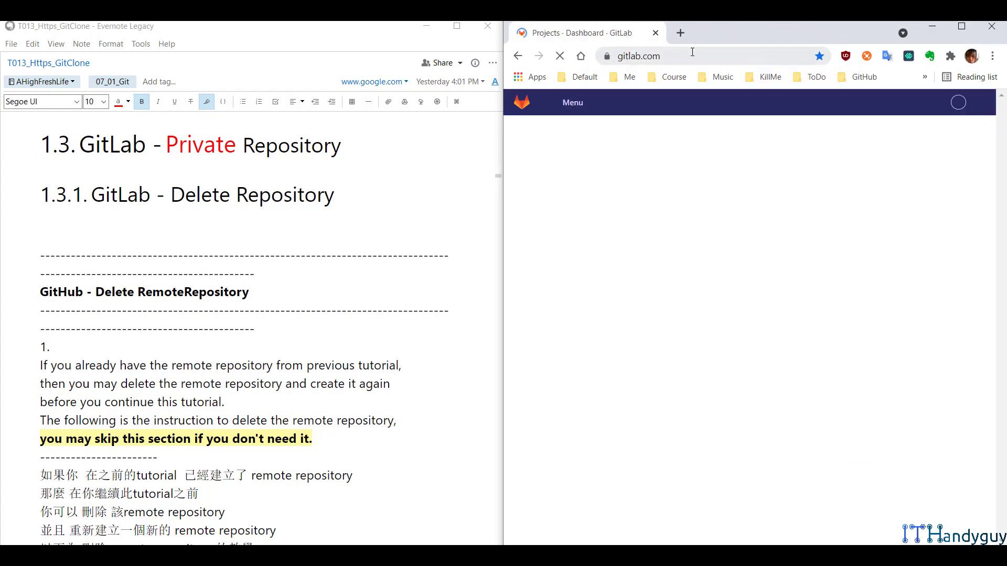
scroll(768, 199, down, 3)
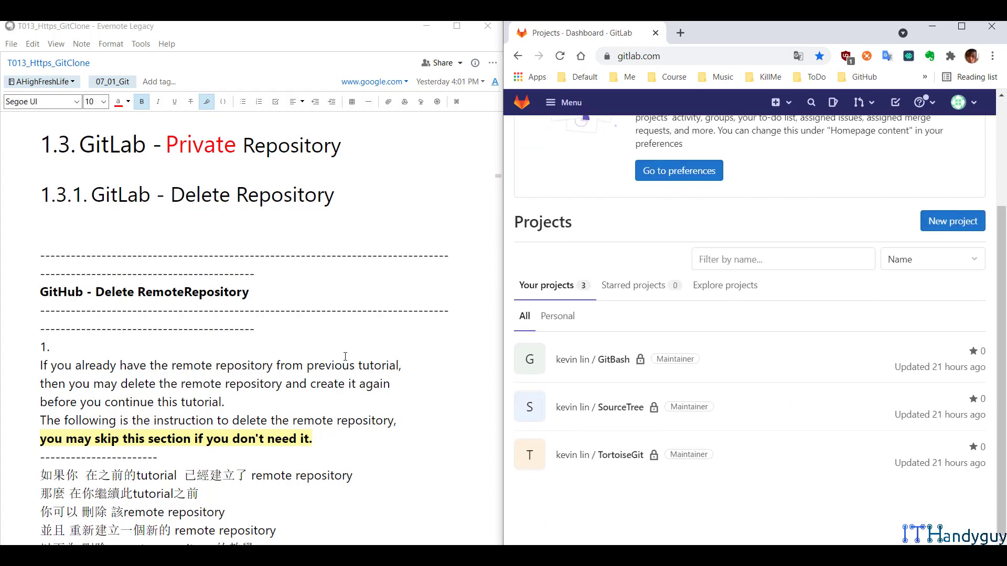
scroll(238, 347, down, 15)
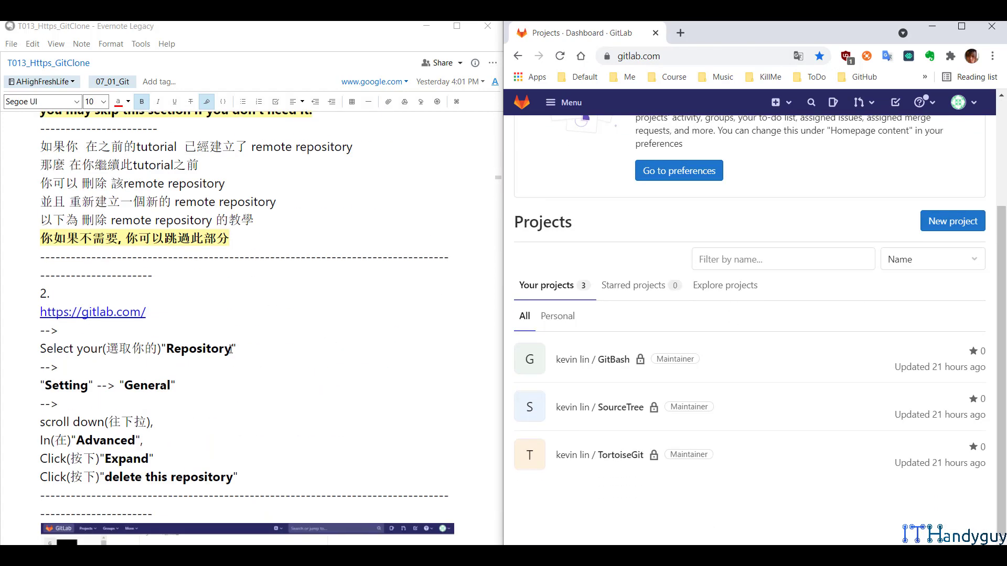
scroll(238, 348, down, 3)
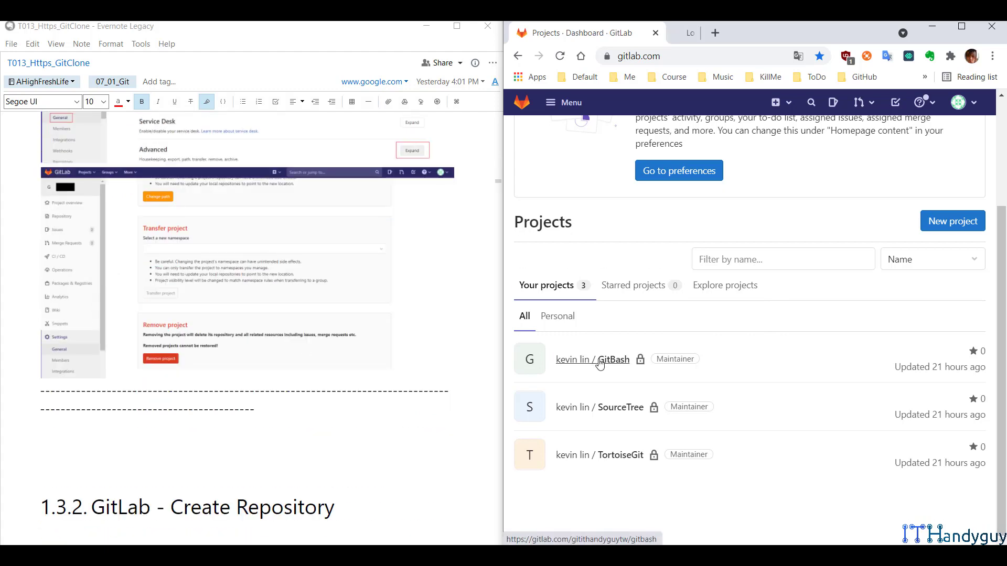
Step: Open the GitBash, SourceTree and TortoiseGit projects in separate tabs, and widen the browser window to fit the full GitBash project page
middle_click(637, 408)
middle_click(632, 456)
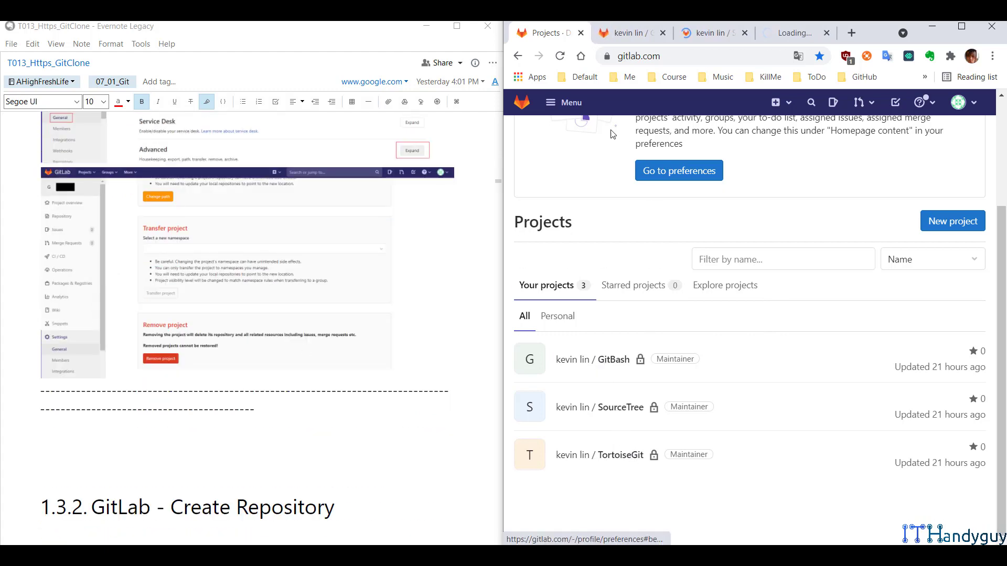
click(629, 33)
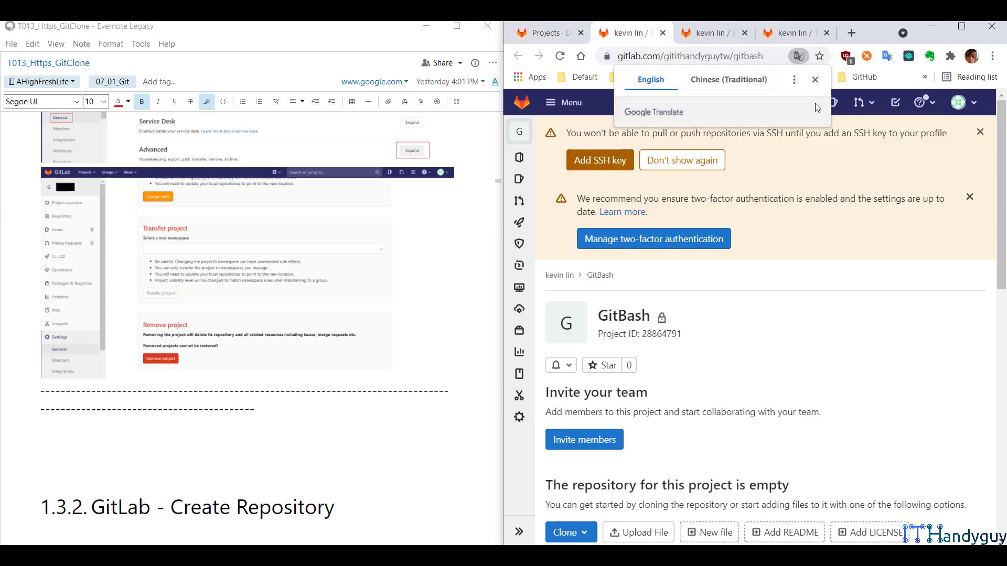
scroll(249, 218, up, 4)
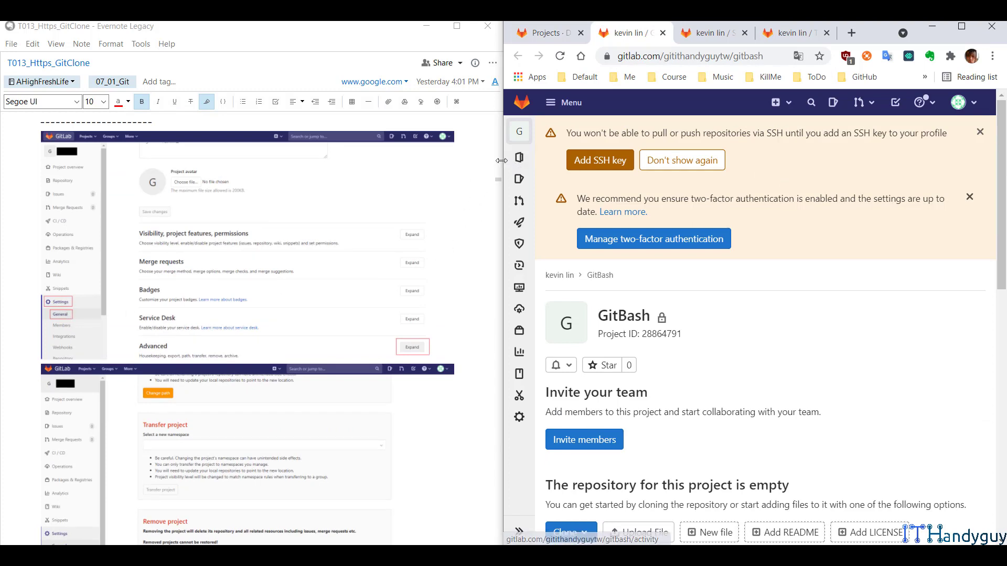
drag(502, 161, 325, 161)
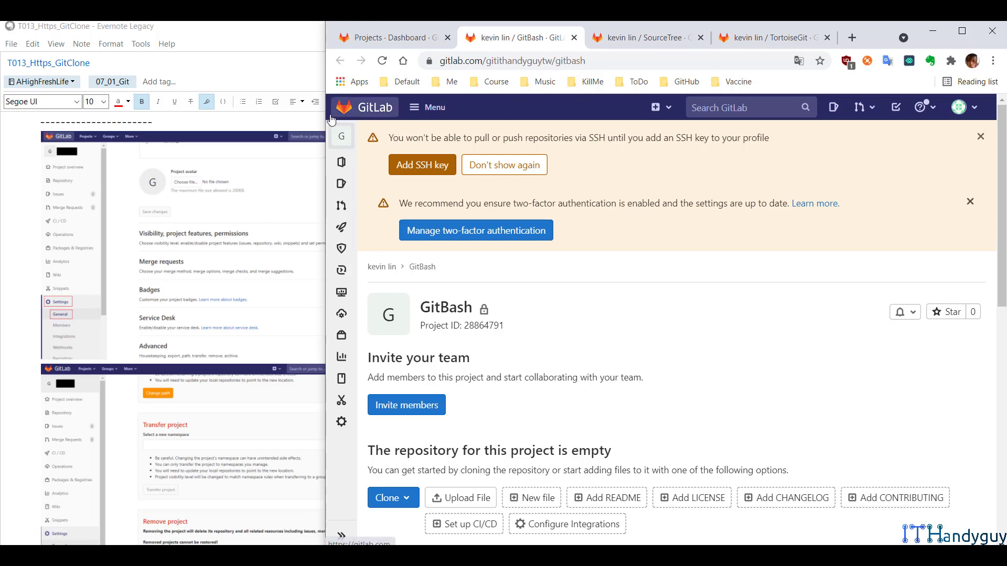
drag(325, 114, 202, 105)
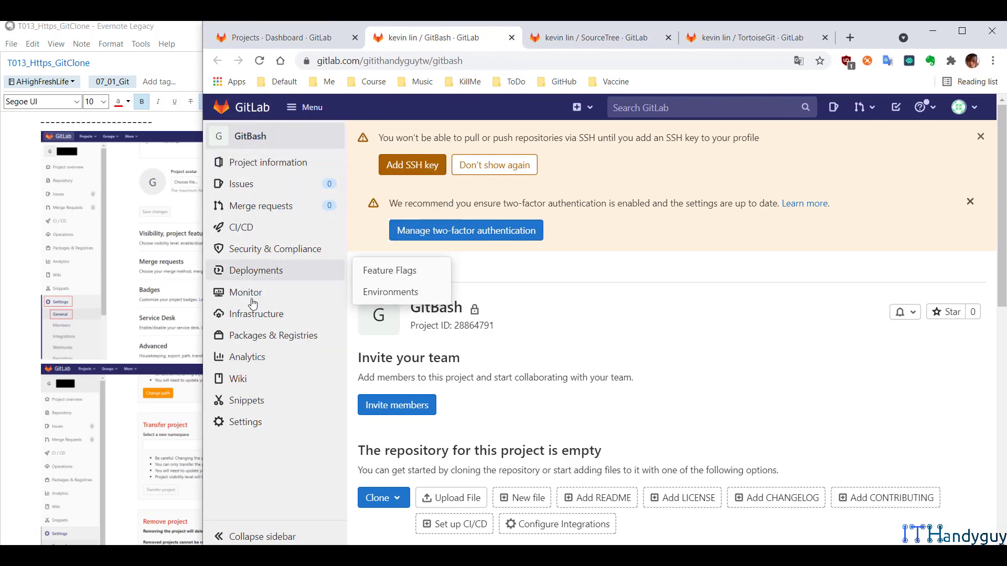
Step: Open the GitBash project's general settings, compare them with the note's removal instructions, and expand the Advanced section
mouse_move(268, 429)
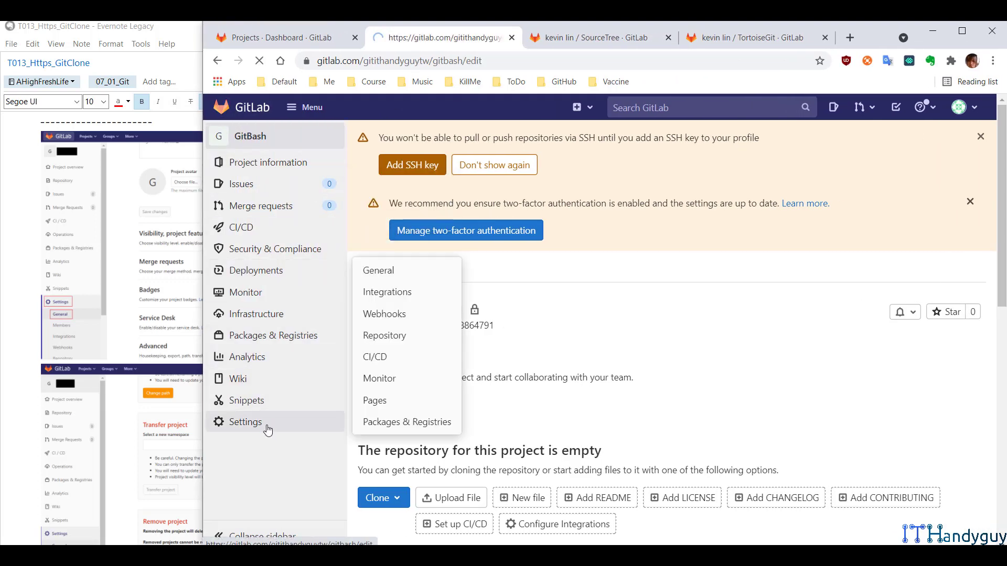
click(268, 446)
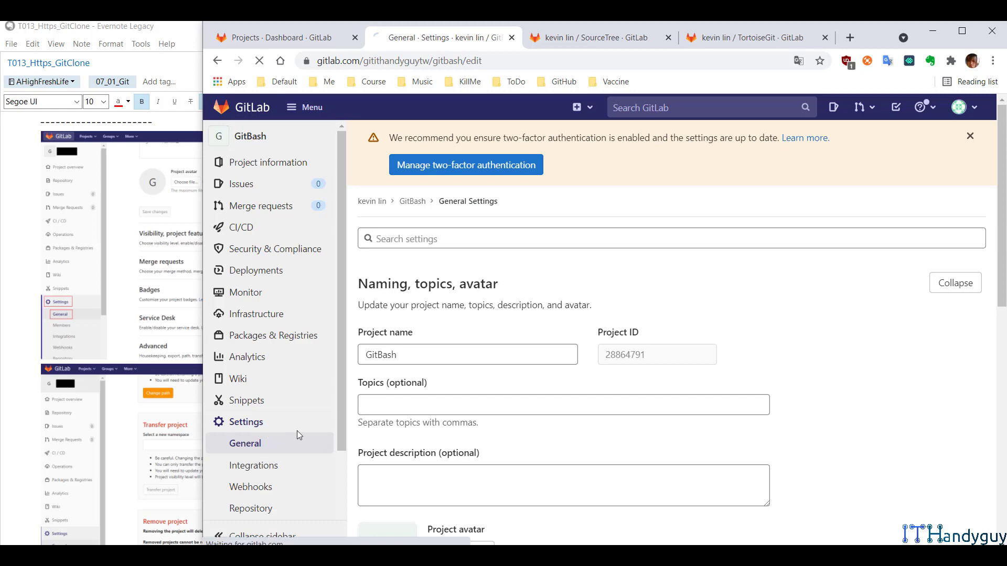
scroll(485, 290, down, 8)
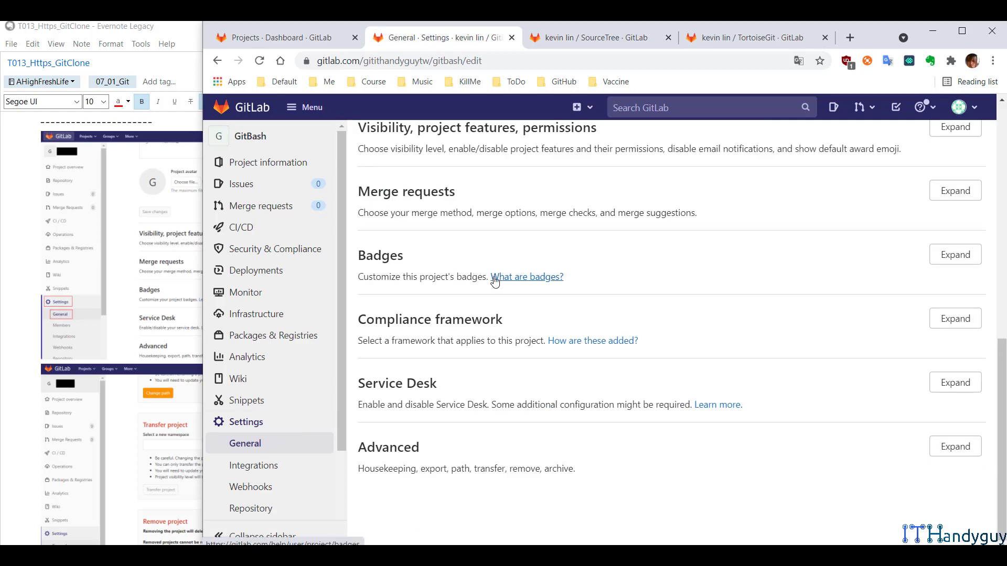
scroll(136, 353, down, 8)
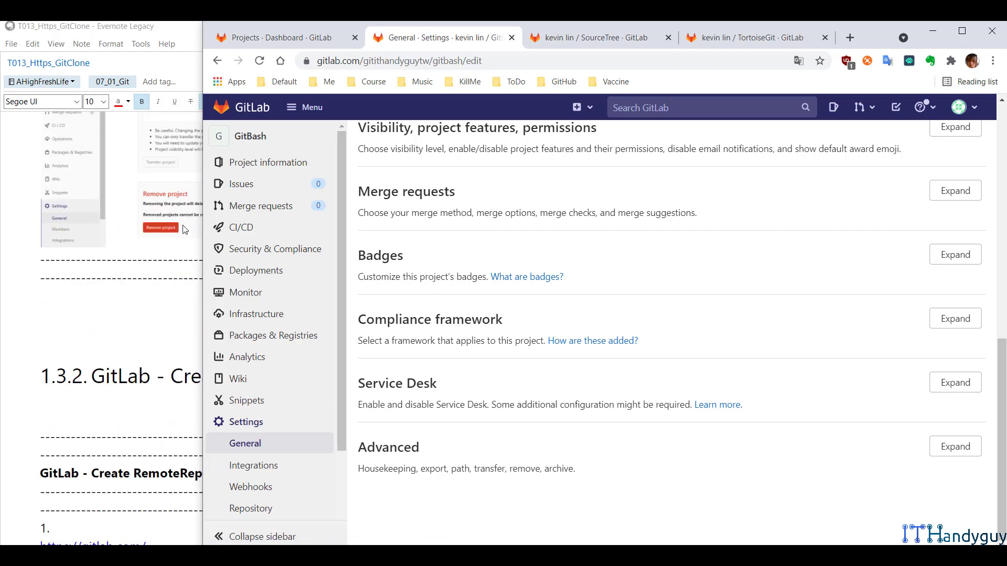
scroll(185, 230, up, 3)
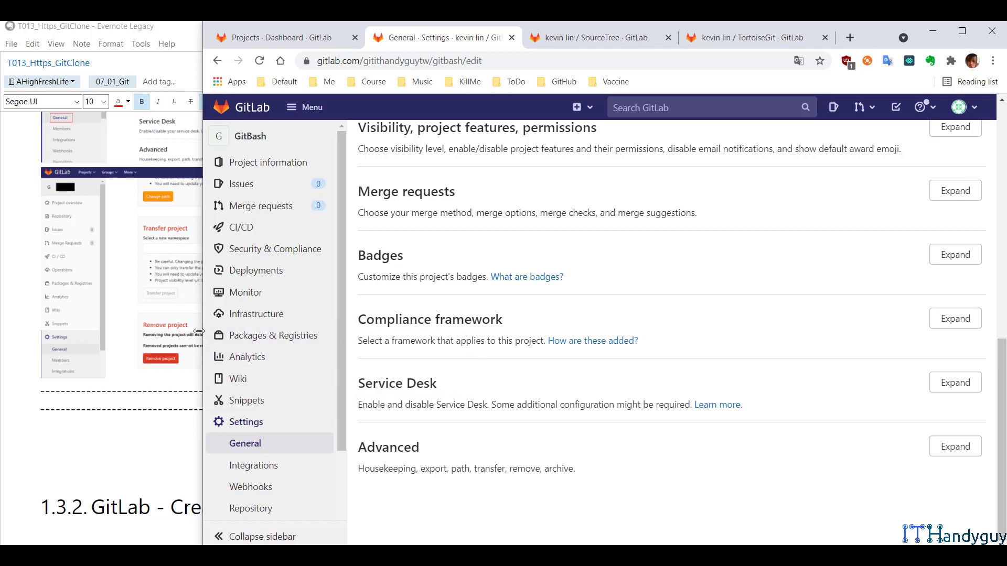
drag(198, 330, 209, 296)
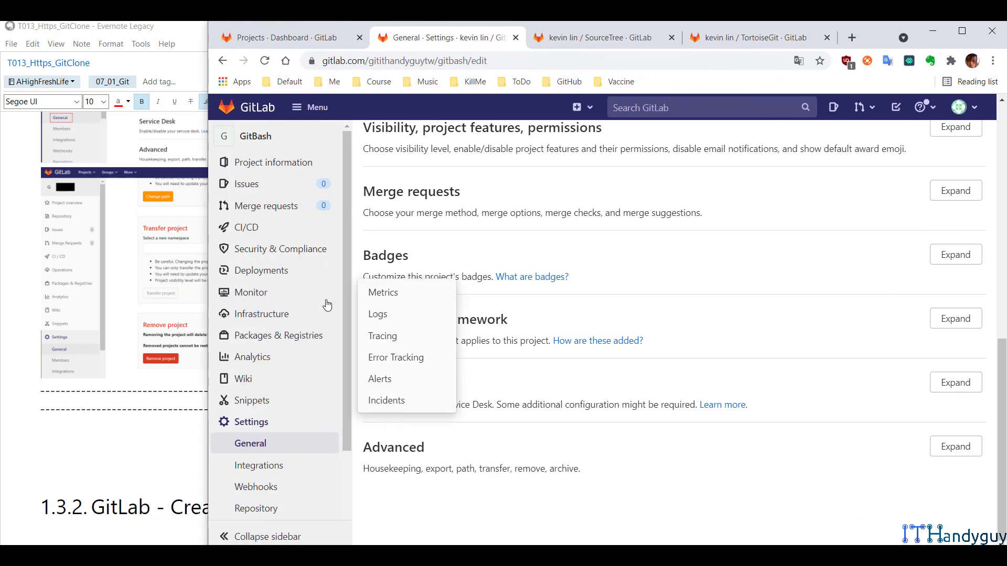
scroll(888, 438, up, 1)
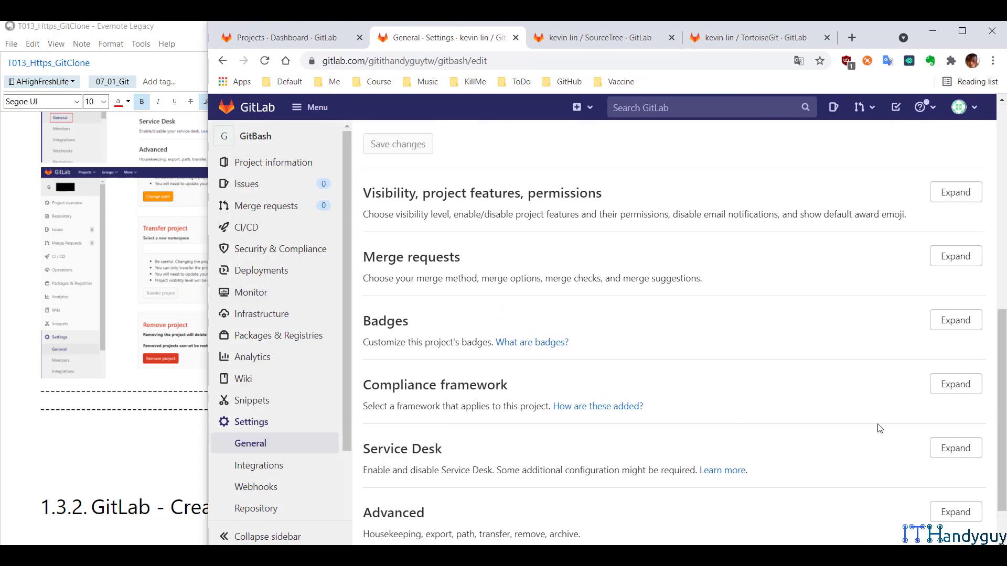
scroll(891, 435, down, 1)
click(955, 448)
Step: Permanently delete the GitBash project, confirming with the project name gitbash
scroll(786, 440, down, 6)
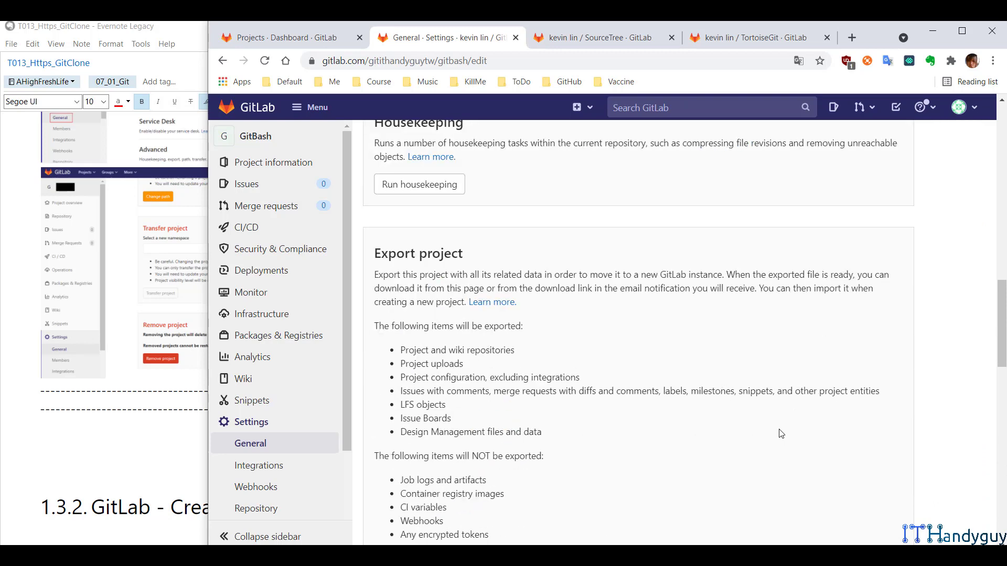
scroll(780, 433, down, 5)
scroll(781, 431, down, 5)
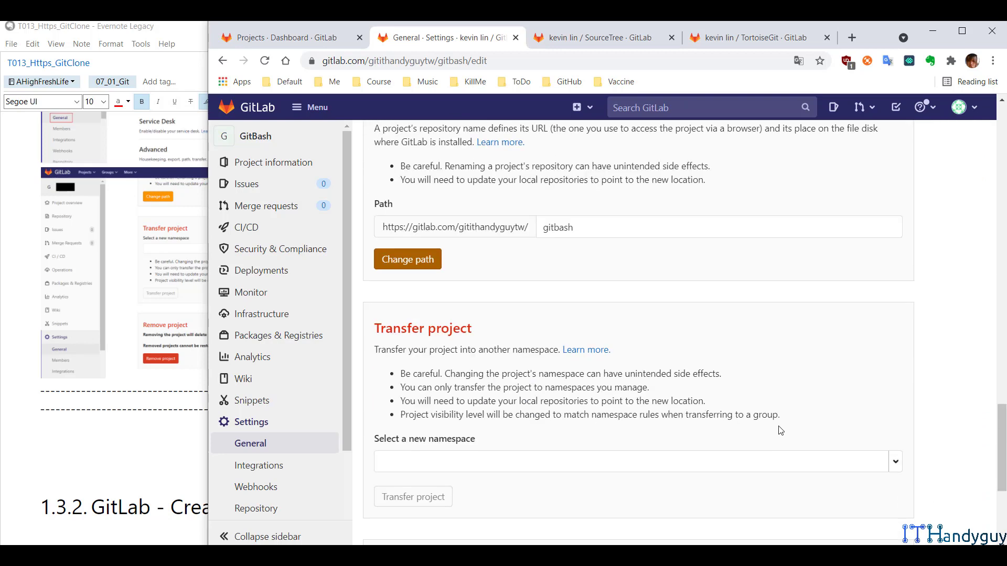
scroll(780, 431, down, 4)
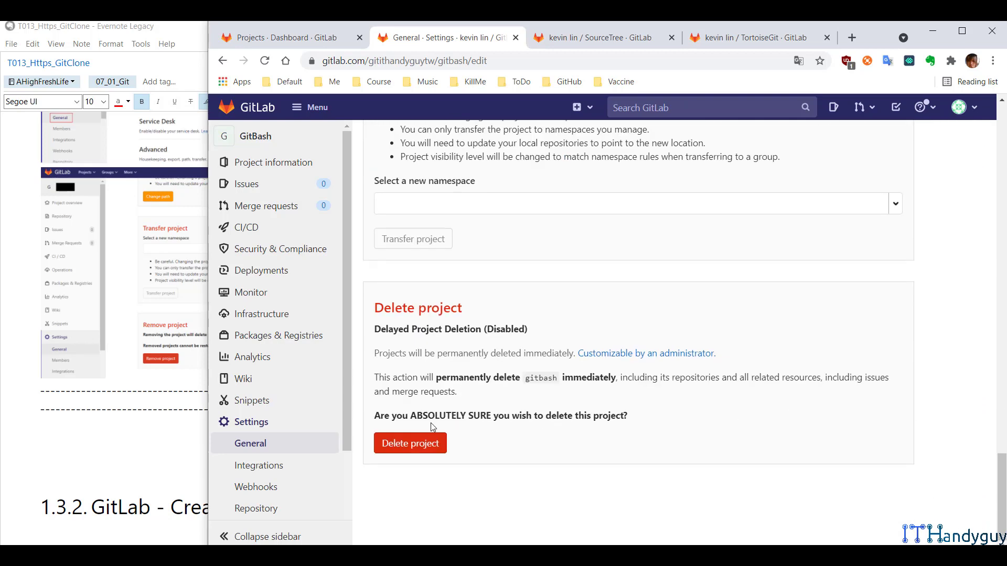
click(432, 443)
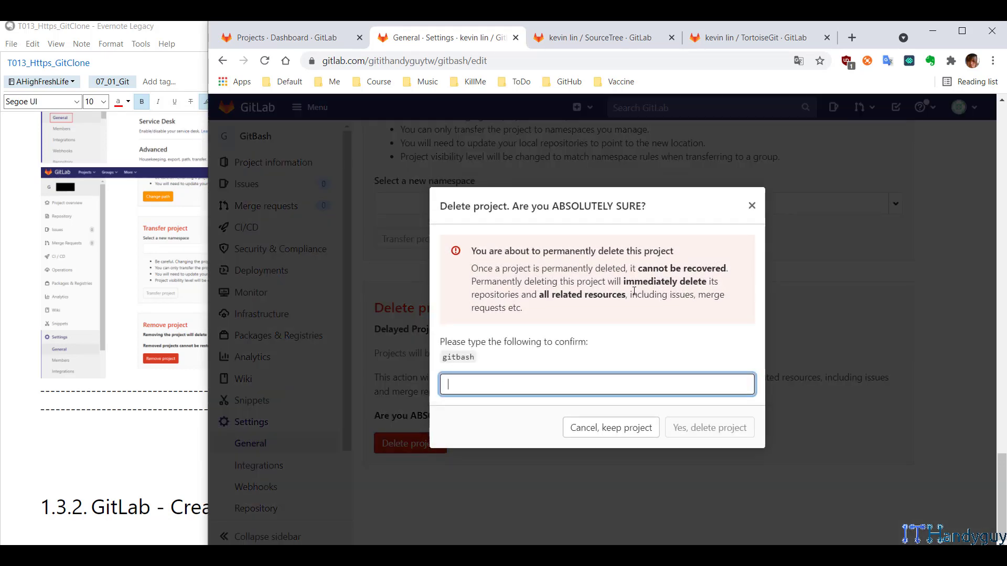
double_click(468, 357)
key(ctrl+c)
click(517, 387)
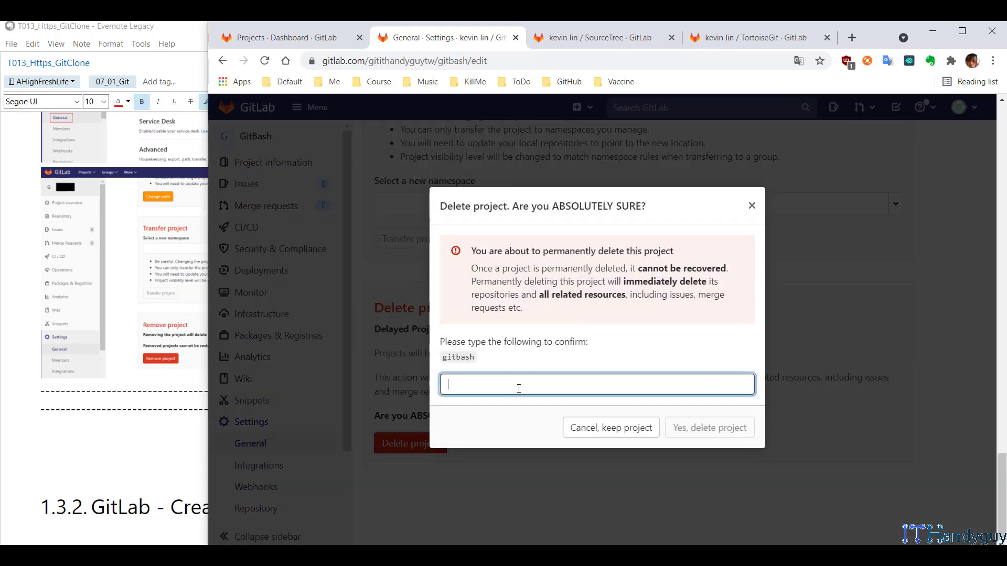
key(ctrl+v)
click(693, 428)
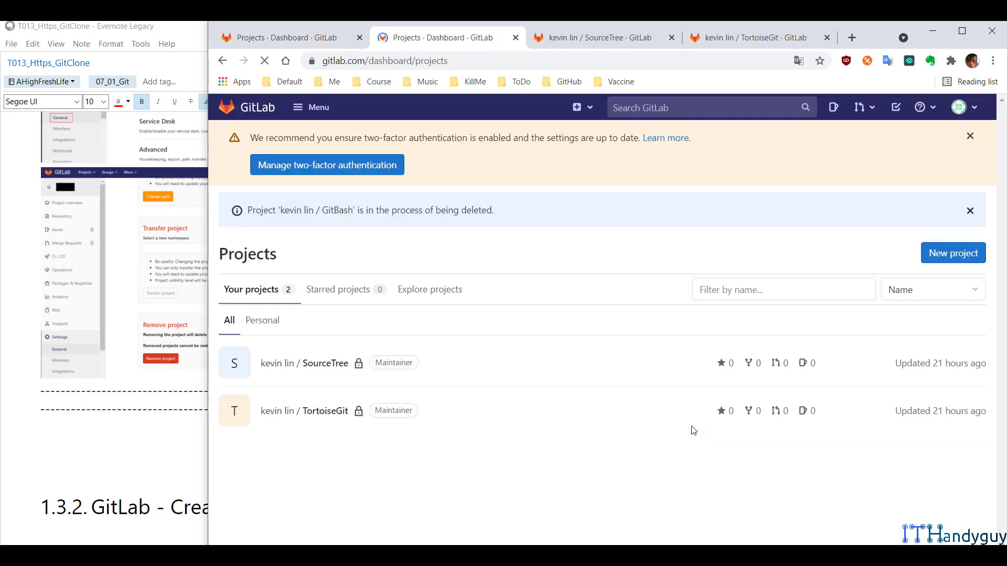
Step: Open the SourceTree project's general settings and expand the Advanced section
click(598, 37)
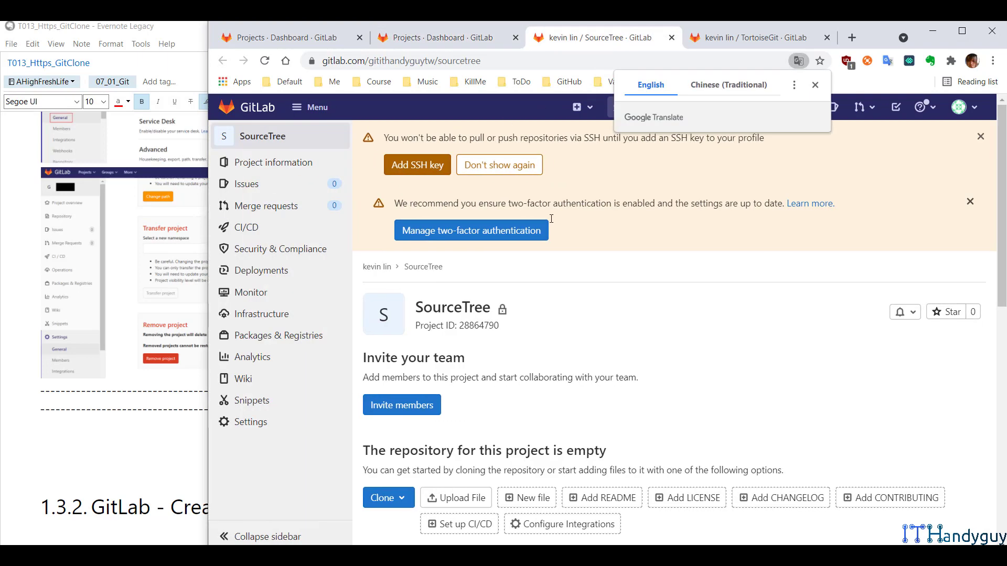
scroll(550, 252, down, 2)
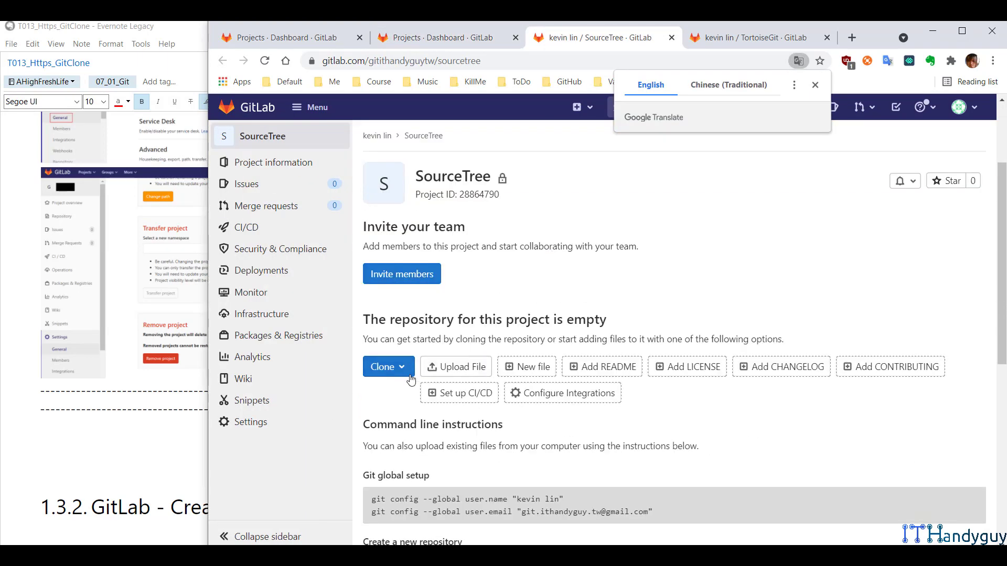
click(298, 427)
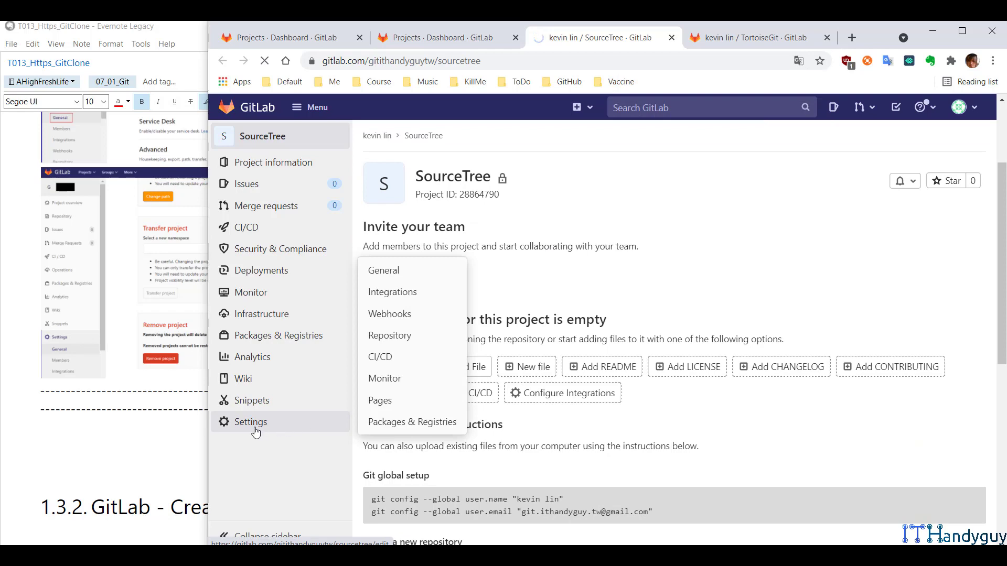
scroll(281, 446, down, 2)
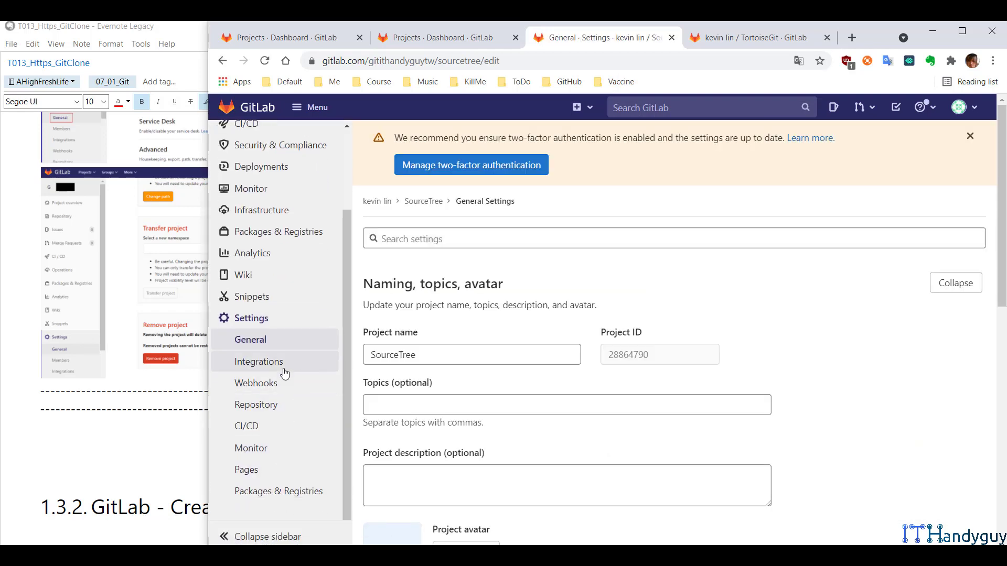
scroll(659, 332, down, 8)
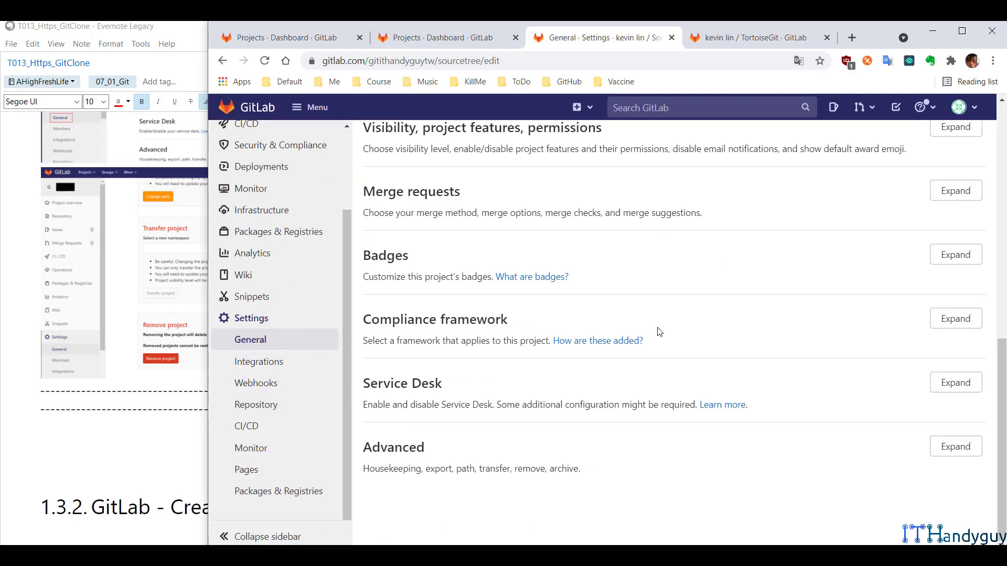
click(954, 446)
Step: Permanently delete the SourceTree project, confirming with the project name sourcetree
scroll(954, 446, down, 15)
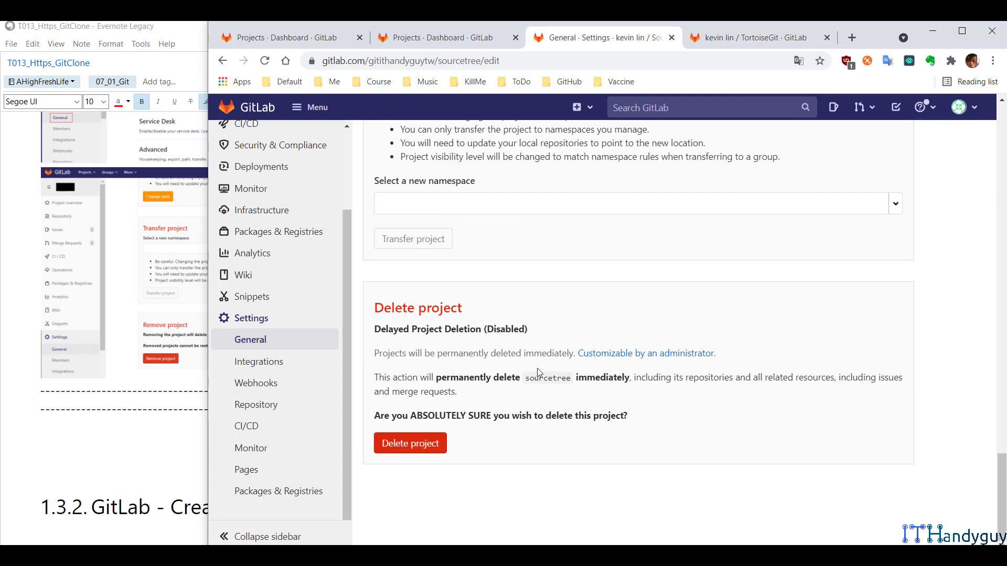
click(423, 451)
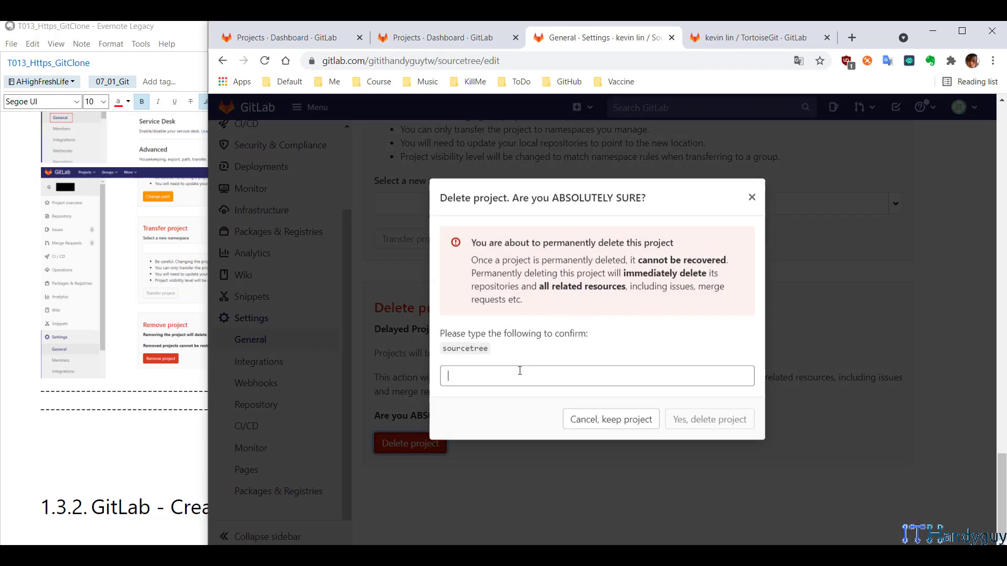
double_click(466, 358)
key(ctrl+c)
click(548, 386)
key(ctrl+v)
click(709, 428)
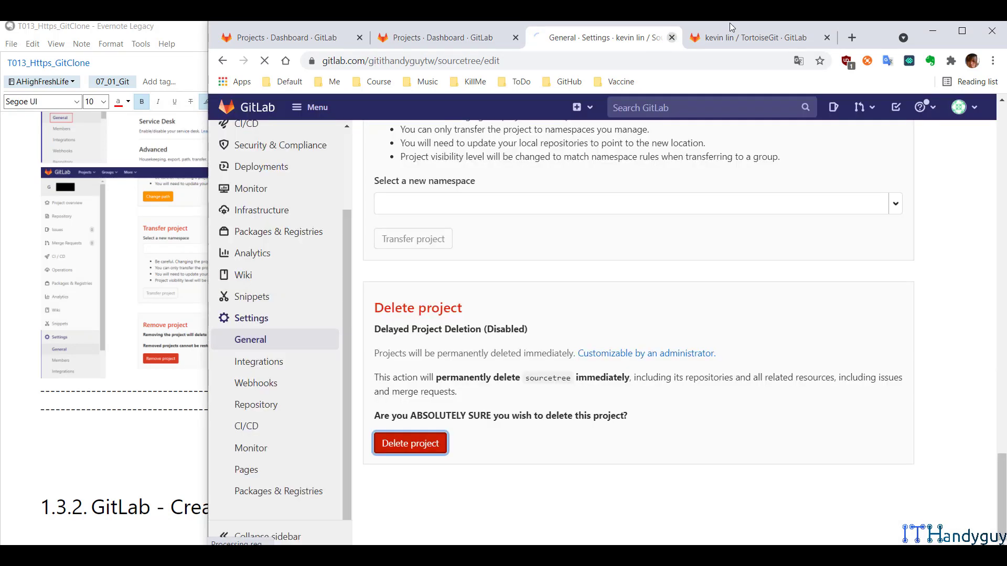
Step: Open the TortoiseGit project's general settings and expand the Advanced section
click(776, 37)
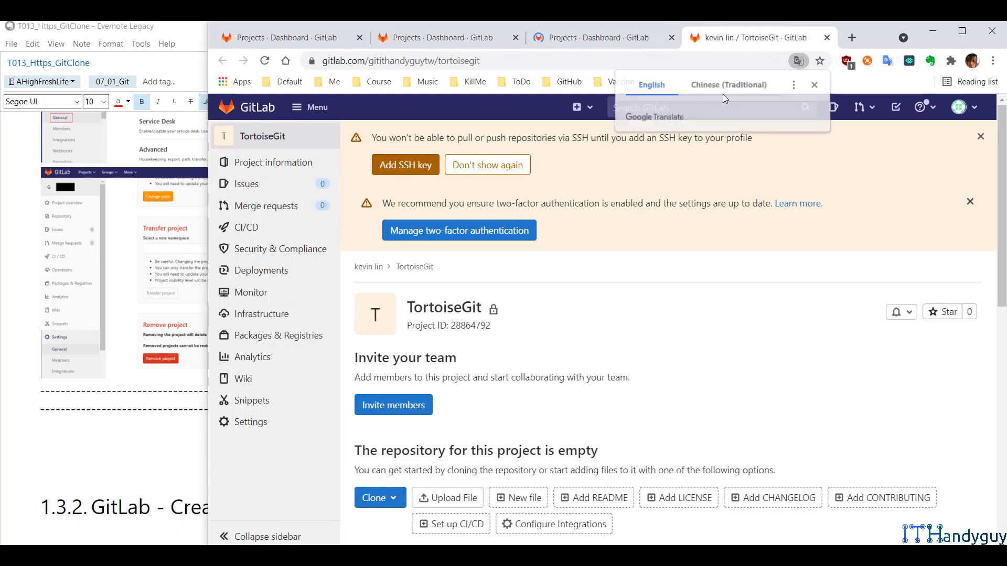
click(290, 421)
scroll(527, 313, down, 5)
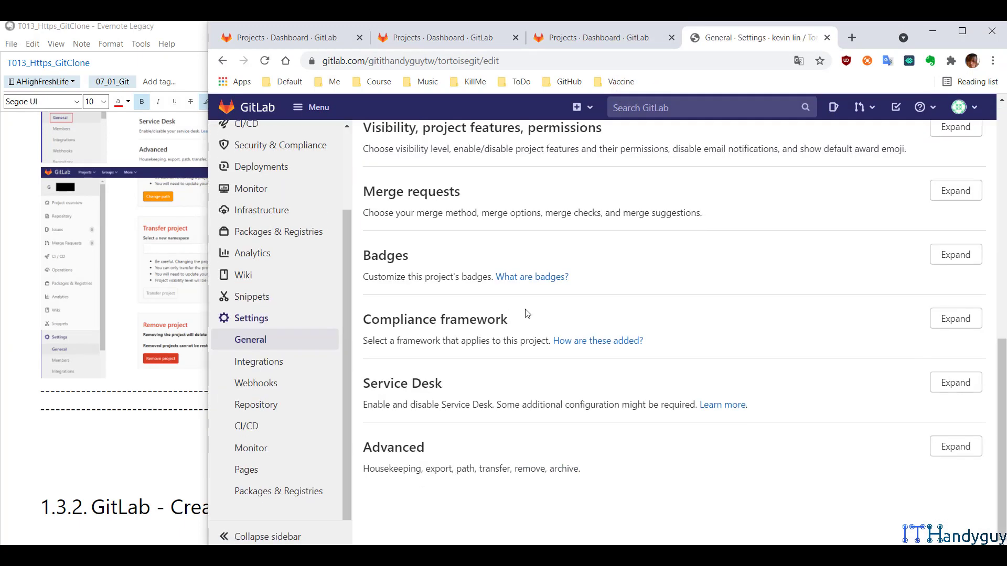
click(956, 446)
Step: Permanently delete the TortoiseGit project, confirming with the project name tortoisegit
scroll(574, 377, down, 8)
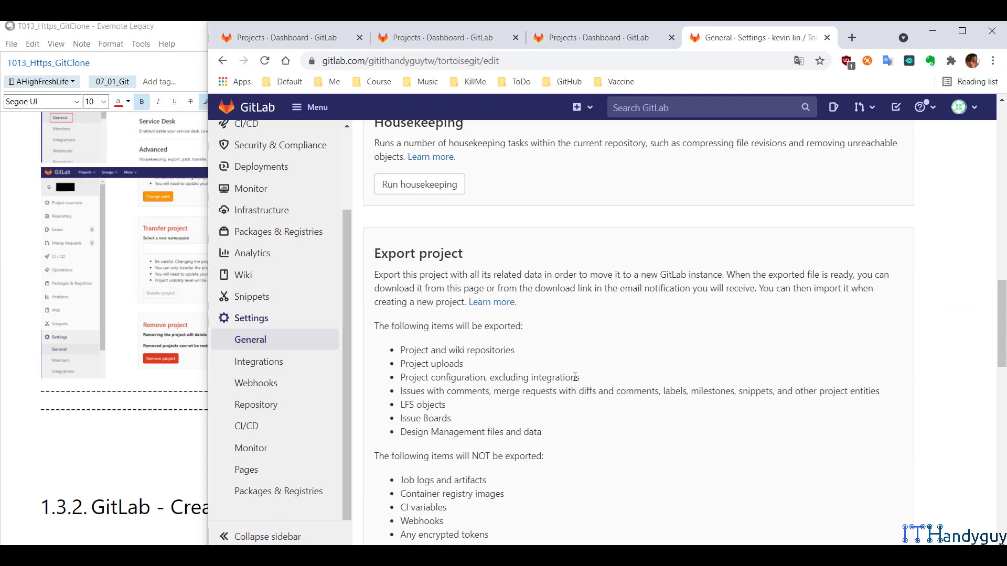
scroll(575, 377, down, 10)
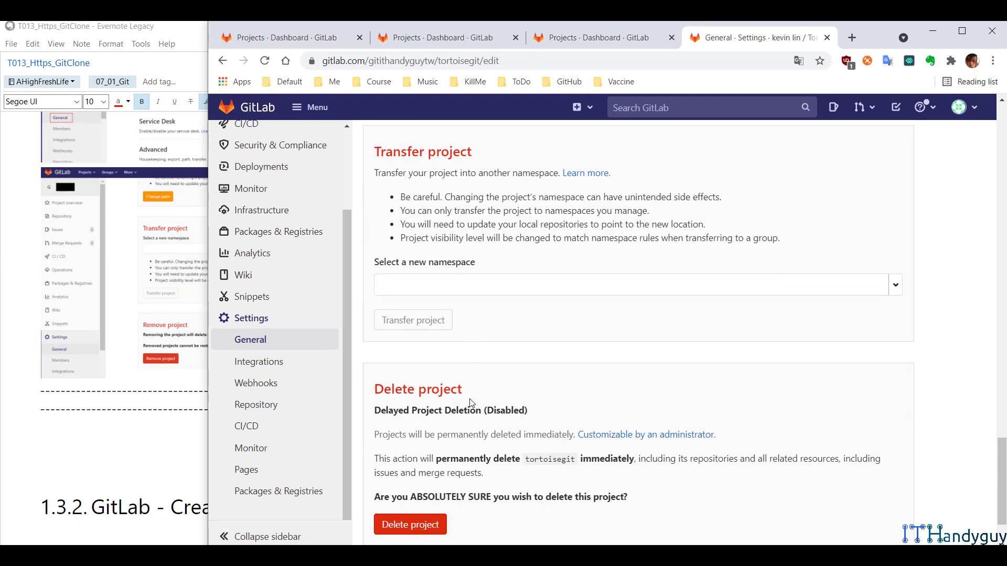
scroll(470, 403, down, 2)
click(413, 445)
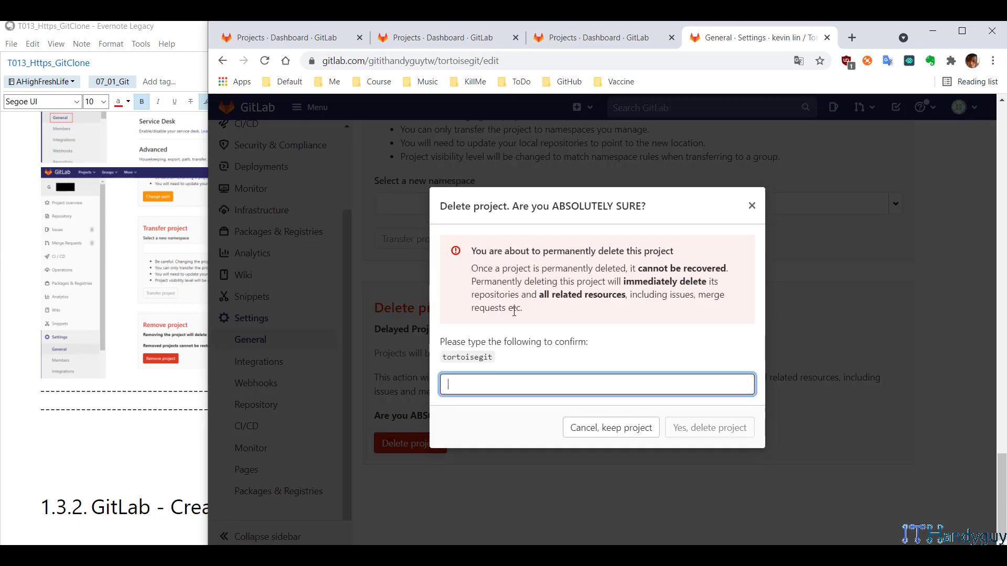
double_click(466, 357)
key(ctrl+c)
click(530, 382)
key(ctrl+v)
click(730, 428)
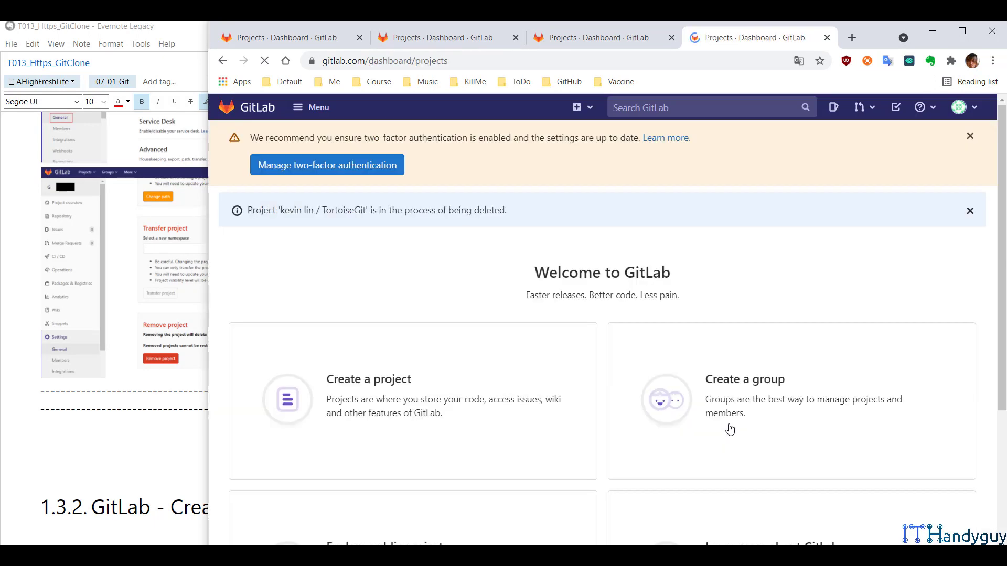
Step: Close the extra project dashboard tabs and reload the remaining GitLab dashboard
click(445, 38)
middle_click(445, 37)
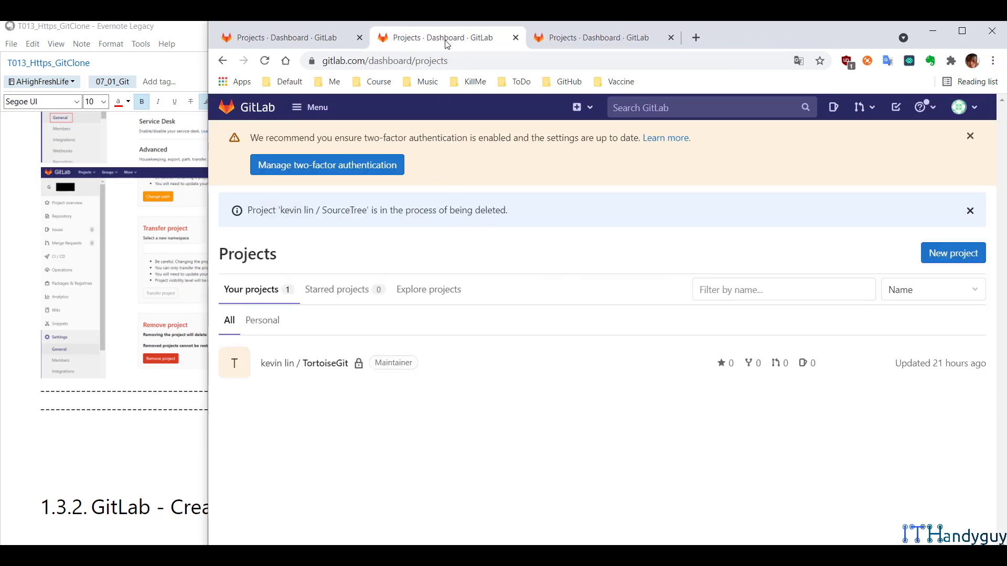
middle_click(445, 38)
middle_click(445, 38)
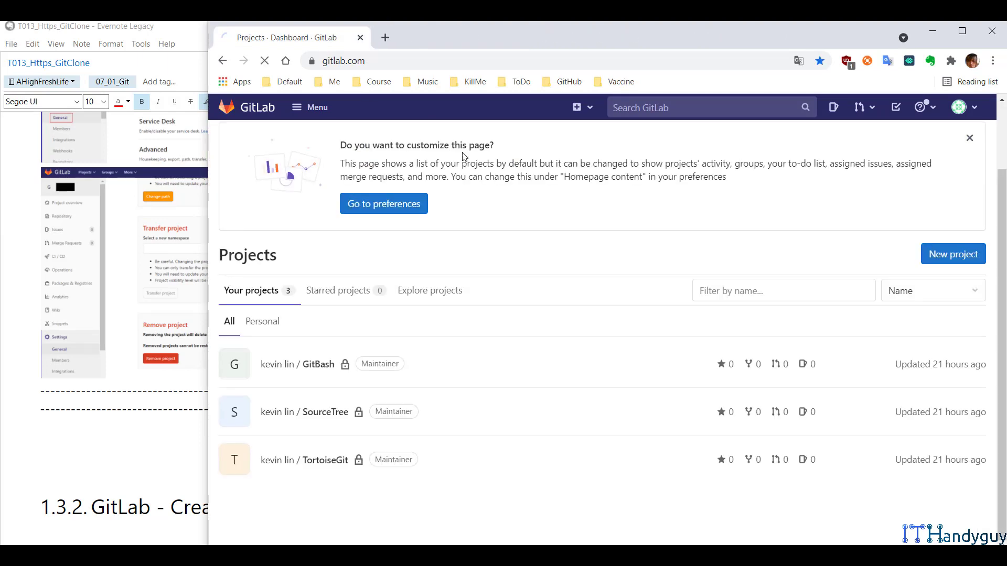
scroll(600, 266, down, 4)
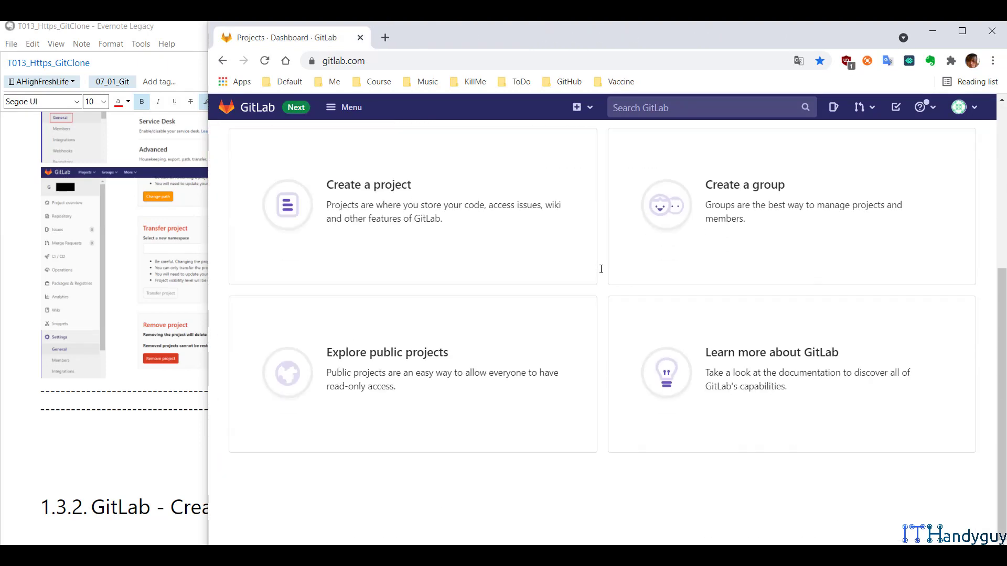
Step: Place the browser beside the Evernote notes and review the GitLab - Create RemoteRepository instructions
scroll(154, 346, down, 6)
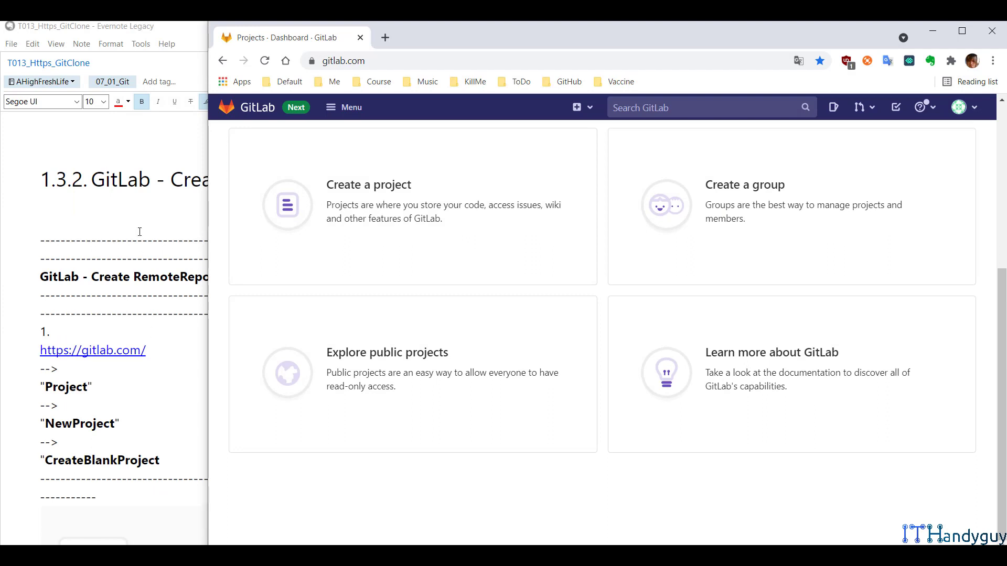
click(139, 227)
click(550, 155)
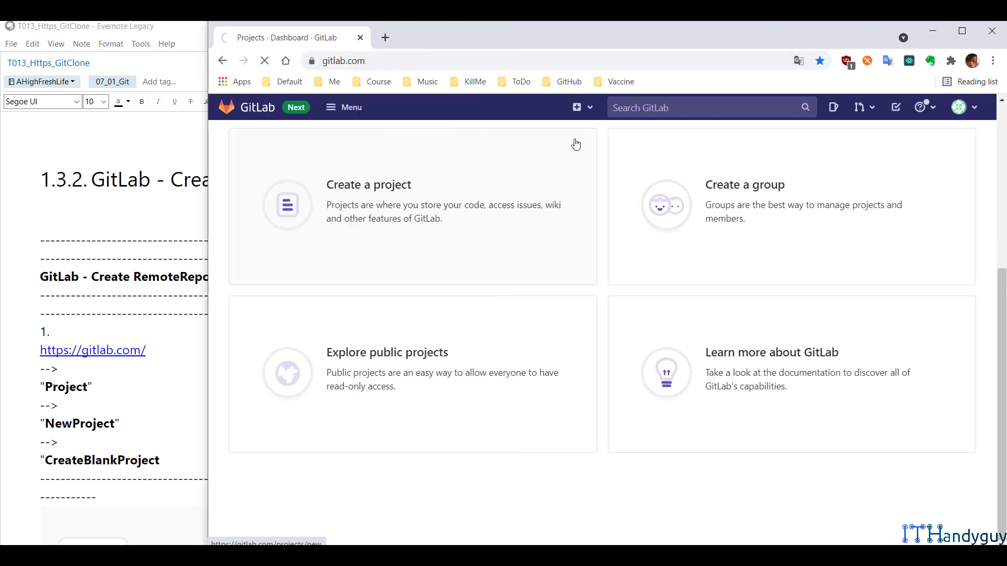
click(223, 60)
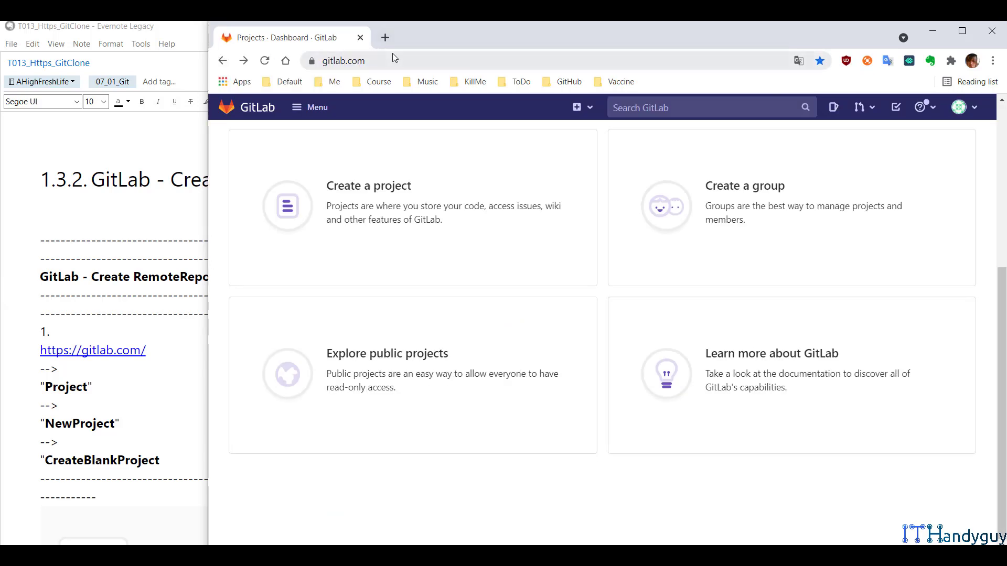
key(super+Right)
click(129, 128)
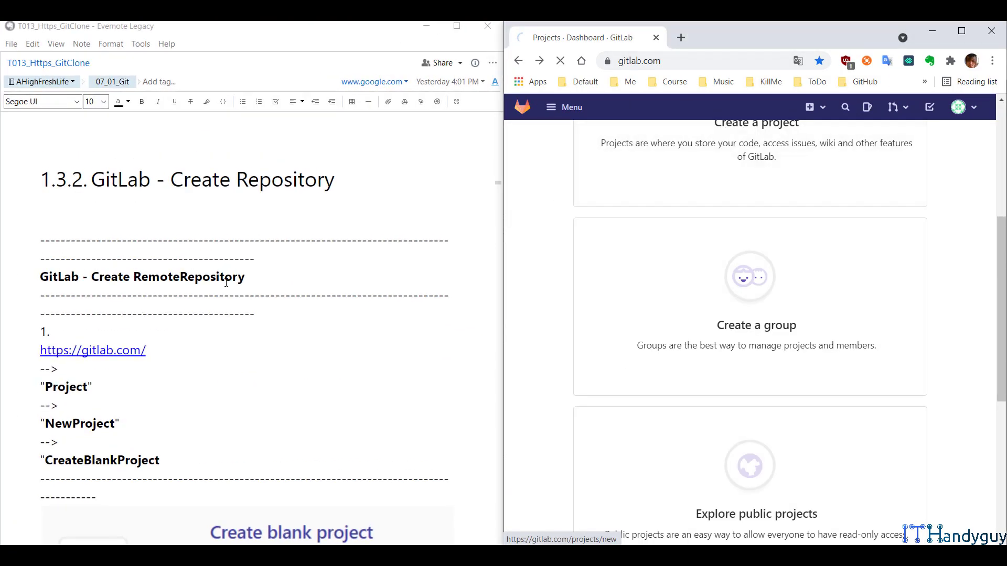
scroll(226, 283, down, 2)
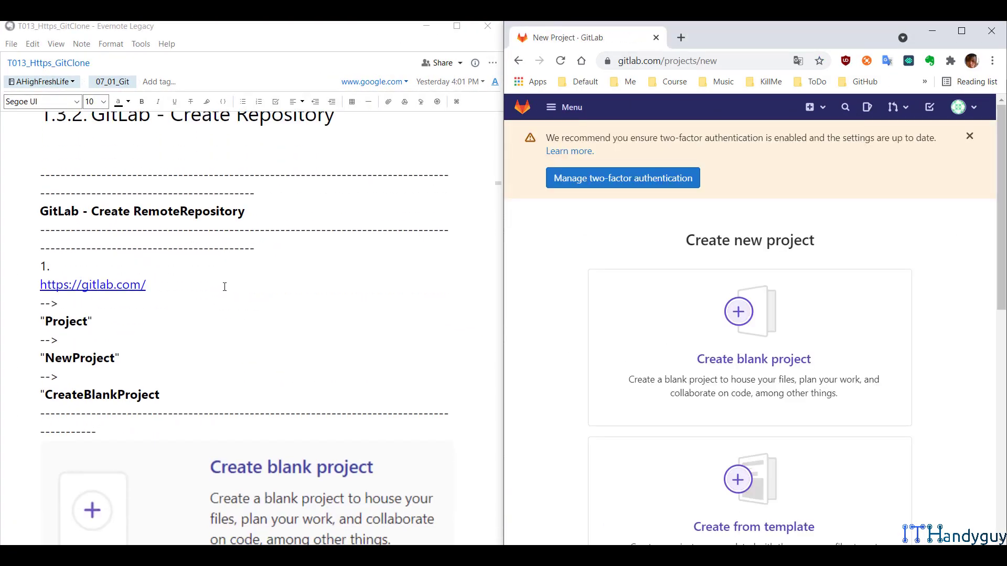
scroll(303, 279, down, 6)
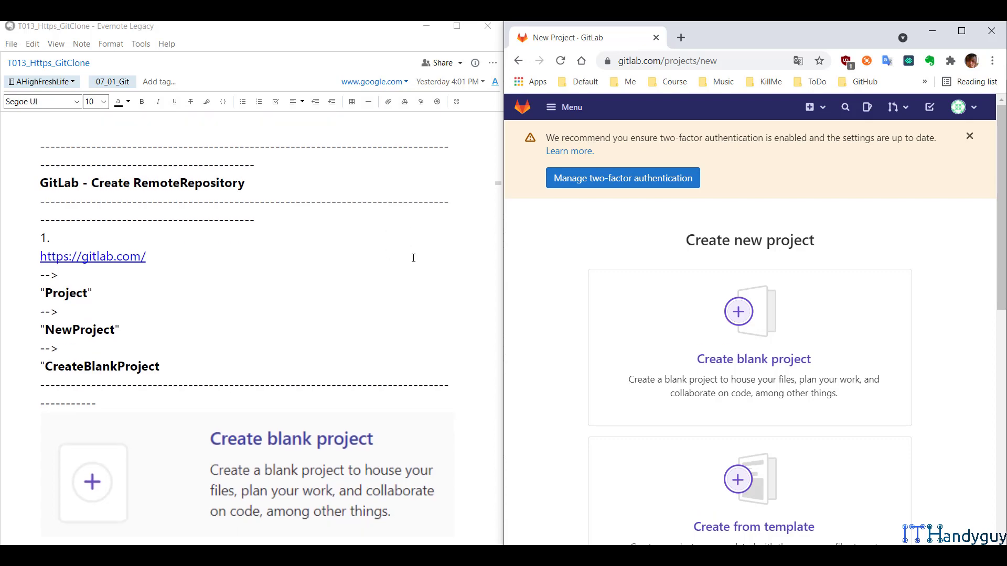
scroll(256, 287, up, 4)
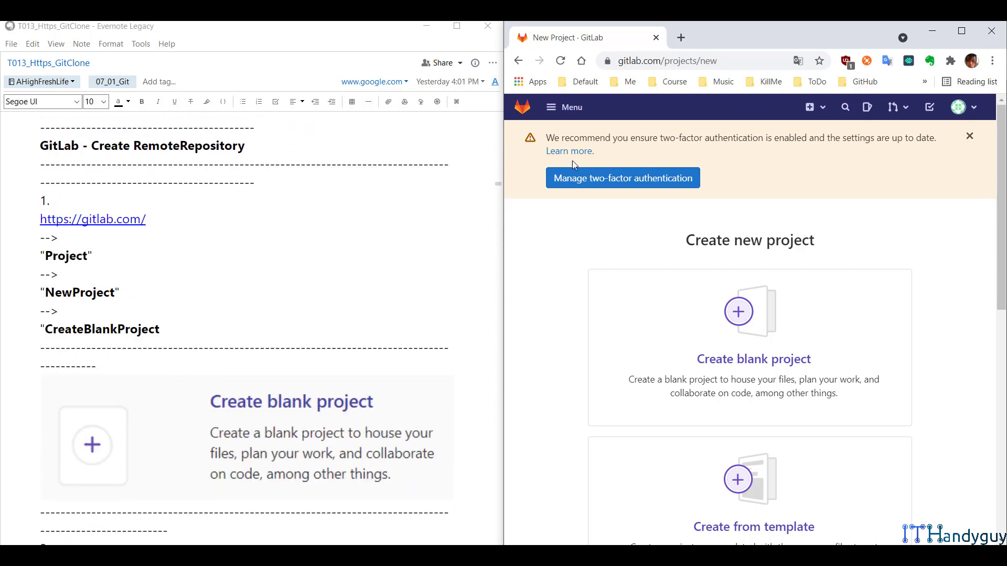
Step: Show GitLab's Projects navigation options, including the one for creating a new project, and close them
click(554, 108)
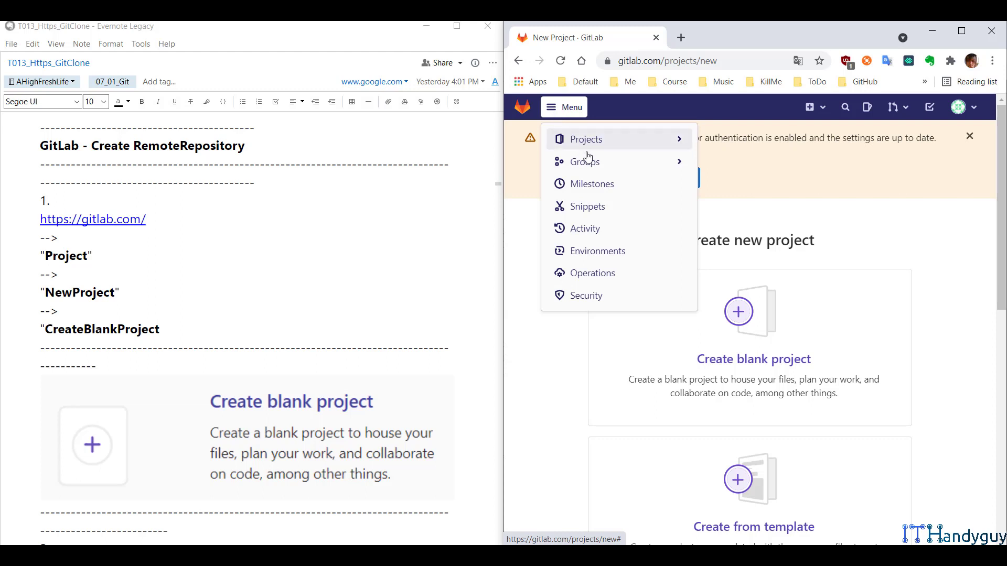
mouse_move(605, 140)
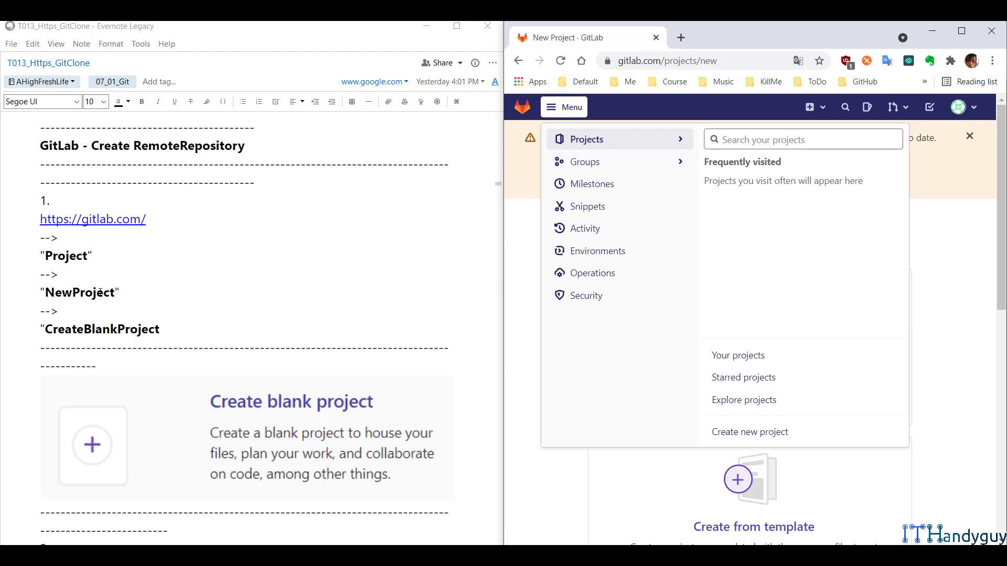
click(524, 254)
Step: Maximize the browser window and return to the gitlab.com home page
click(962, 31)
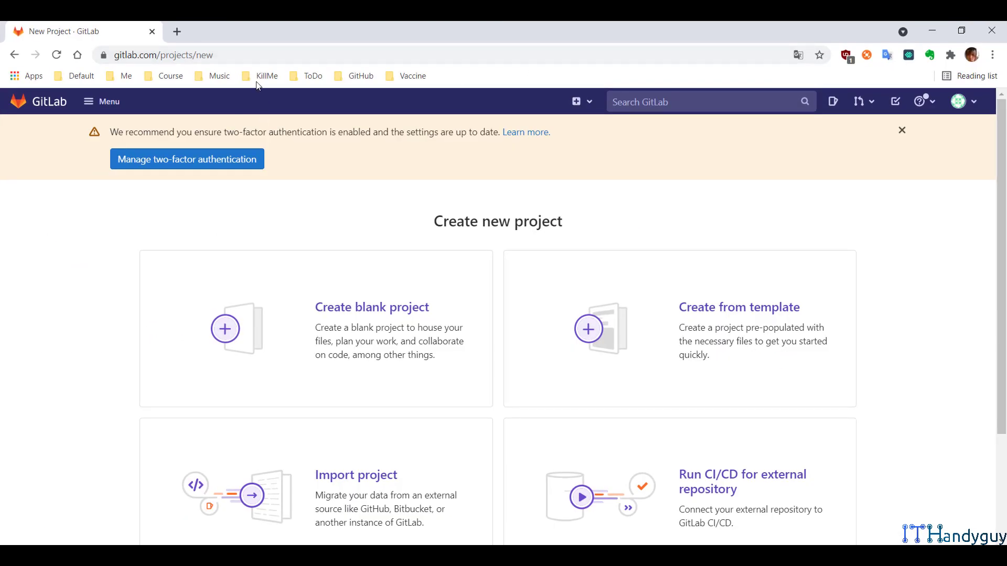
drag(161, 54, 270, 54)
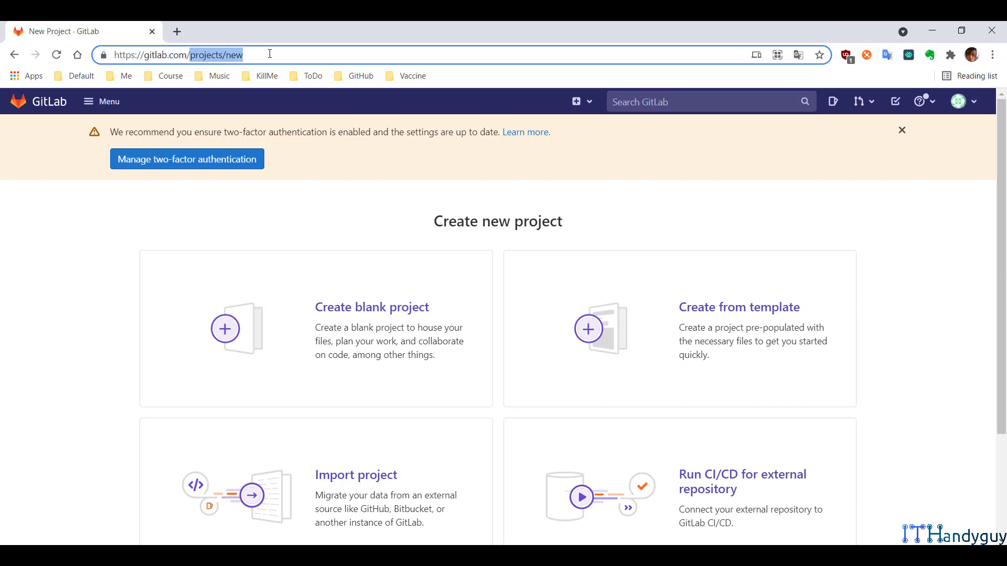
key(BackSpace)
key(Return)
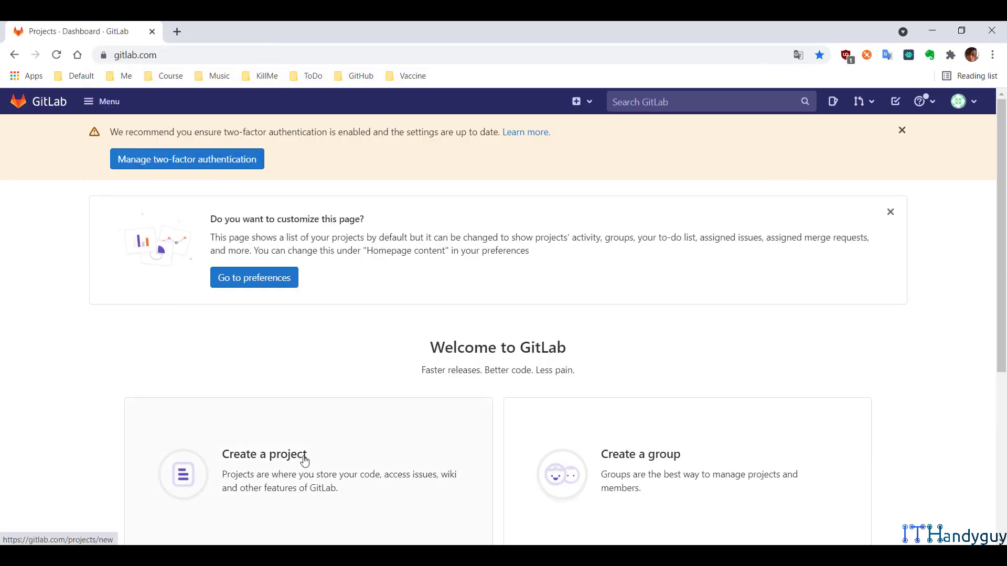
scroll(391, 268, down, 2)
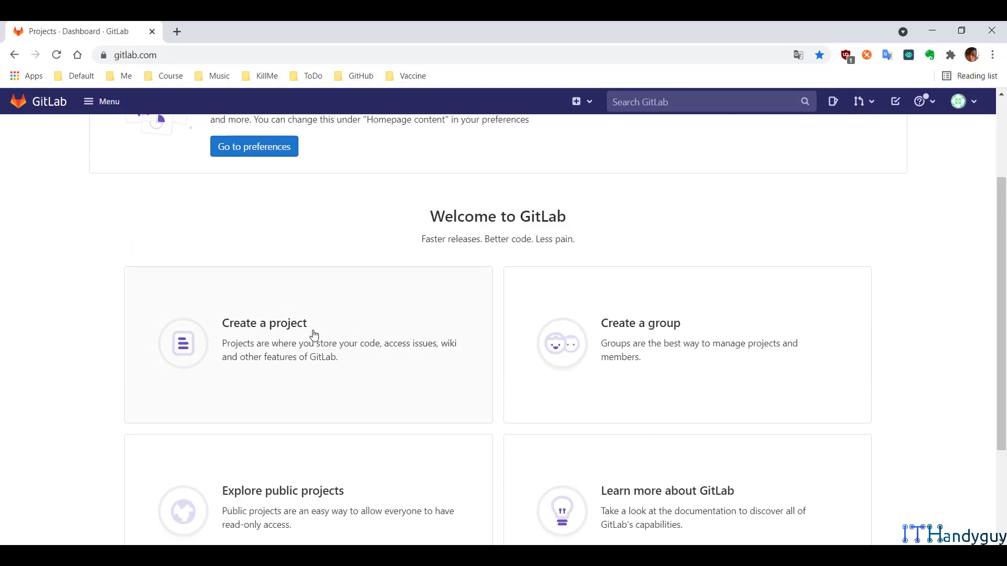
scroll(317, 338, up, 3)
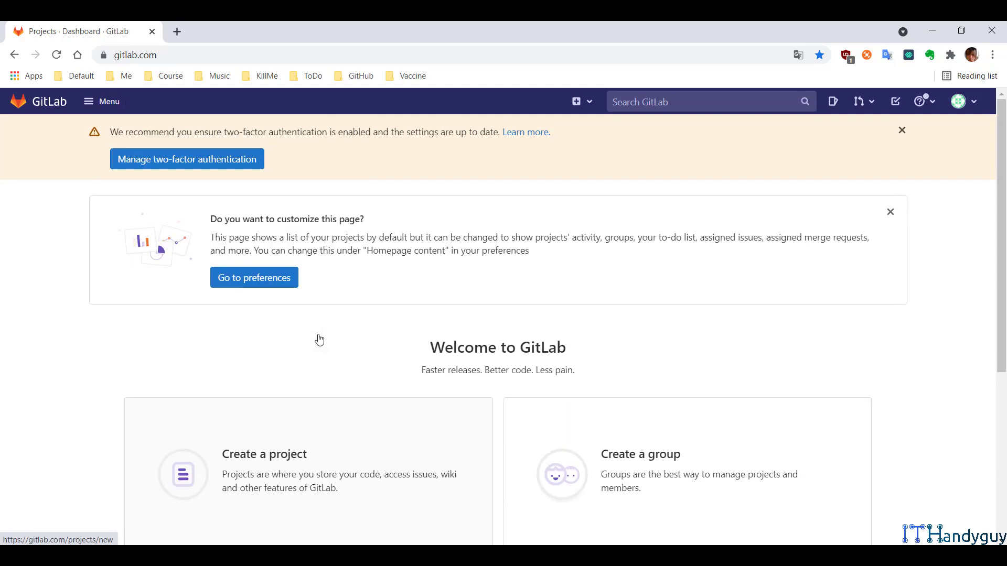
Step: Go to your projects and open the Create a project page three times in separate tabs
click(106, 101)
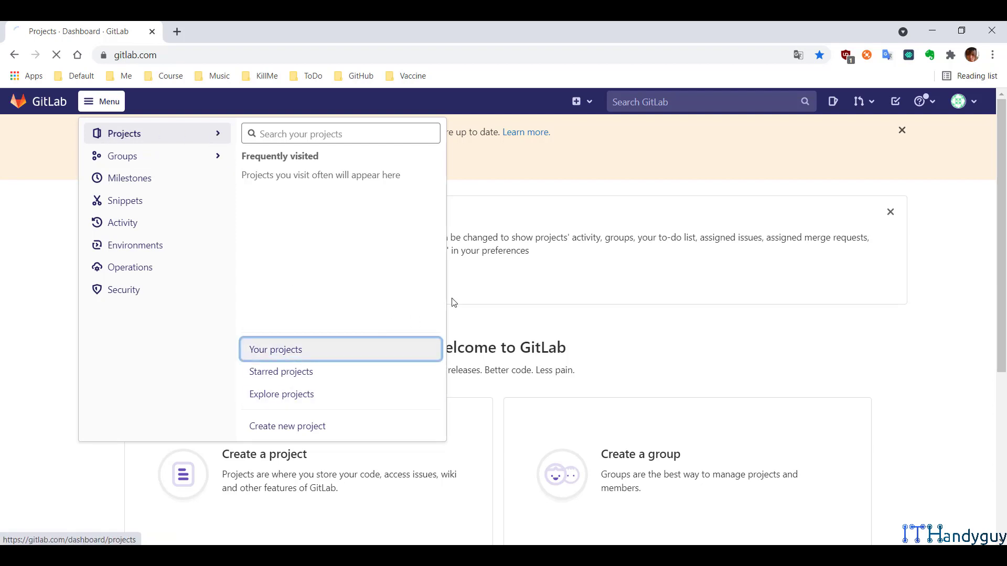
click(310, 357)
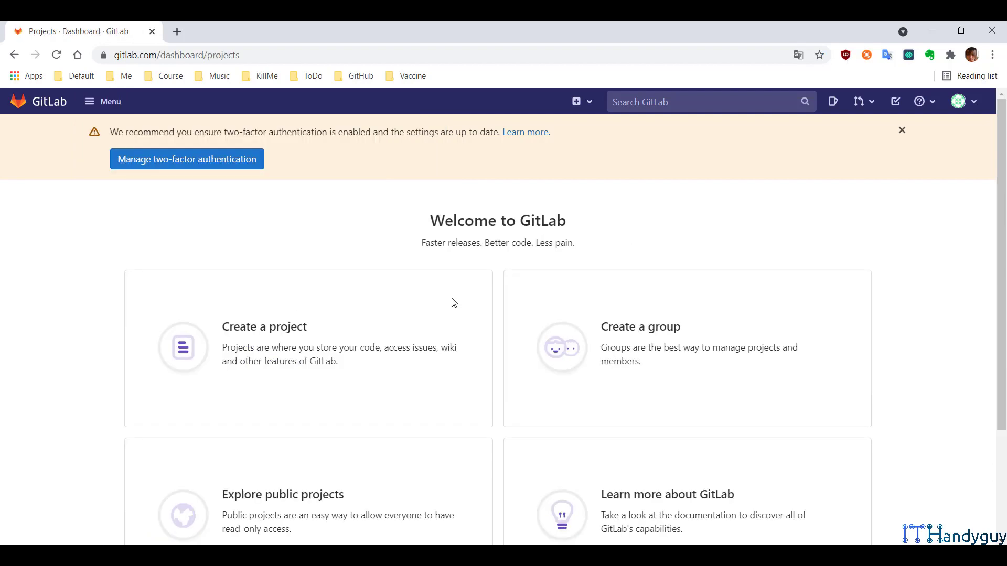
middle_click(336, 353)
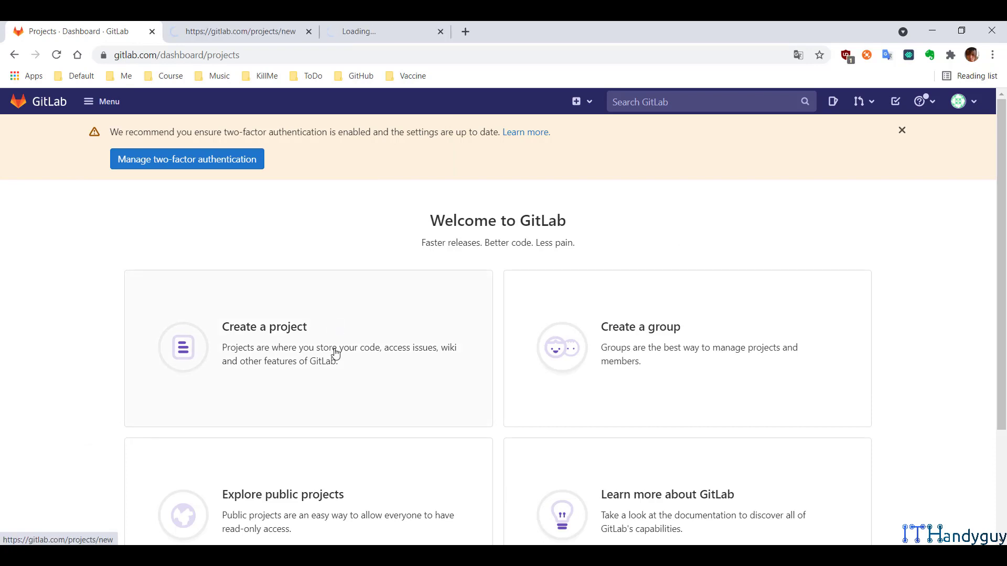
middle_click(329, 326)
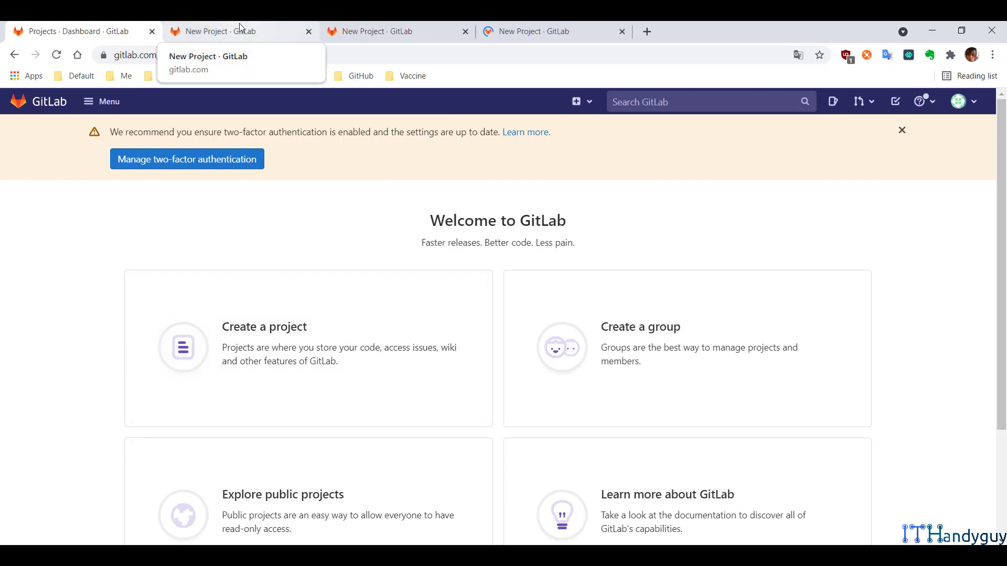
Step: Place the browser beside the notes and check the three new-project tabs against the listed project names and options
key(super+Right)
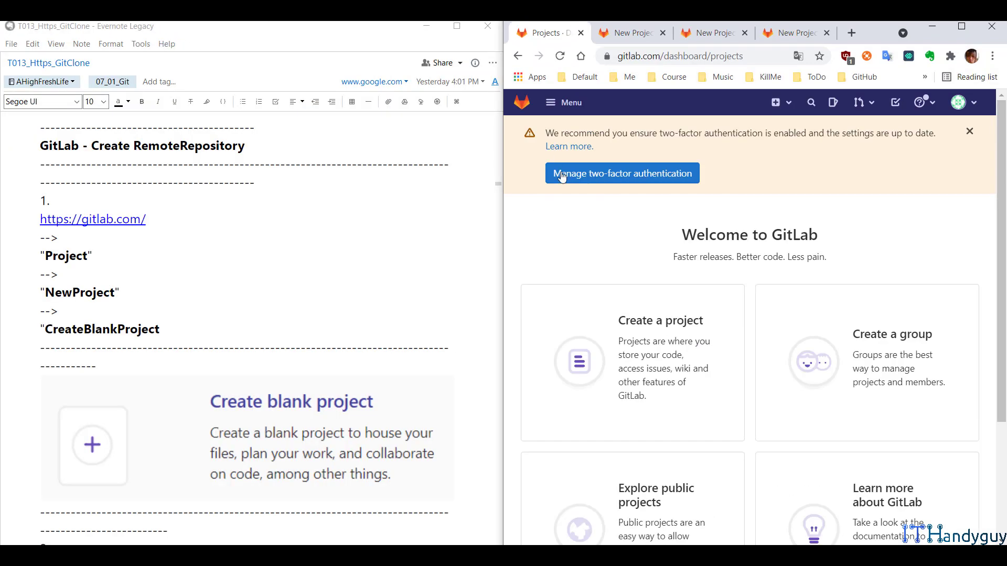
click(634, 29)
click(714, 33)
click(795, 33)
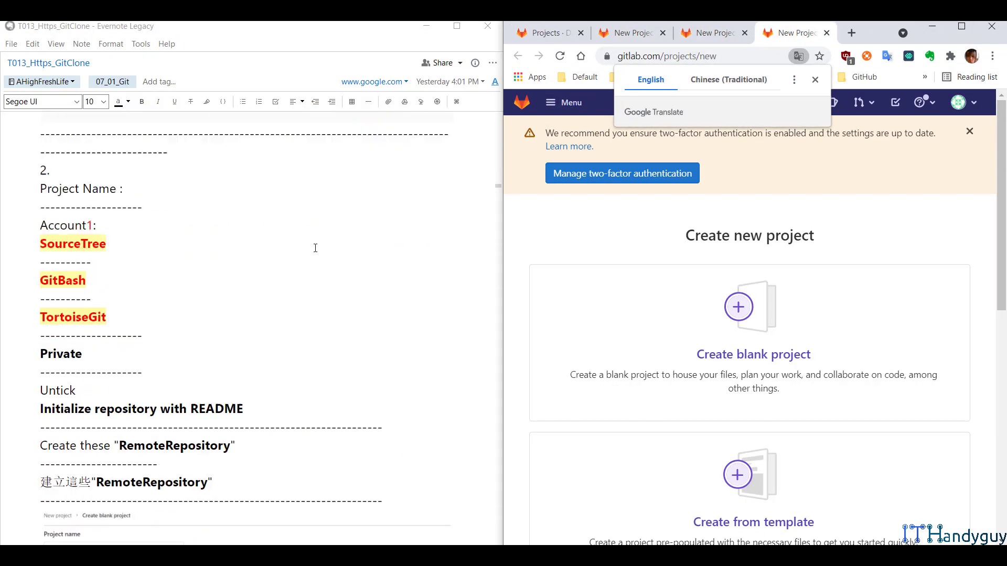
Step: Start a blank project in each of the three new-project tabs
click(961, 27)
click(242, 33)
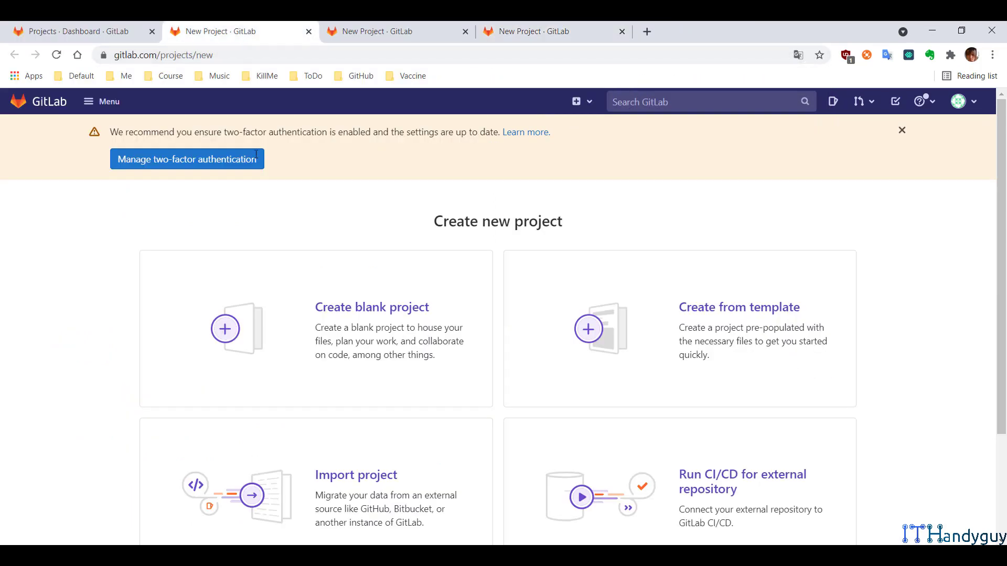
click(355, 309)
click(427, 29)
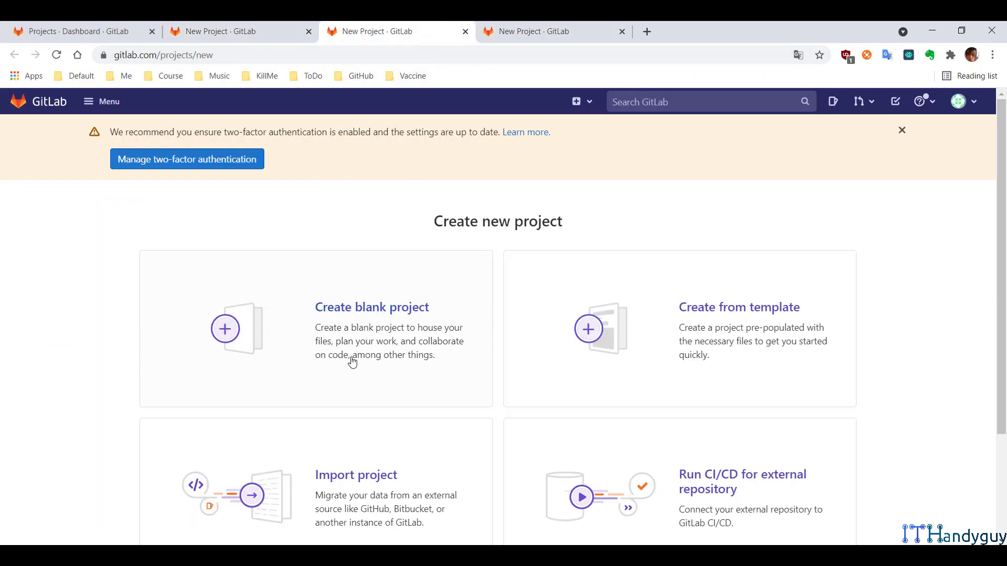
click(356, 315)
click(553, 31)
click(419, 307)
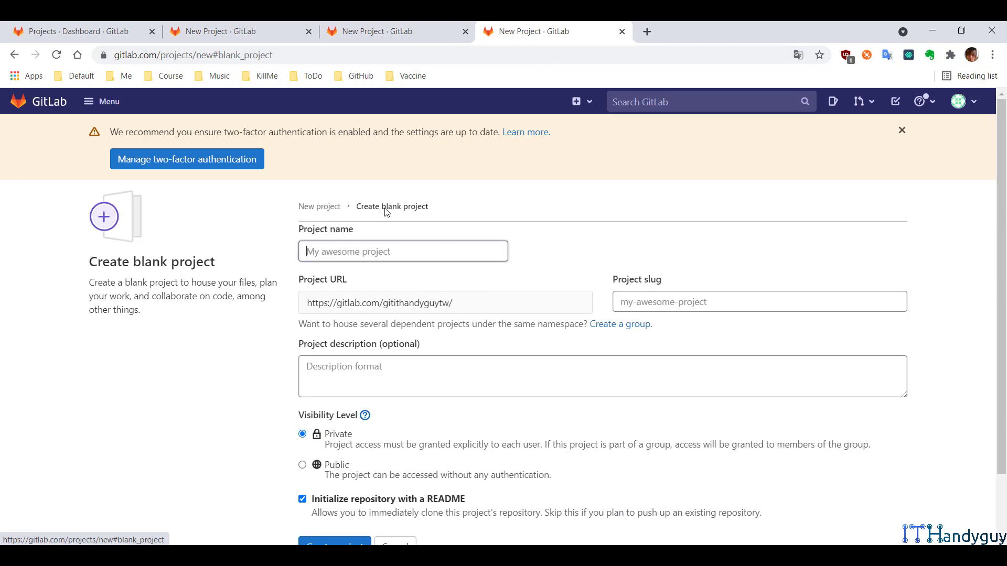
Step: Set the project name in the first blank project form to SourceTree, copied from the notes
click(280, 31)
double_click(280, 31)
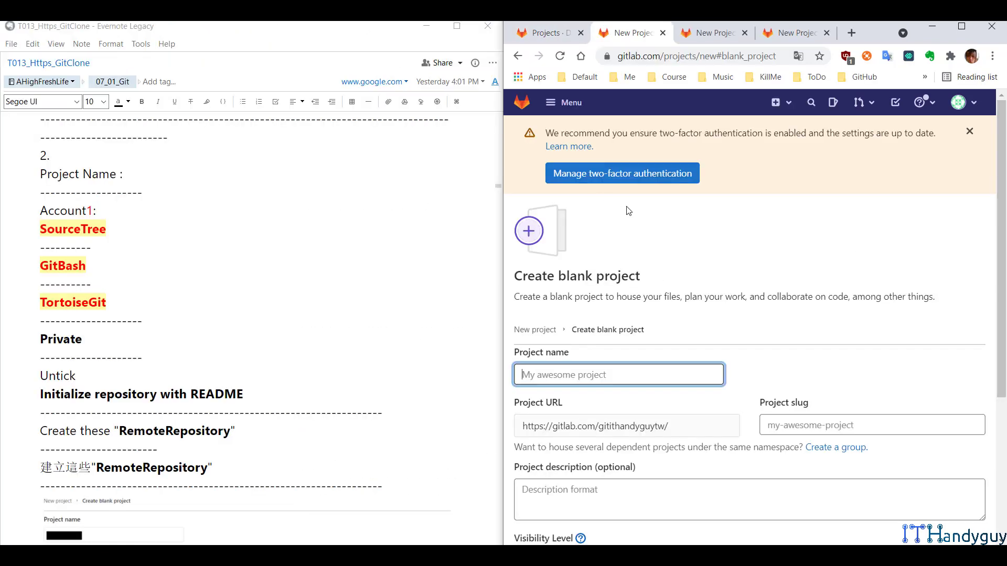
scroll(399, 254, down, 3)
click(40, 227)
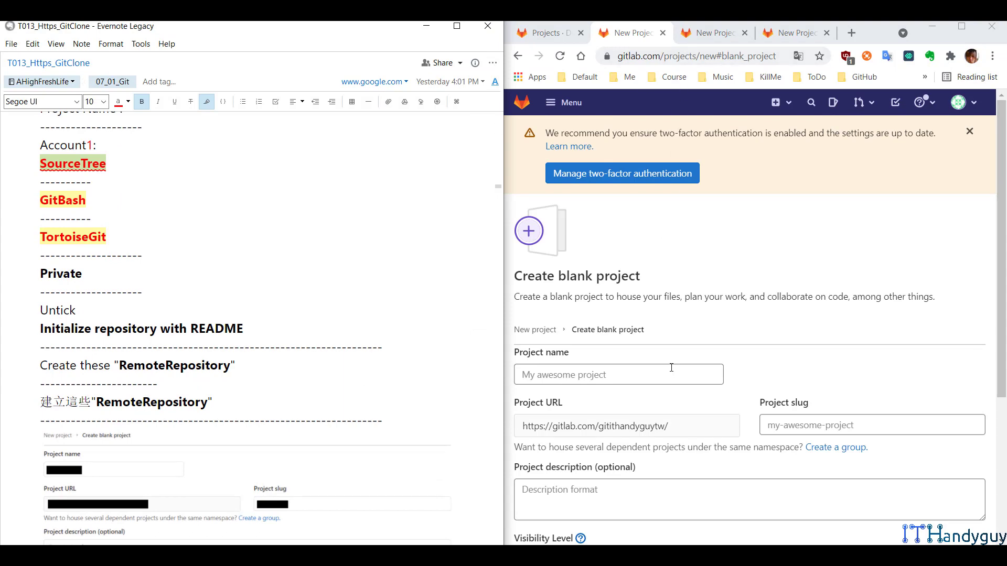
scroll(273, 342, down, 5)
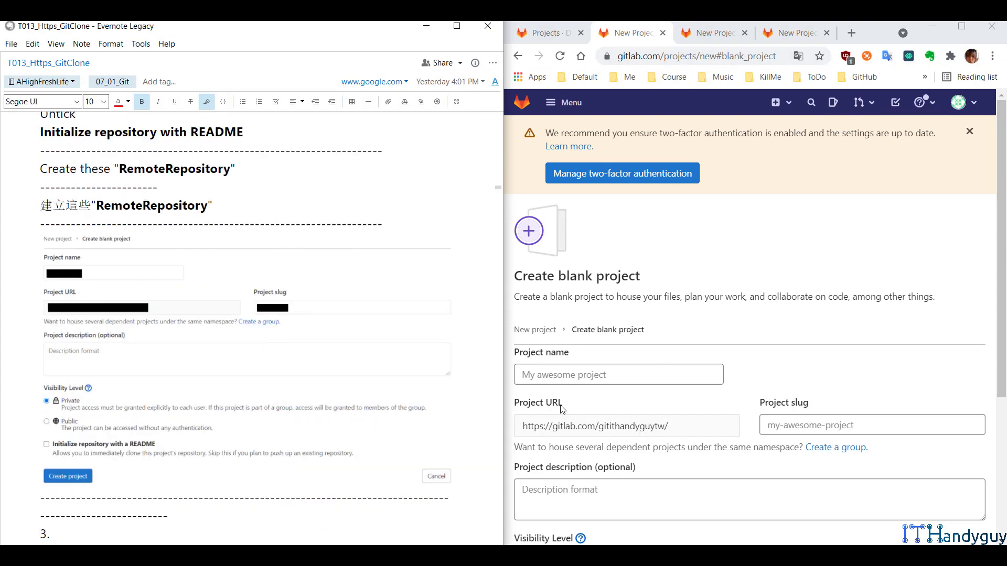
click(577, 377)
click(551, 447)
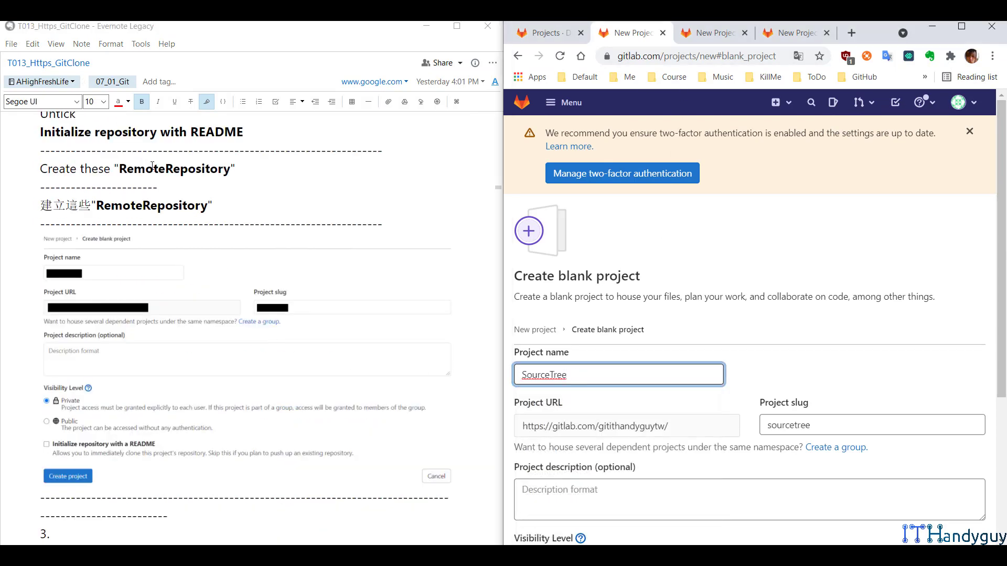
Step: Set the project name in the second blank project form to GitBash, copied from the notes
scroll(122, 172, up, 2)
scroll(122, 172, up, 5)
click(75, 266)
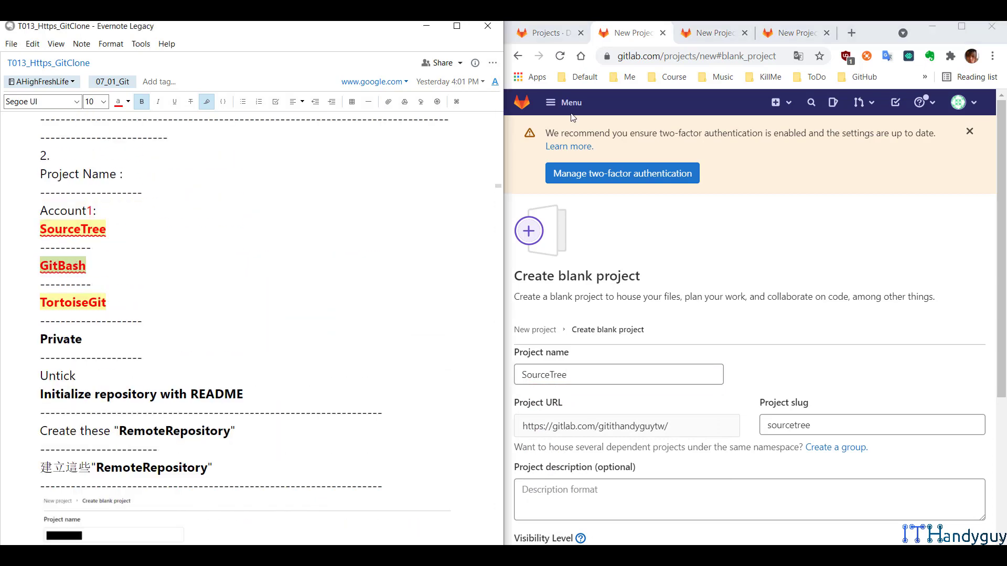
click(679, 24)
click(705, 33)
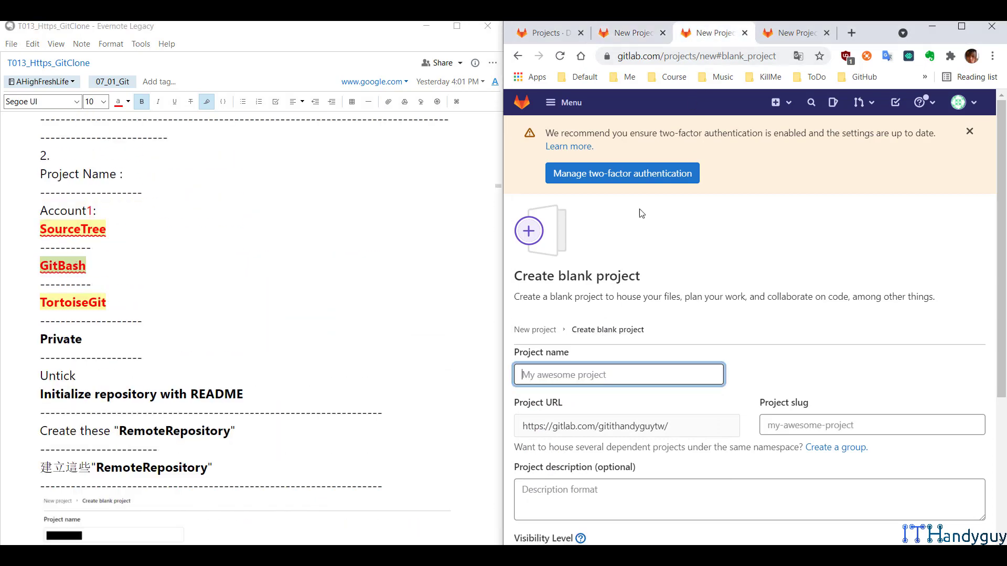
text(GitBash)
Step: Set the project name in the third blank project form to TortoiseGit, copied from the notes
click(776, 41)
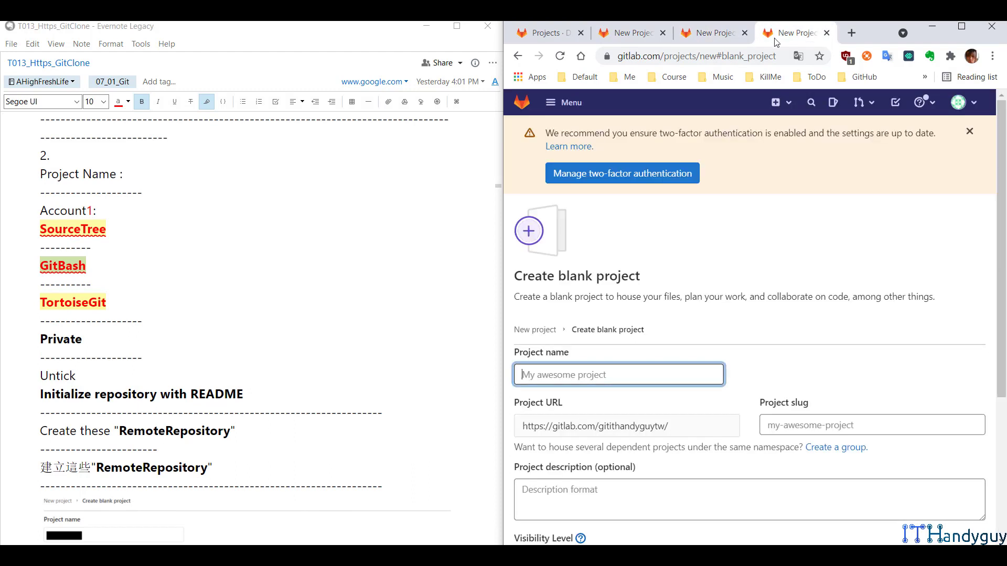
double_click(78, 300)
key(ctrl+c)
click(619, 374)
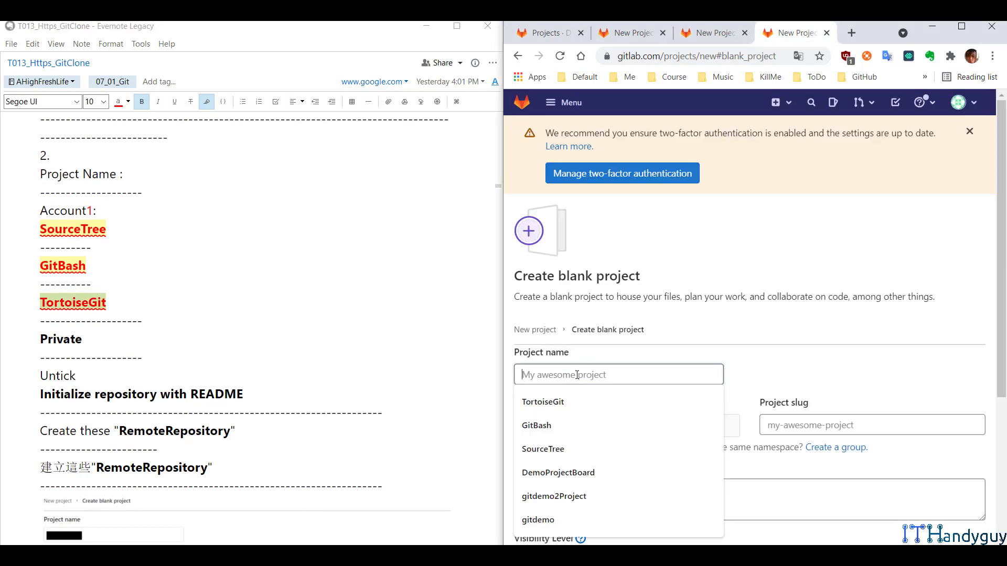
key(ctrl+v)
click(749, 235)
Step: Check in the SourceTree, GitBash and TortoiseGit forms that the visibility level is Private
click(629, 33)
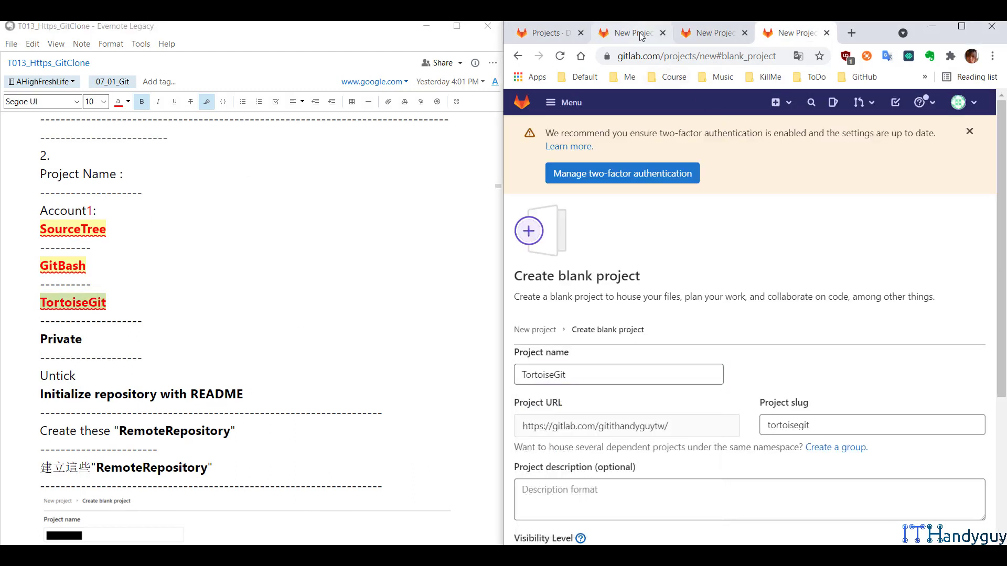
scroll(281, 287, down, 3)
scroll(795, 265, down, 3)
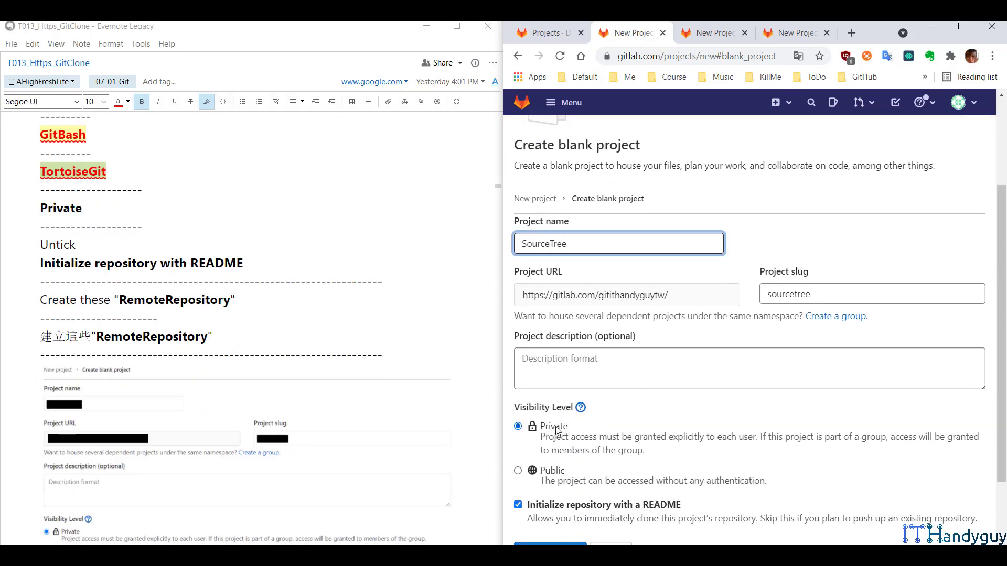
click(691, 29)
scroll(750, 315, down, 3)
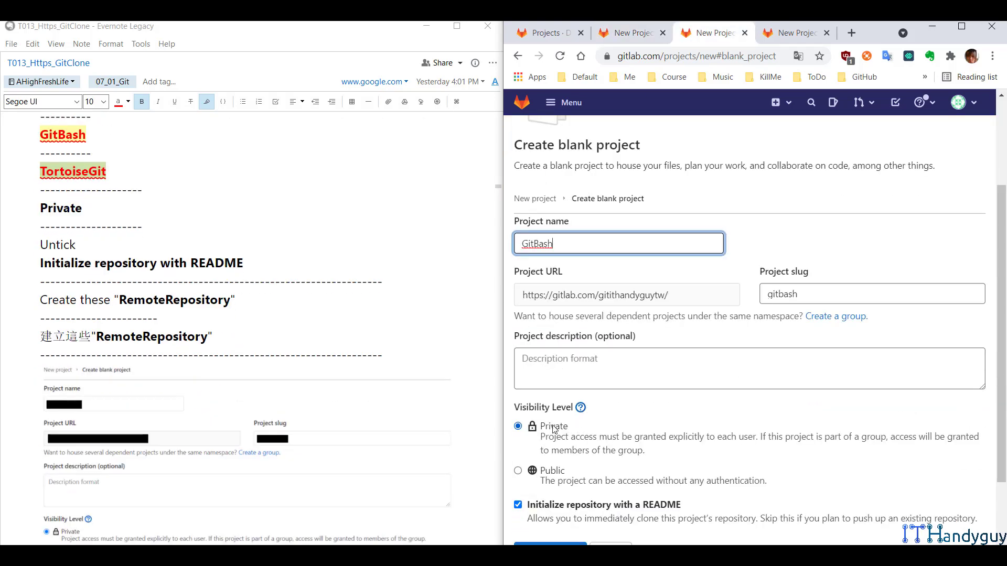
click(797, 28)
scroll(539, 350, down, 2)
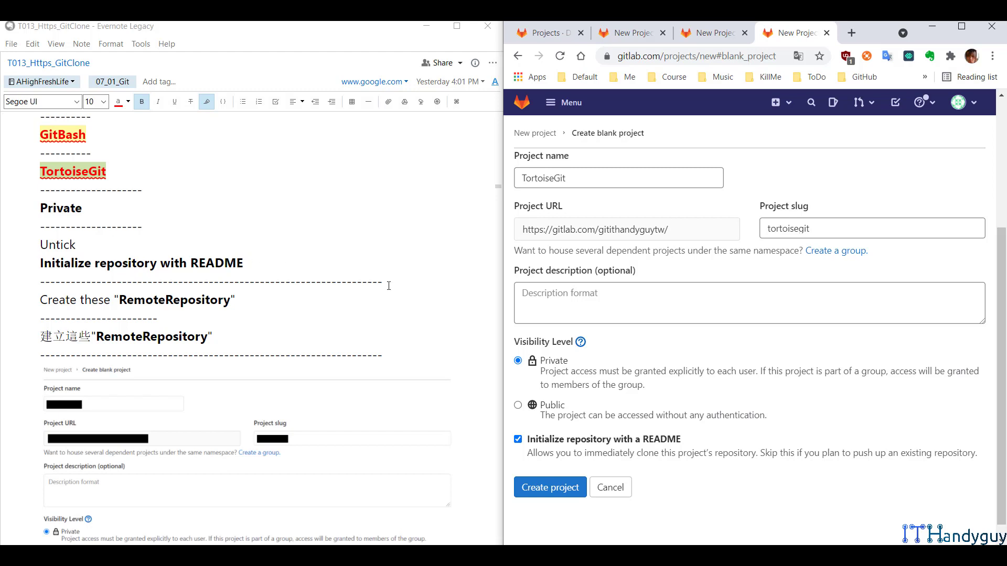
Step: Turn off initializing the repository with a README in the SourceTree, GitBash and TortoiseGit forms
click(636, 32)
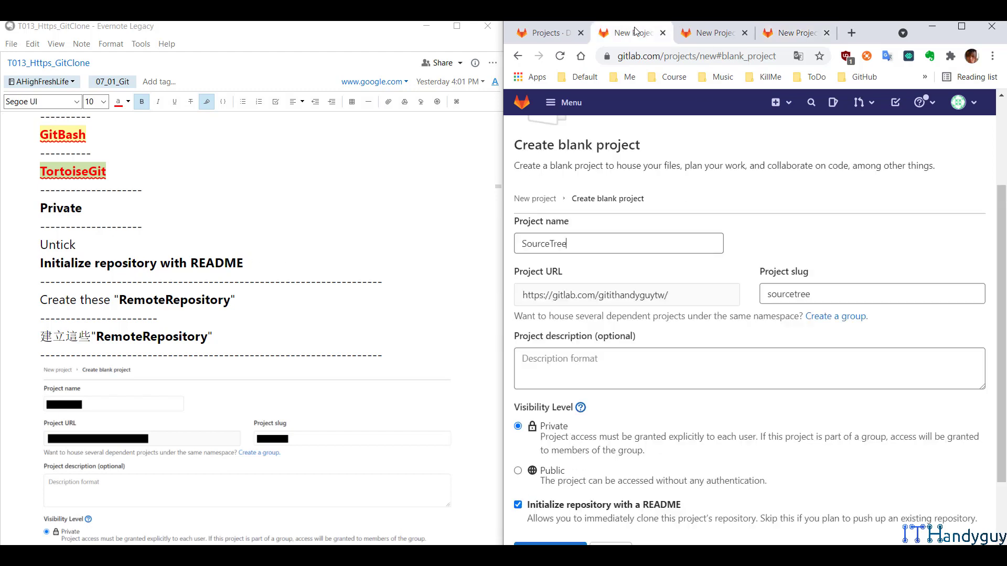
click(519, 505)
key(ctrl+Tab)
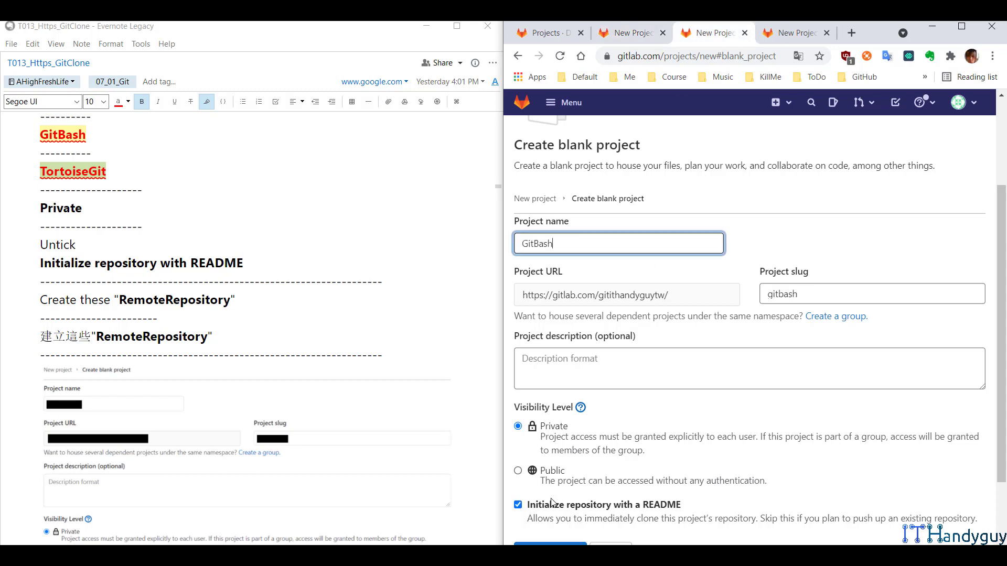
click(518, 506)
click(807, 33)
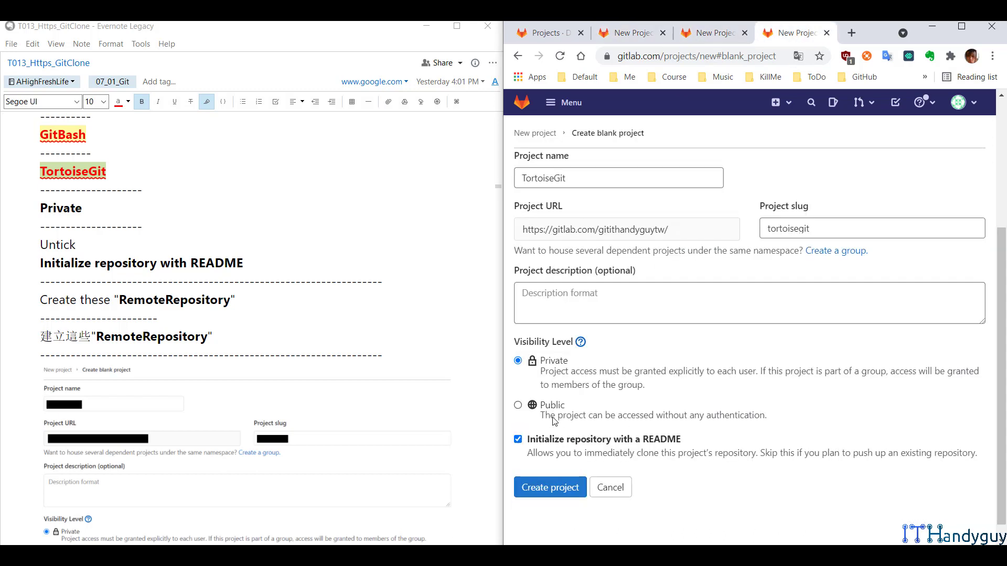
click(518, 440)
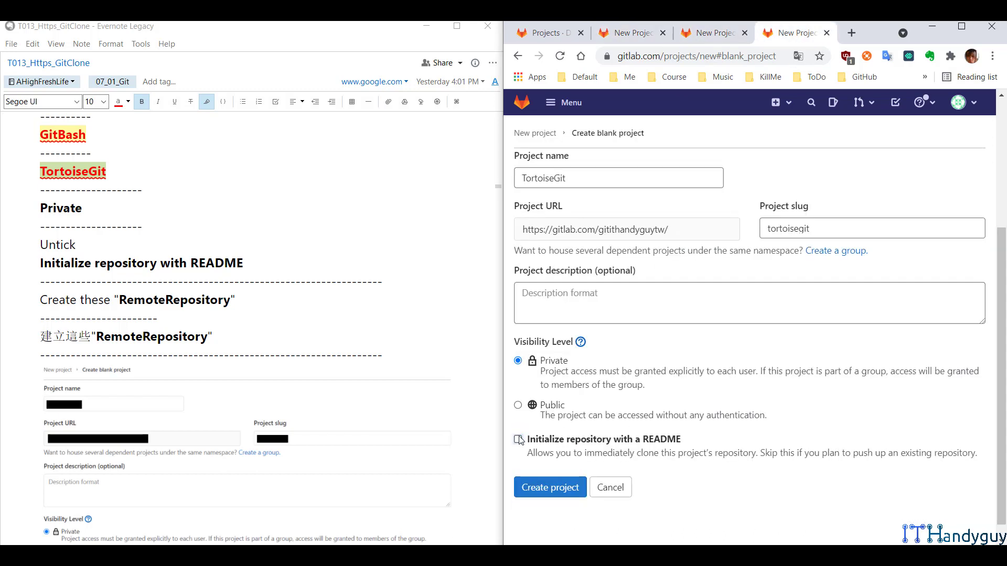
click(608, 302)
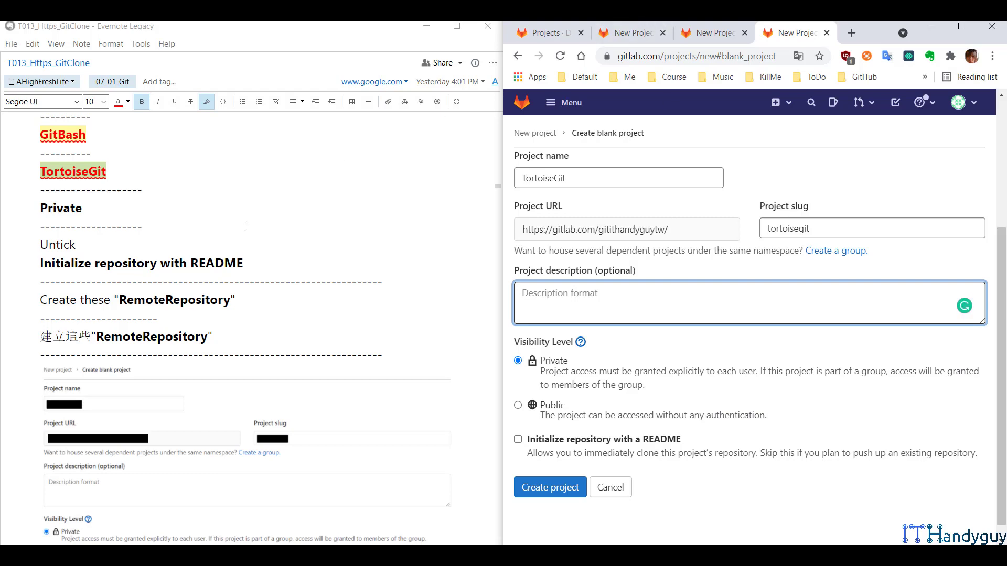
Step: Compare the settings with the notes and create the SourceTree, GitBash and TortoiseGit projects
scroll(245, 227, up, 3)
scroll(235, 264, down, 3)
scroll(243, 286, down, 6)
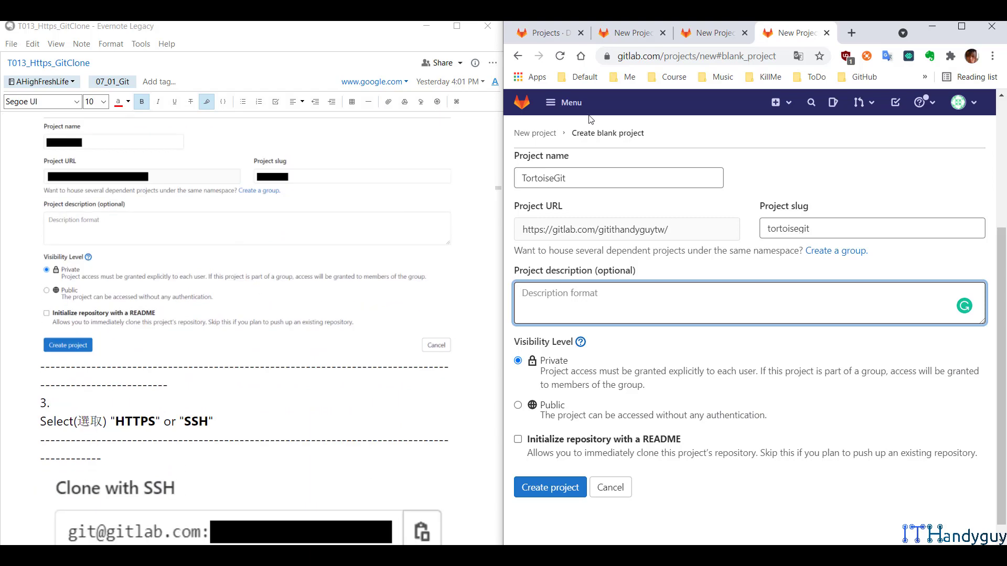
click(634, 34)
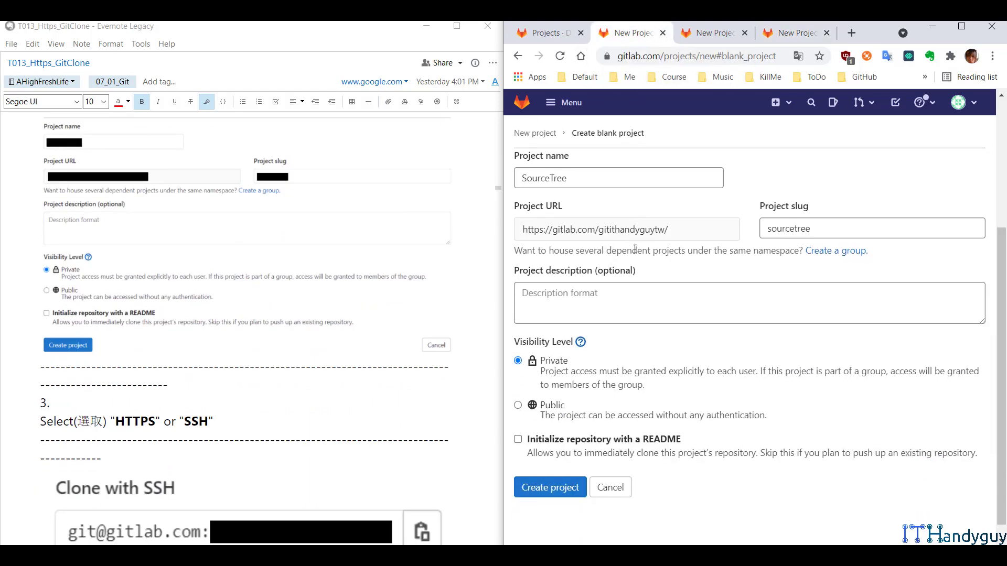
click(550, 488)
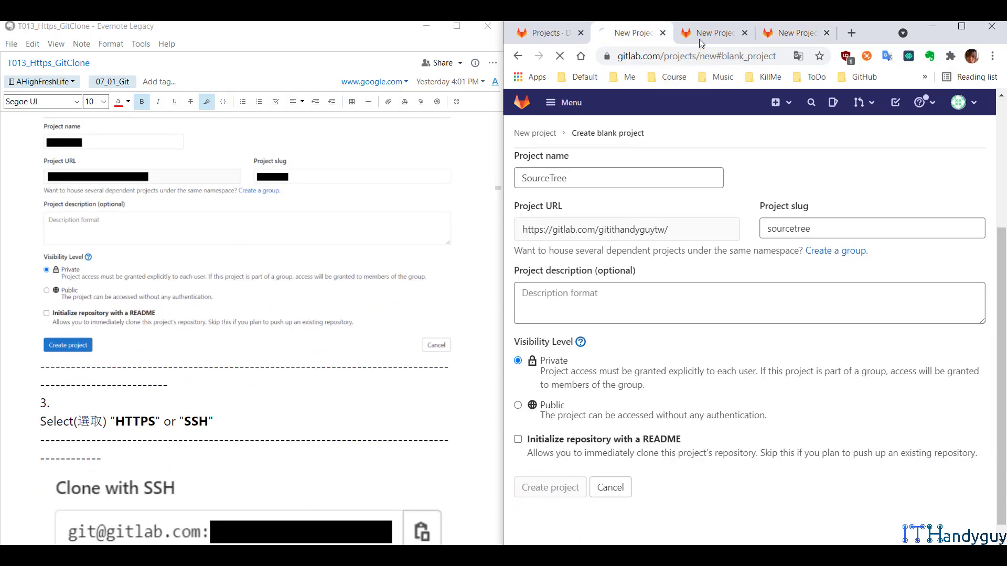
click(710, 33)
scroll(592, 497, down, 2)
click(550, 488)
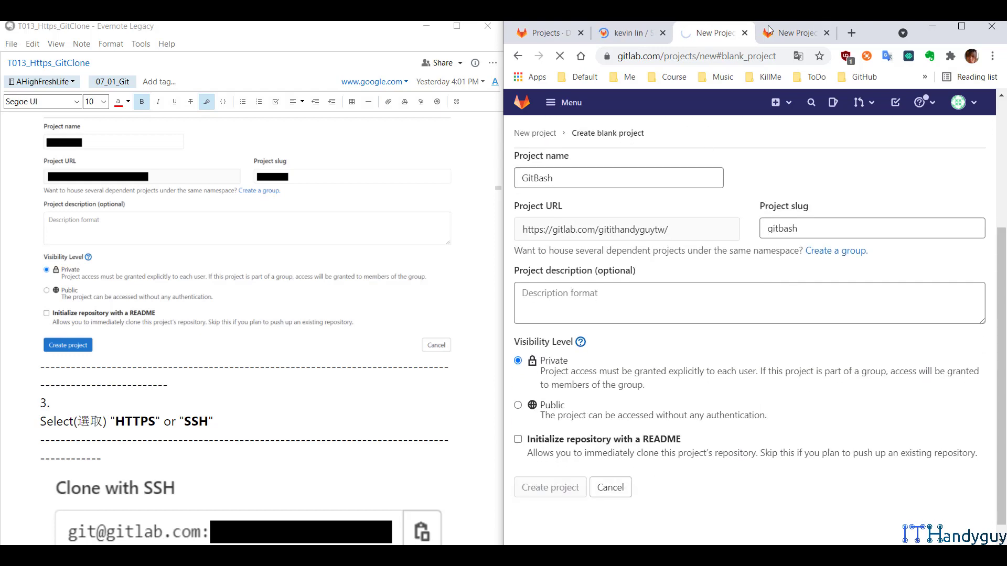
click(794, 33)
click(555, 487)
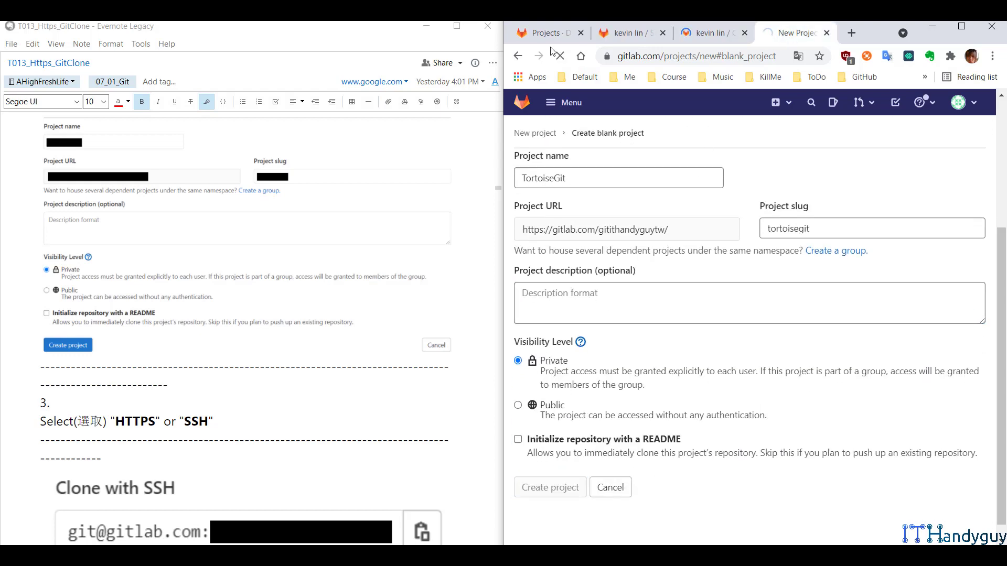
Step: Look through the pages of the newly created SourceTree, GitBash and TortoiseGit projects
click(545, 33)
click(627, 33)
click(710, 33)
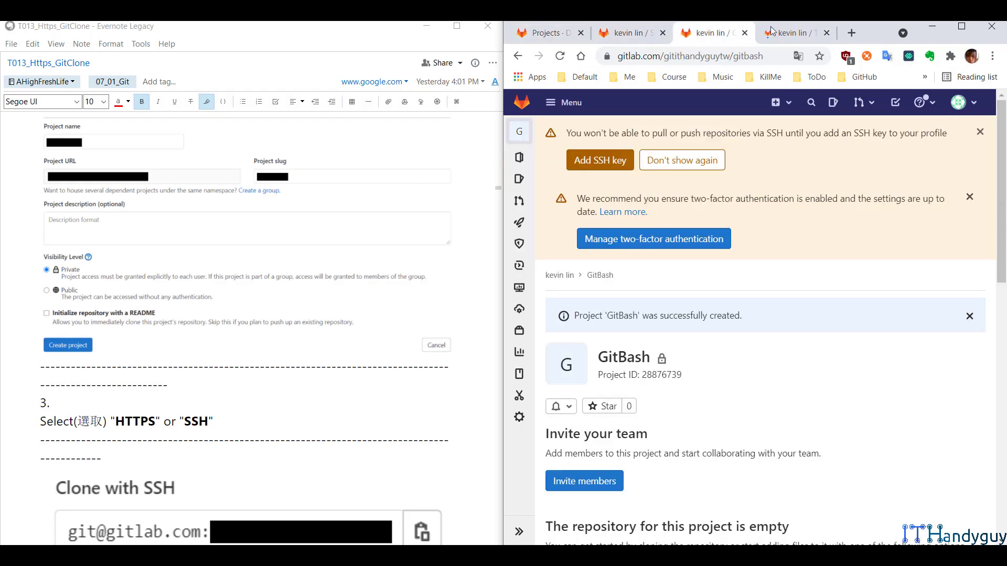
click(794, 33)
Step: Maximize the browser, load gitlab.com in the dashboard tab and go to the list of your projects
click(962, 27)
click(78, 31)
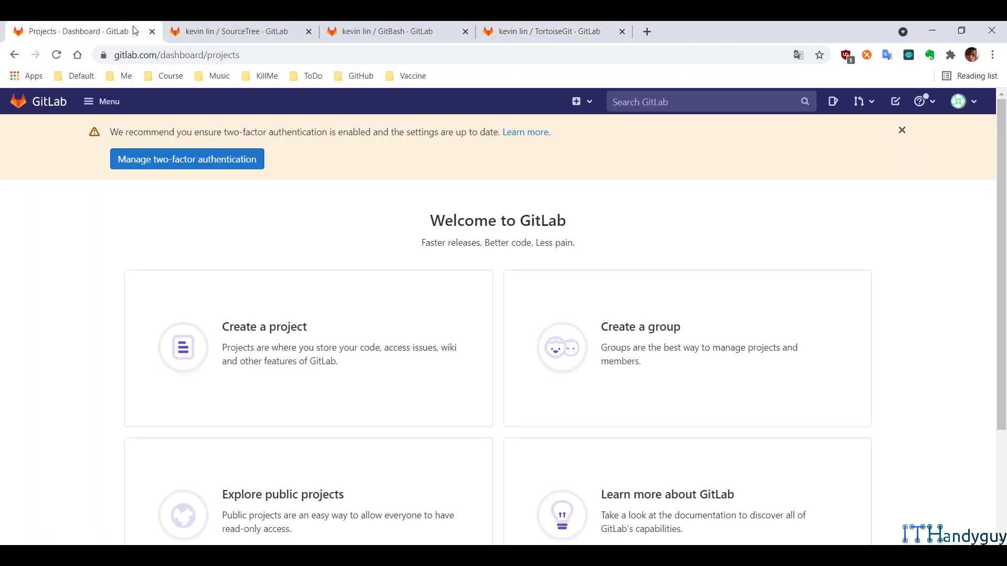
click(195, 55)
key(shift+End)
key(BackSpace)
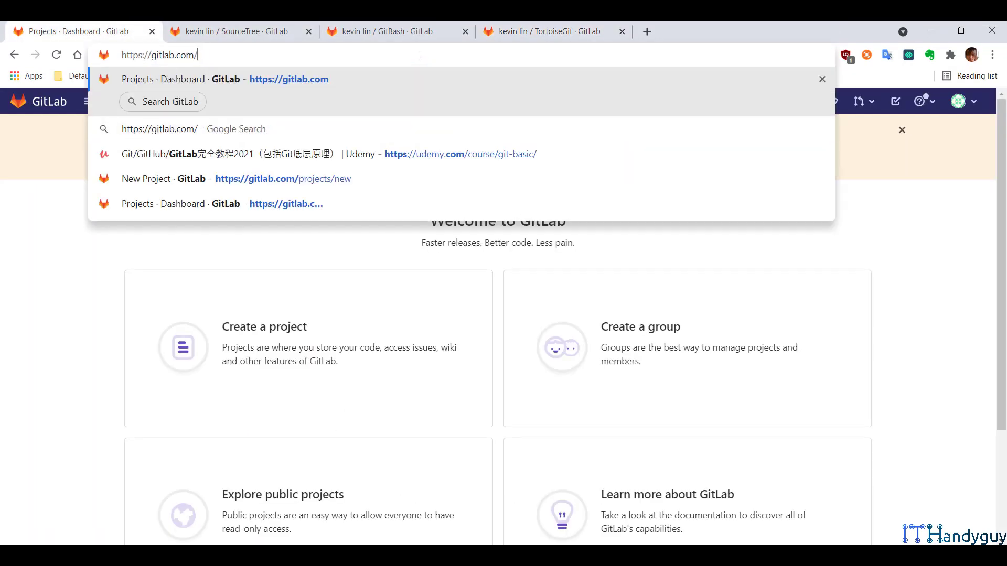
key(Return)
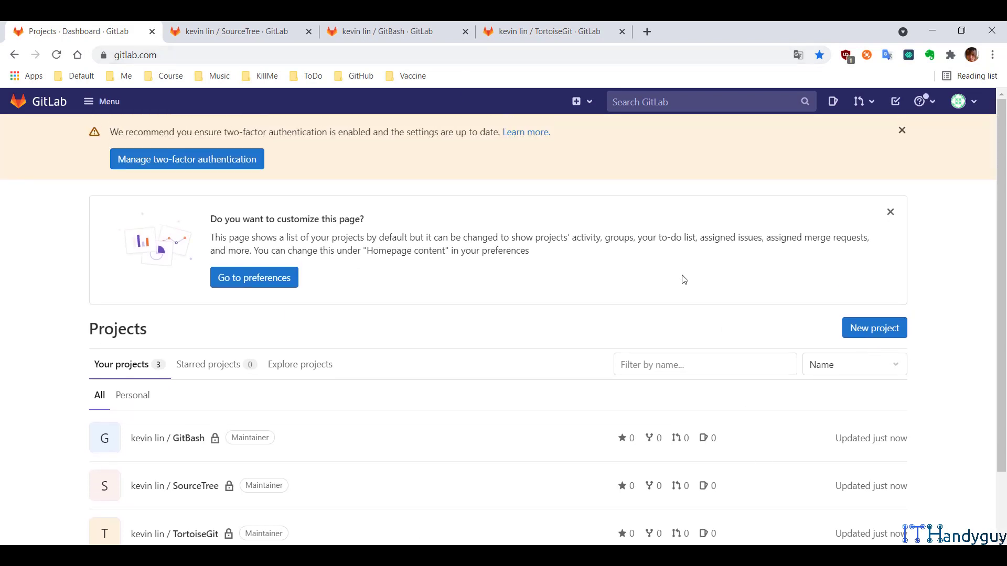
click(103, 105)
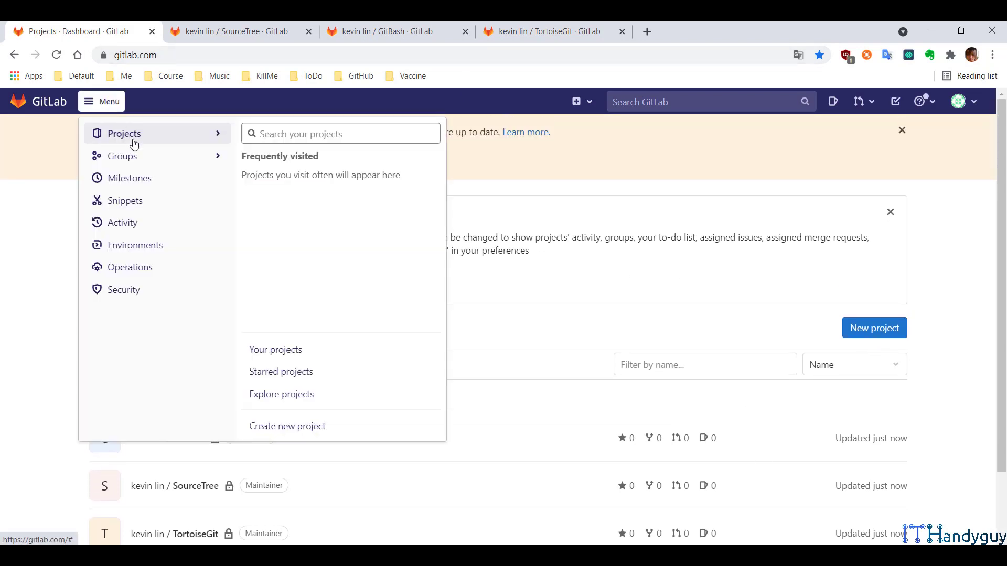
click(287, 351)
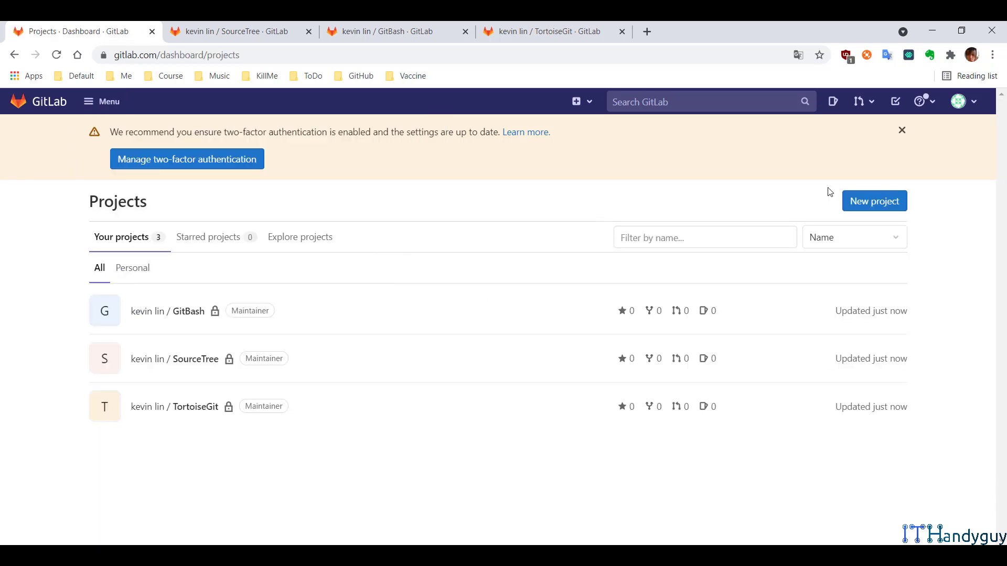
Step: View the new project page in a separate tab and close every tab except the projects dashboard
middle_click(873, 205)
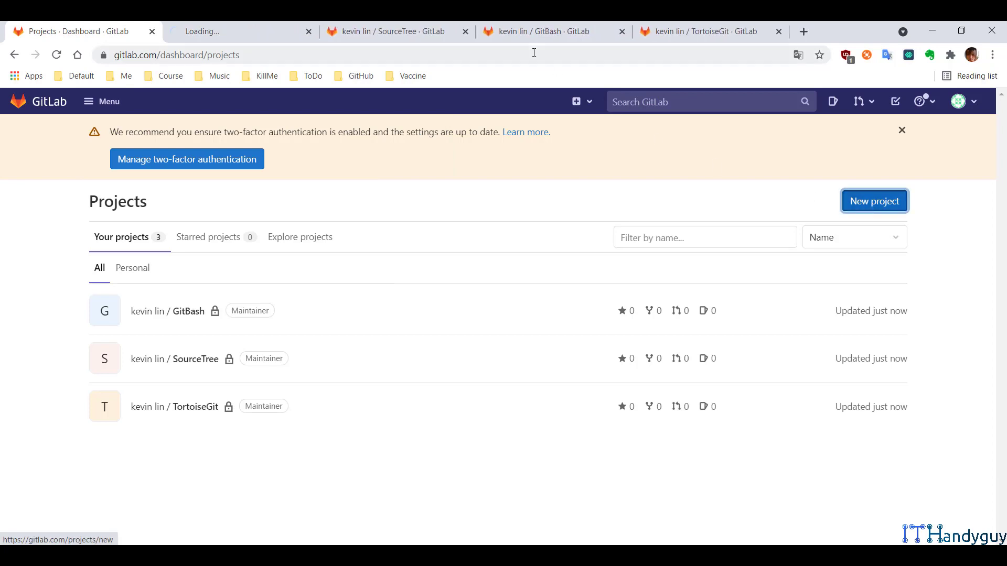
click(284, 32)
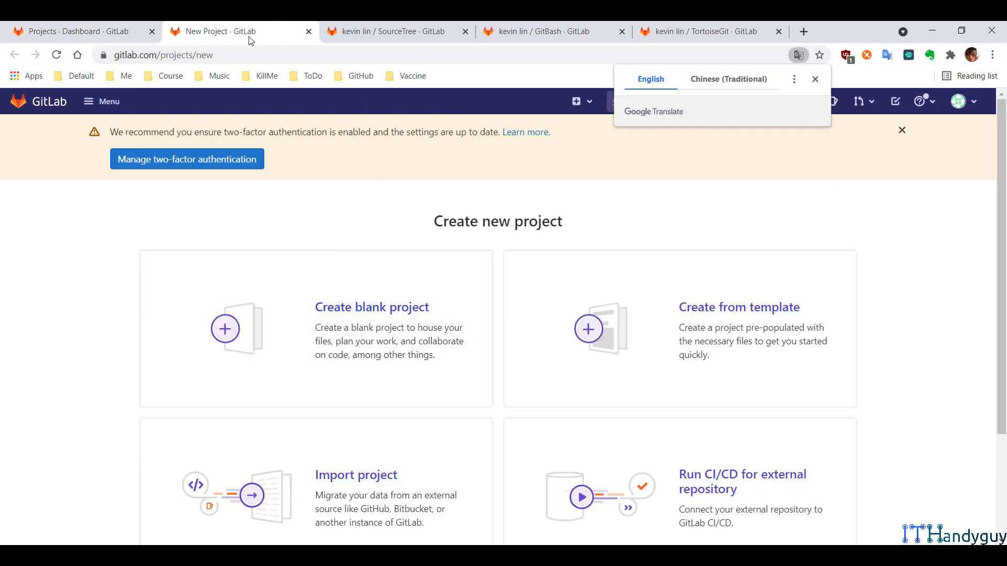
middle_click(250, 40)
middle_click(251, 40)
middle_click(252, 40)
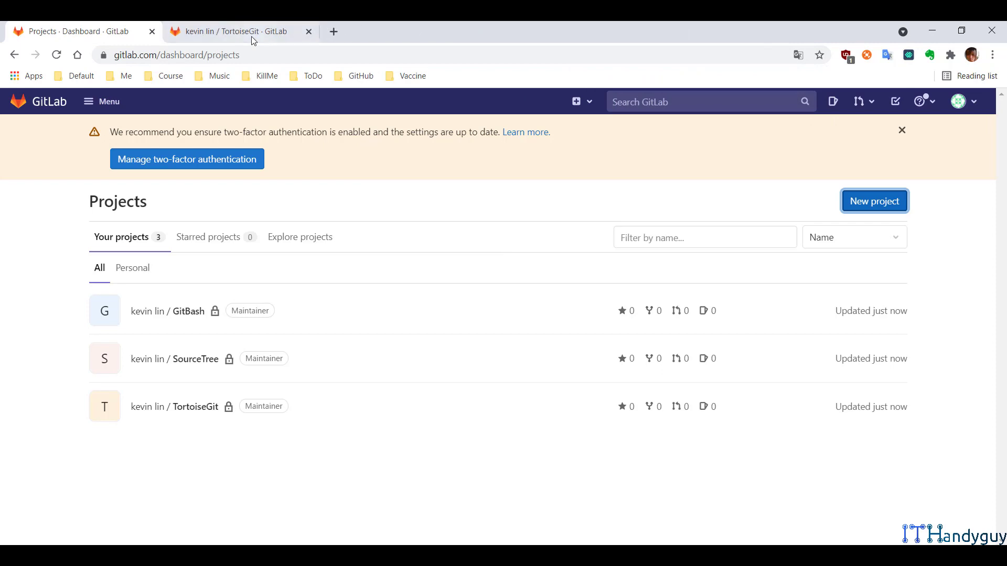
middle_click(252, 40)
Step: Place the browser beside the notes, read on to the BitBucket section and maximize the browser again
key(super+Right)
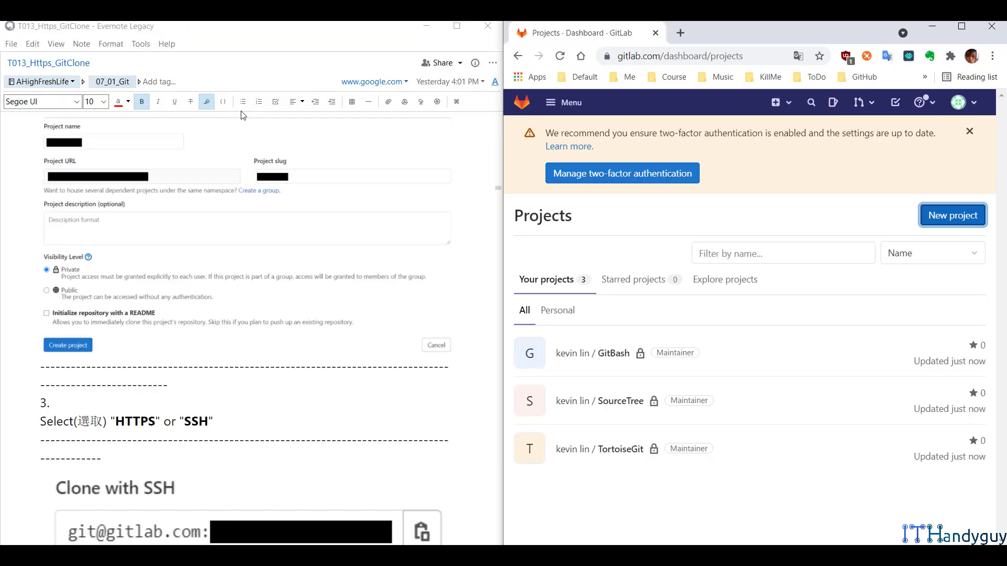
scroll(344, 353, down, 10)
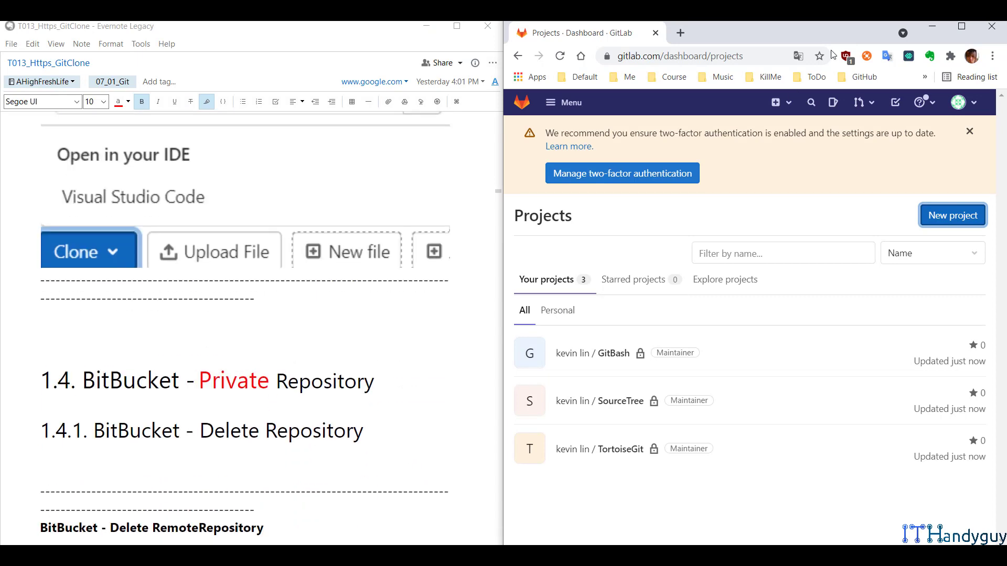
click(962, 27)
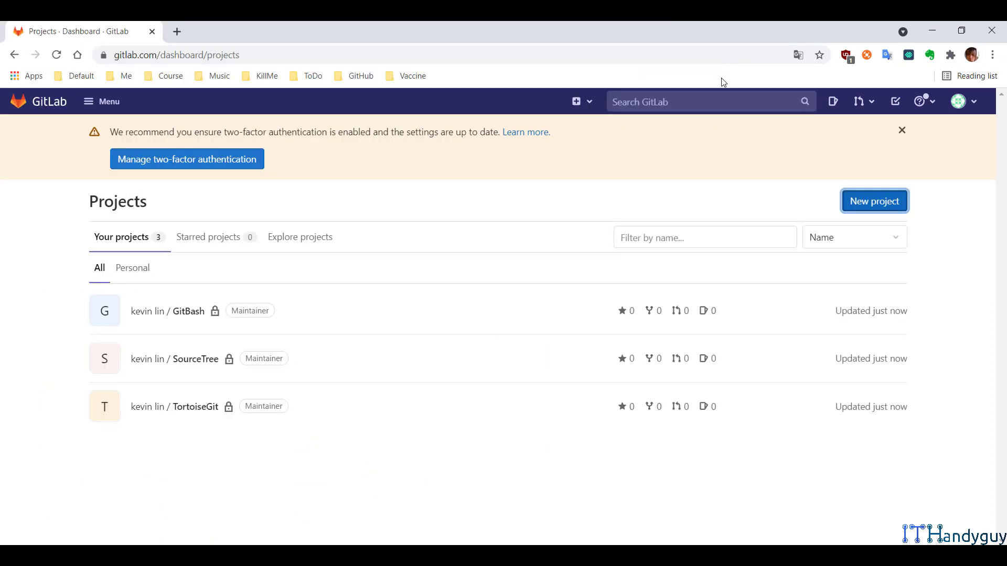
Step: Open the GitBash, SourceTree and TortoiseGit projects in separate tabs and show the GitBash page
middle_click(189, 312)
middle_click(196, 359)
middle_click(196, 407)
click(252, 24)
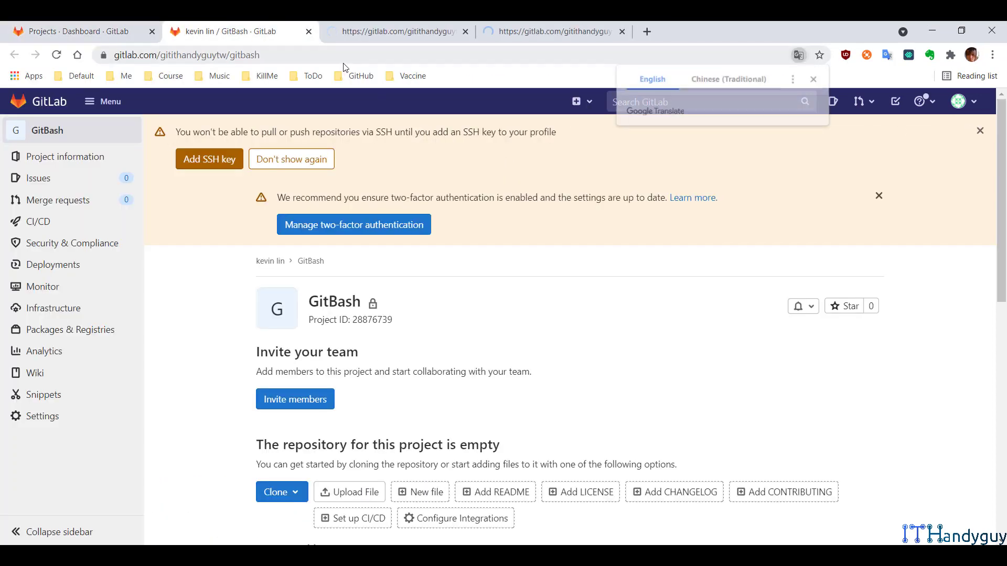
Step: Examine GitBash's command line instructions, highlighting the Git global setup commands and the HTTPS address in the git clone command
scroll(468, 299, down, 3)
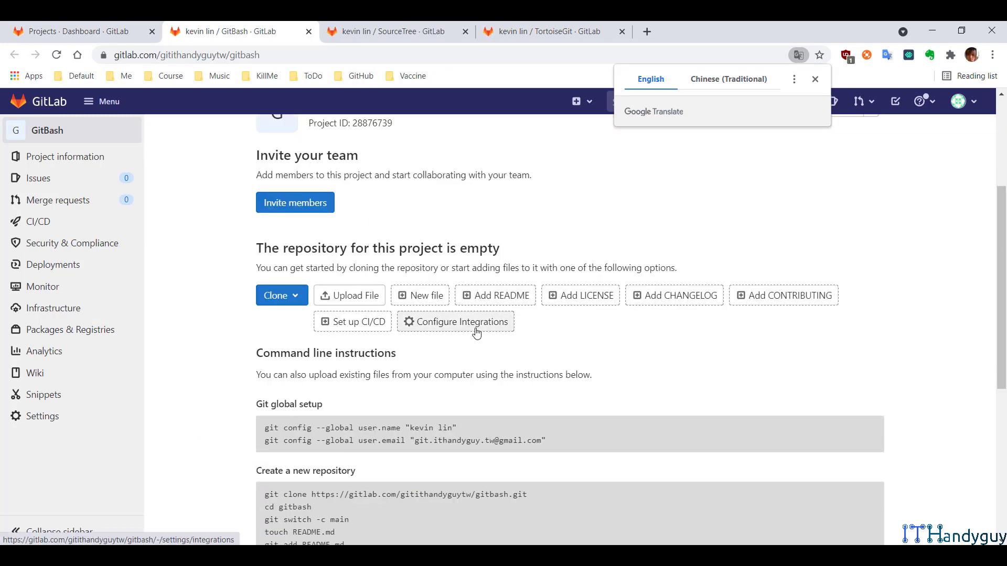
scroll(446, 330, down, 3)
drag(264, 297, 546, 310)
click(484, 388)
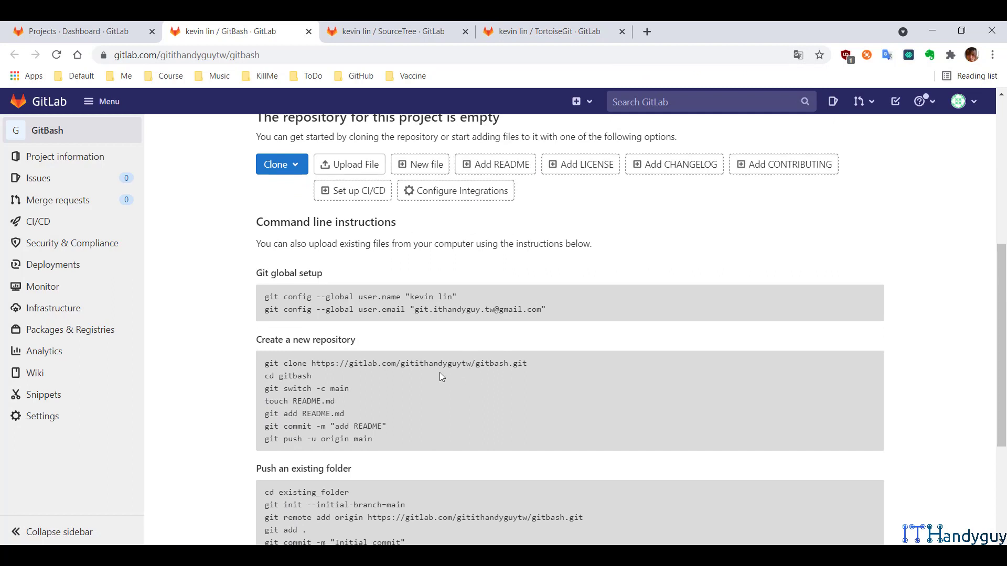
drag(314, 364, 527, 359)
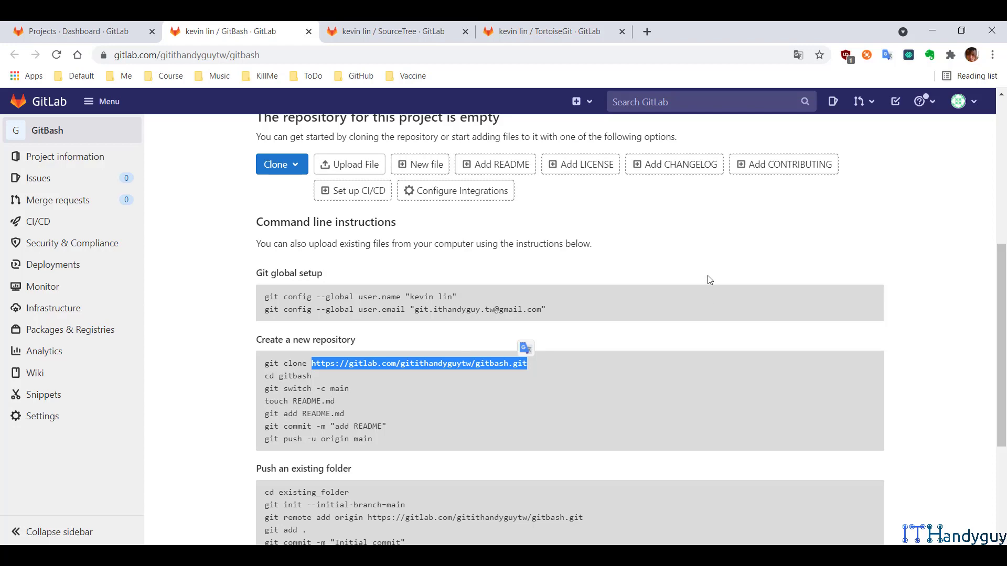
scroll(707, 294, up, 3)
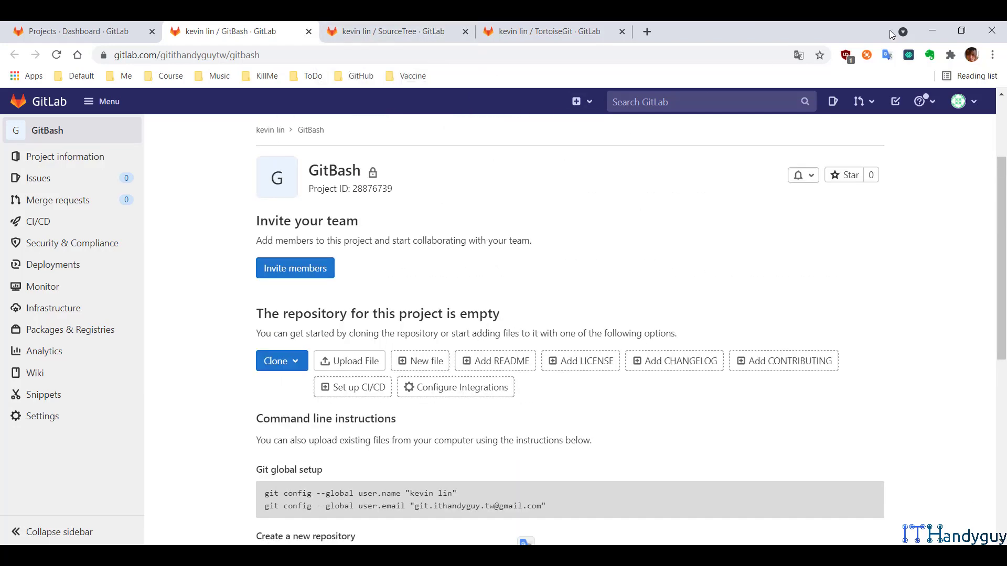
Step: Review the GitBash project's command line instructions and its clone options for SSH and HTTPS
scroll(461, 184, down, 3)
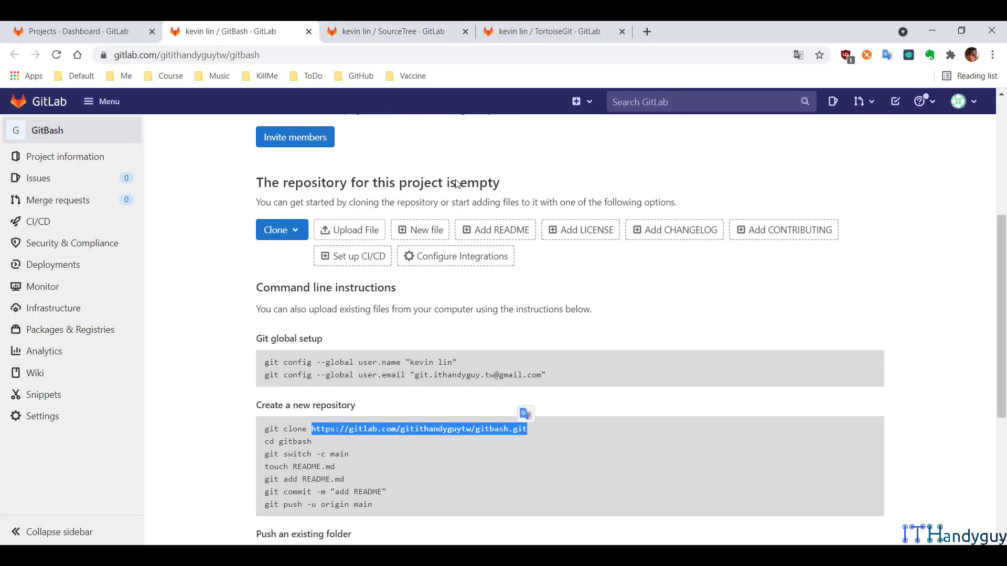
scroll(475, 180, up, 3)
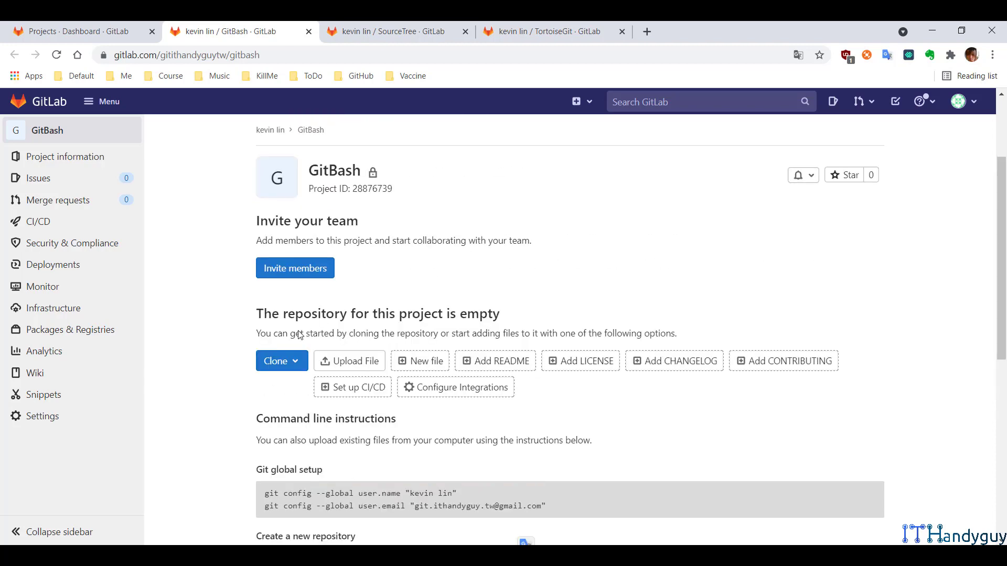
click(289, 369)
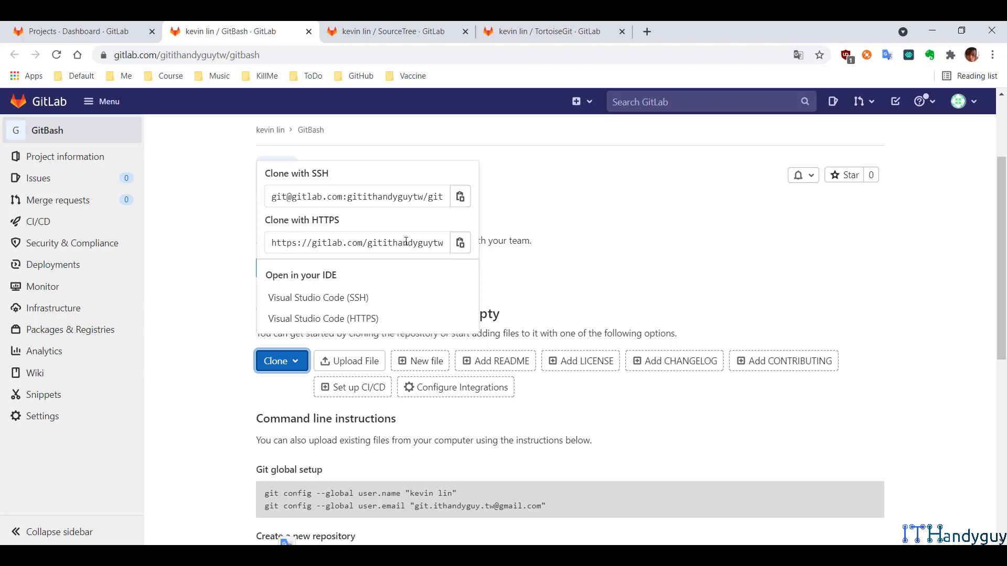
click(605, 235)
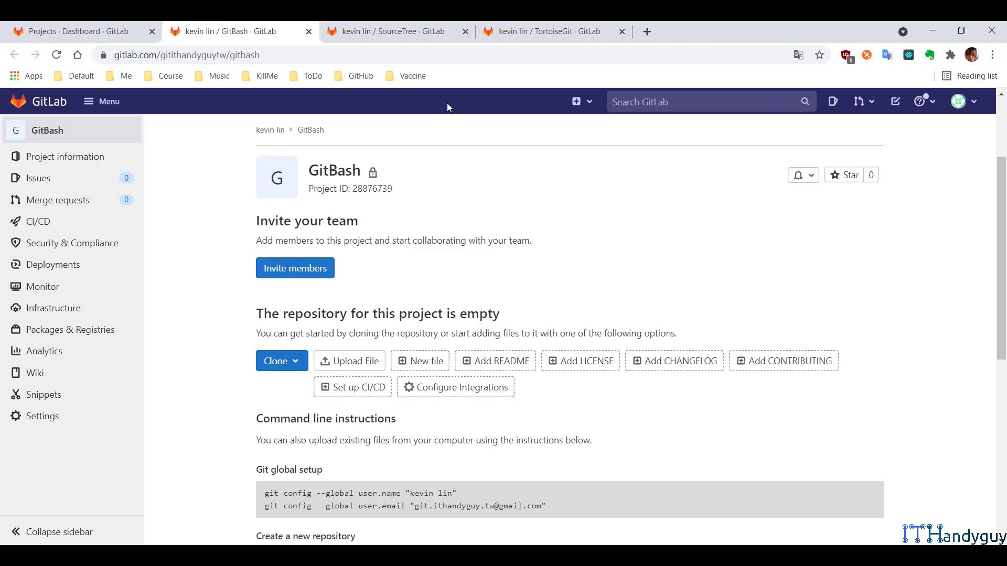
Step: Close the GitBash, SourceTree and TortoiseGit project tabs and read the notes on deleting a BitBucket remote repository beside the browser
key(super+Right)
scroll(356, 330, down, 4)
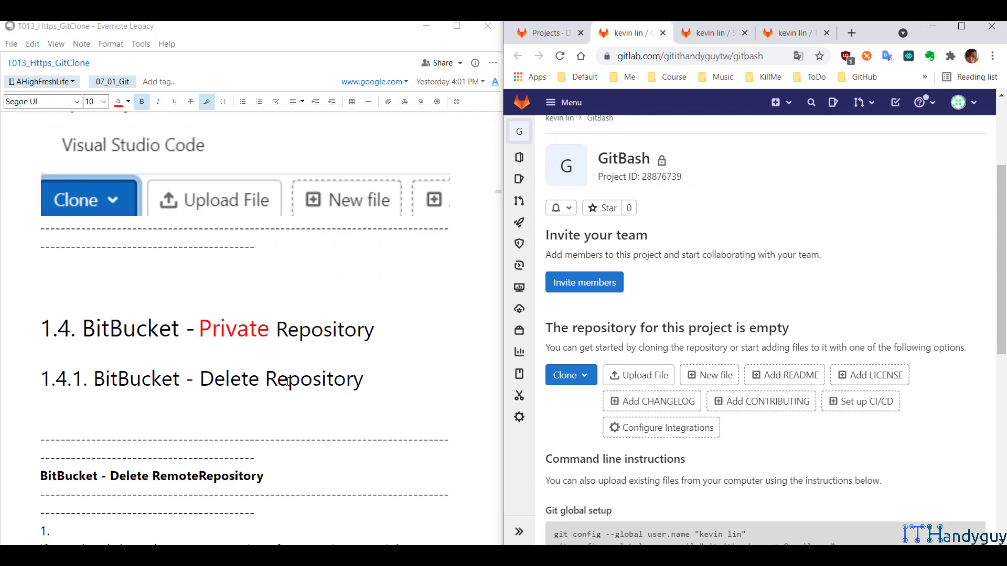
click(663, 32)
click(663, 32)
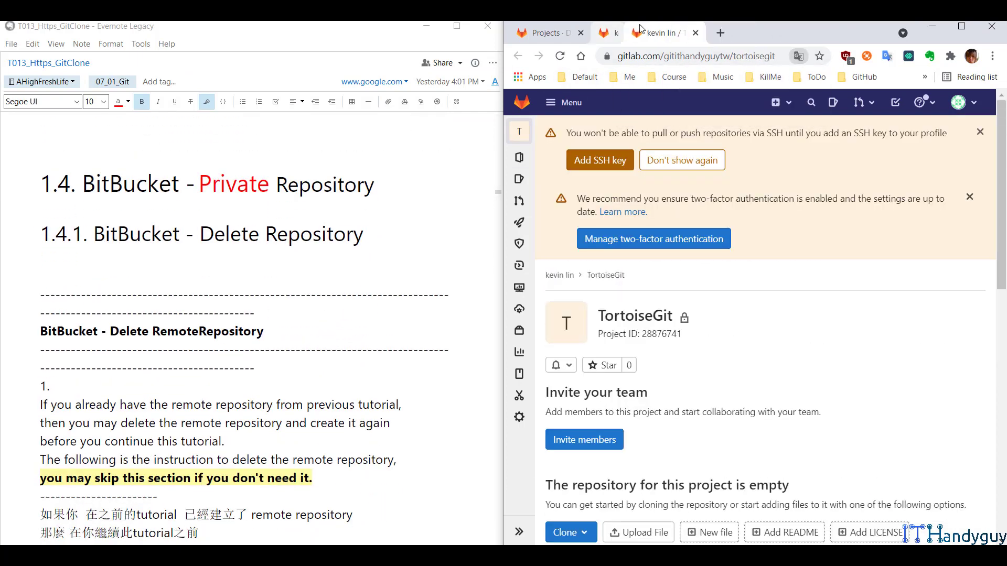
click(662, 33)
scroll(310, 299, down, 1)
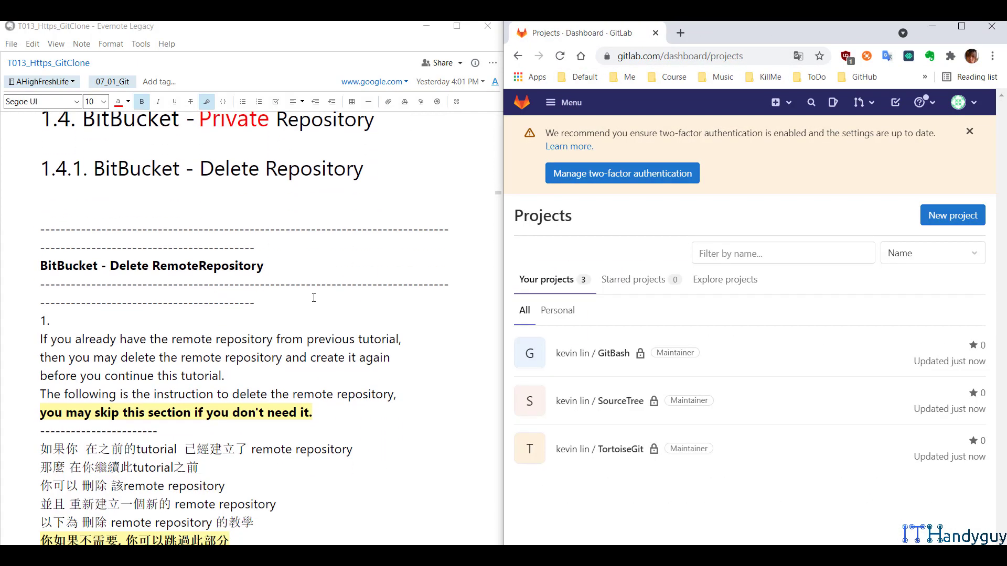
scroll(314, 298, down, 2)
scroll(312, 301, down, 1)
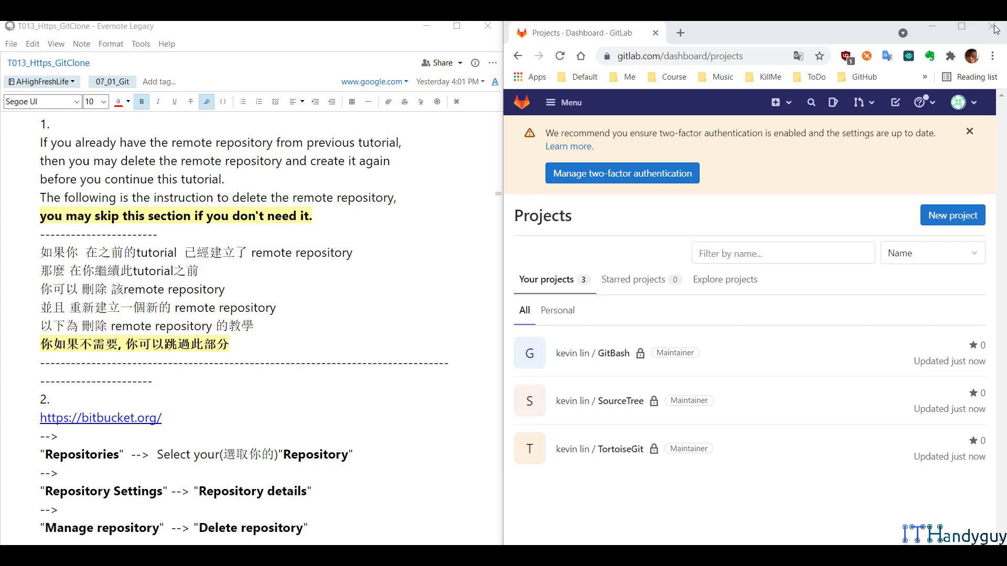
click(757, 62)
text(https://bitbucket.org/)
key(Return)
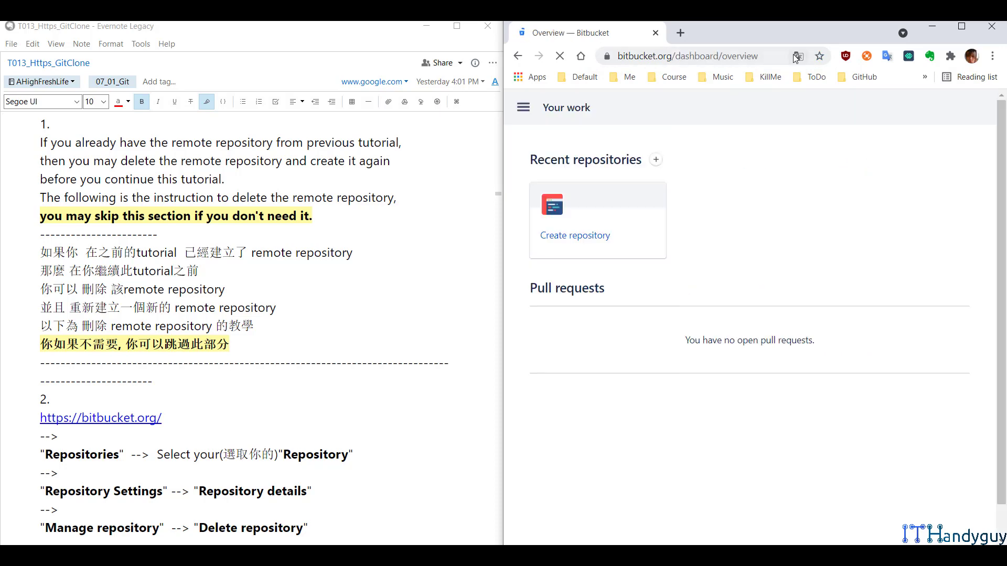
click(961, 27)
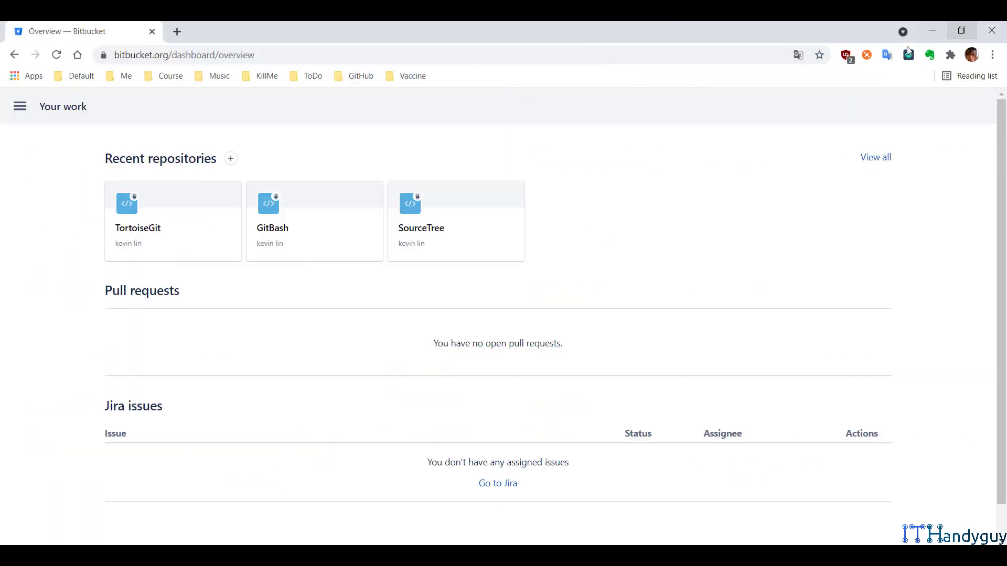
drag(166, 55, 435, 46)
key(BackSpace)
key(Return)
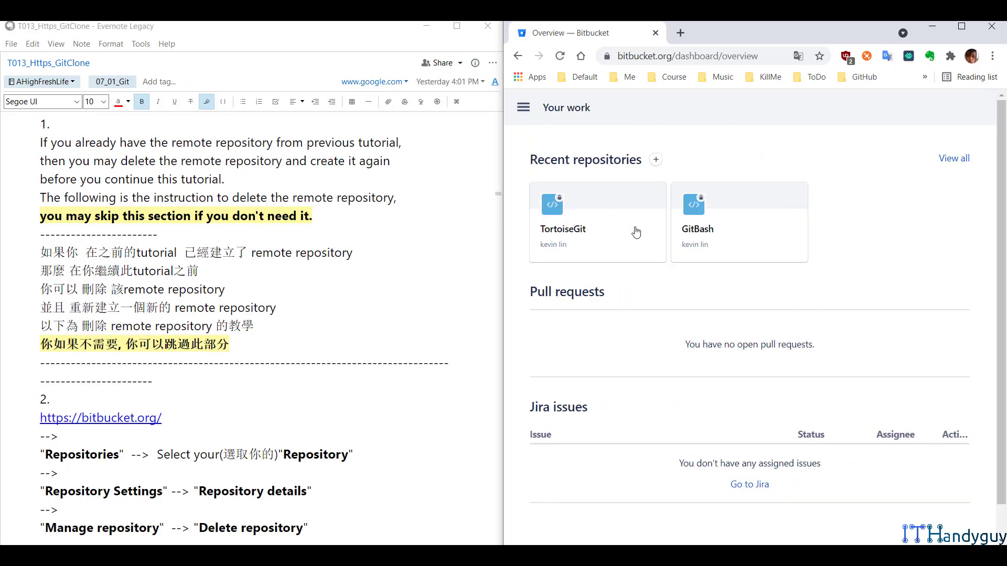
Step: Check the illustrated deletion notes and open the TortoiseGit, GitBash and SourceTree repositories in separate tabs
scroll(273, 255, down, 6)
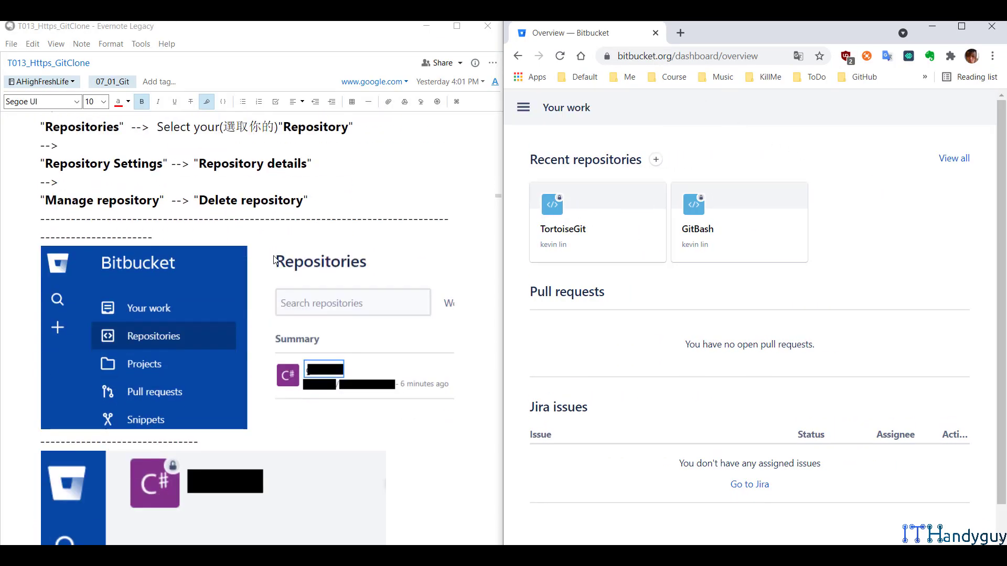
click(961, 26)
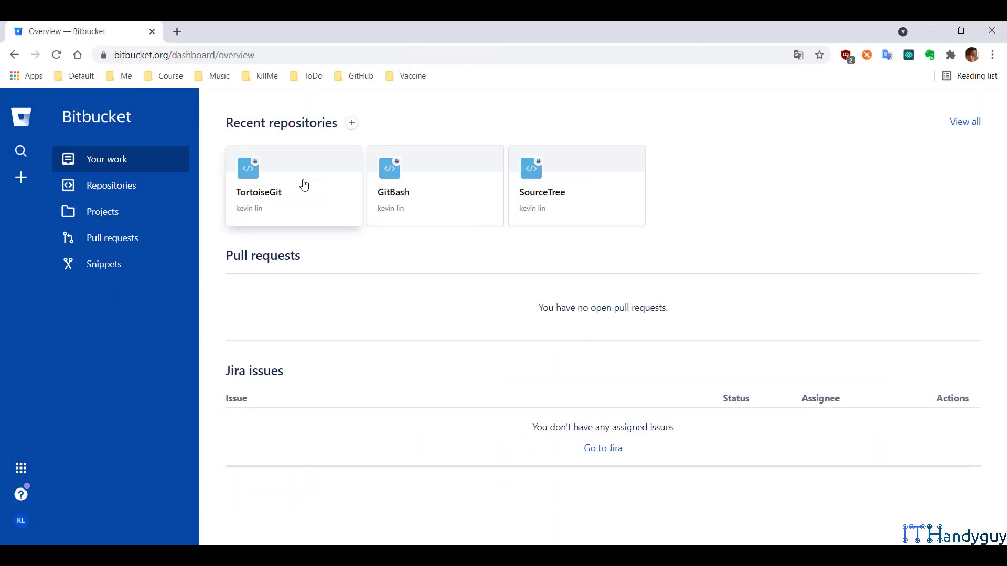
middle_click(280, 195)
middle_click(417, 193)
middle_click(568, 187)
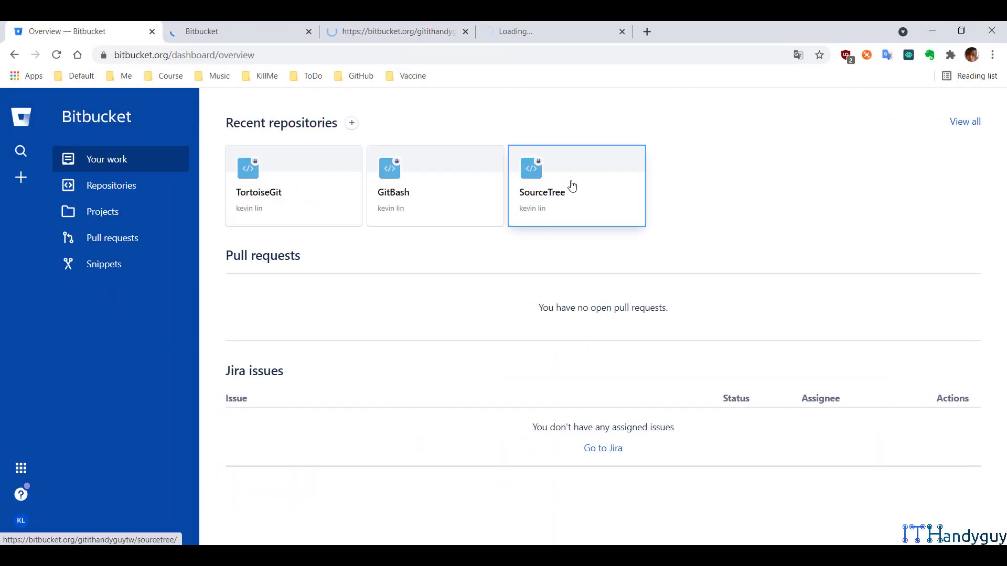
Step: Place the browser beside the notes, read the Repository settings and Delete repository illustrations, and maximize the browser again
key(super+Down)
scroll(276, 265, down, 10)
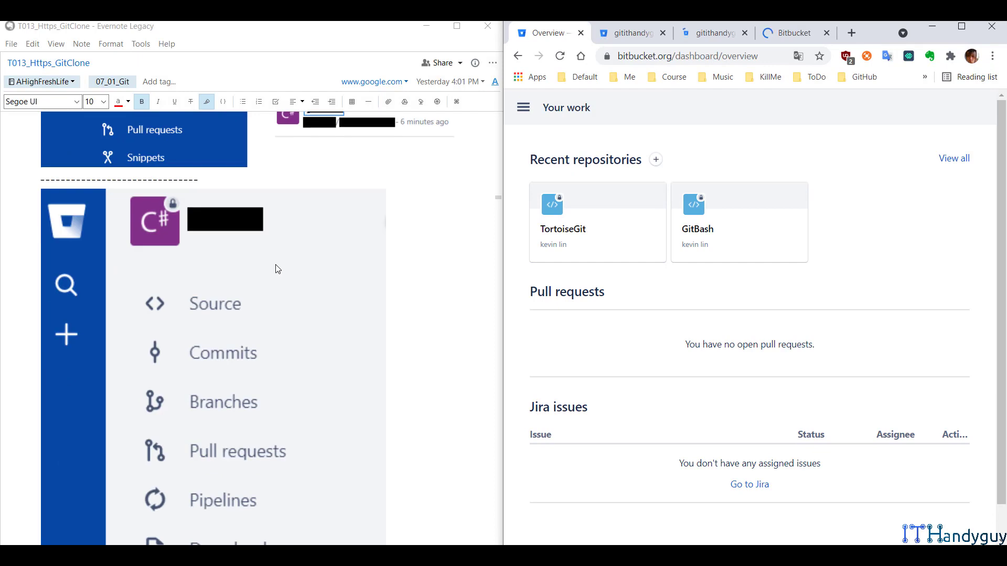
scroll(277, 266, down, 4)
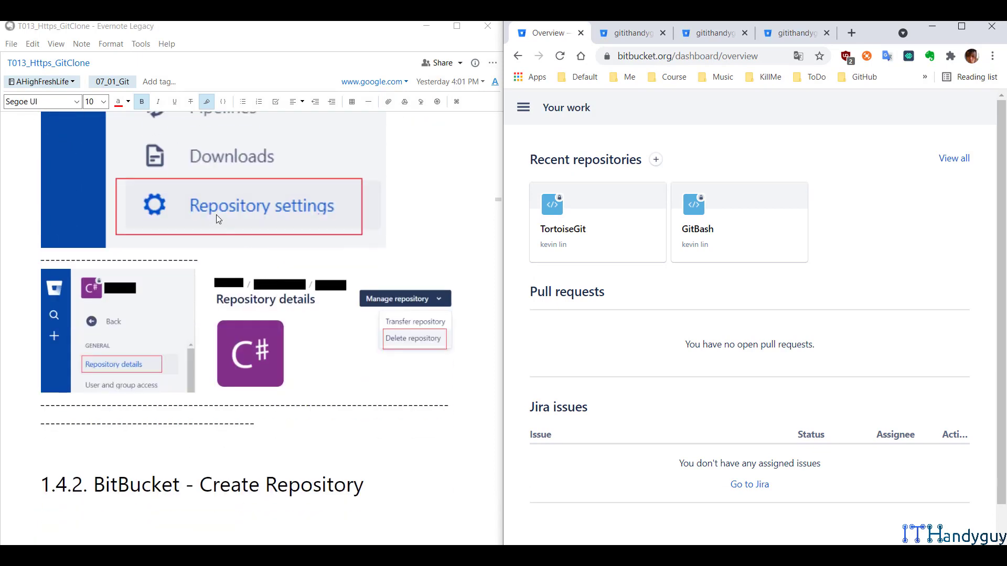
scroll(247, 325, down, 1)
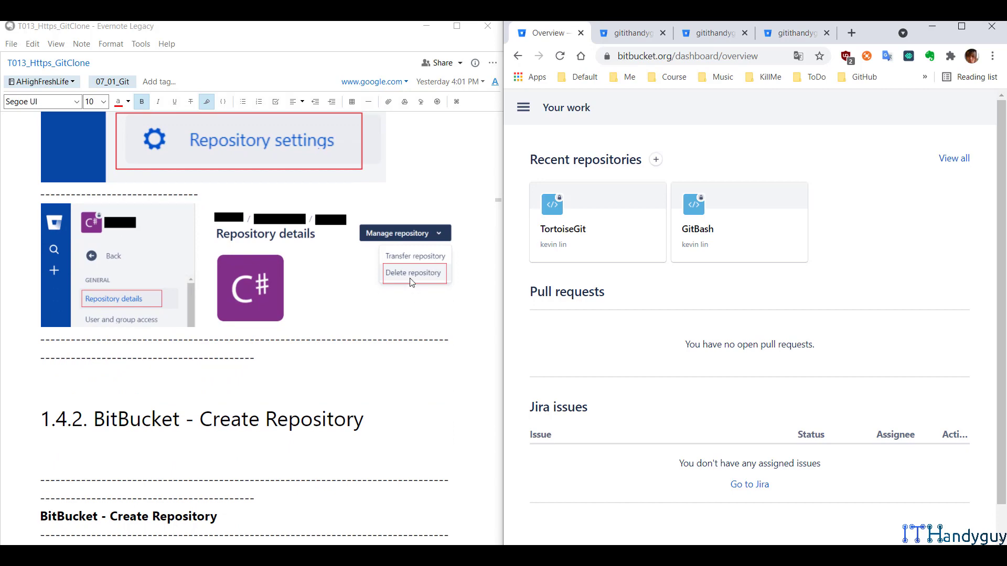
click(961, 26)
Step: Open the repository settings of TortoiseGit, GitBash and SourceTree in their respective tabs
click(231, 30)
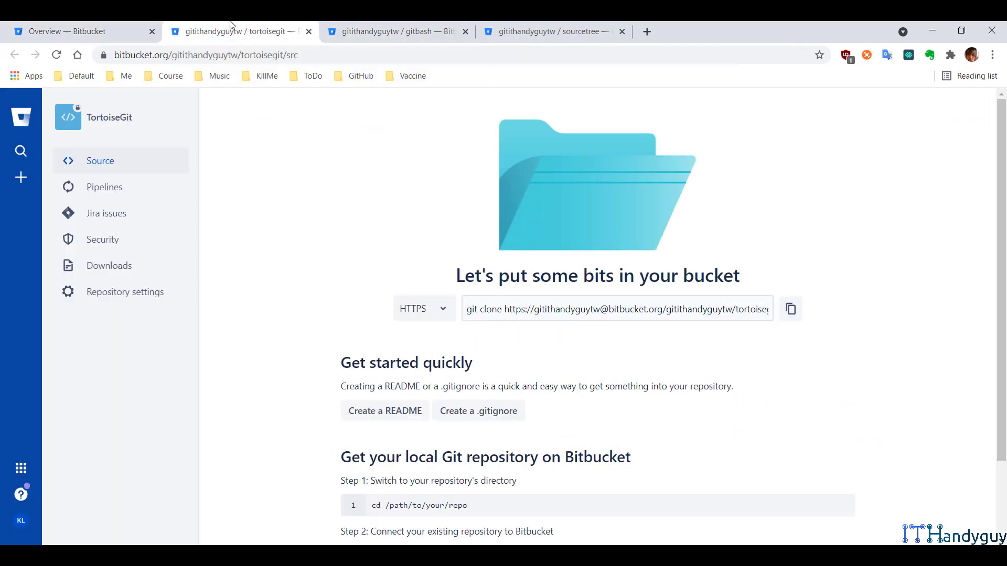
click(153, 292)
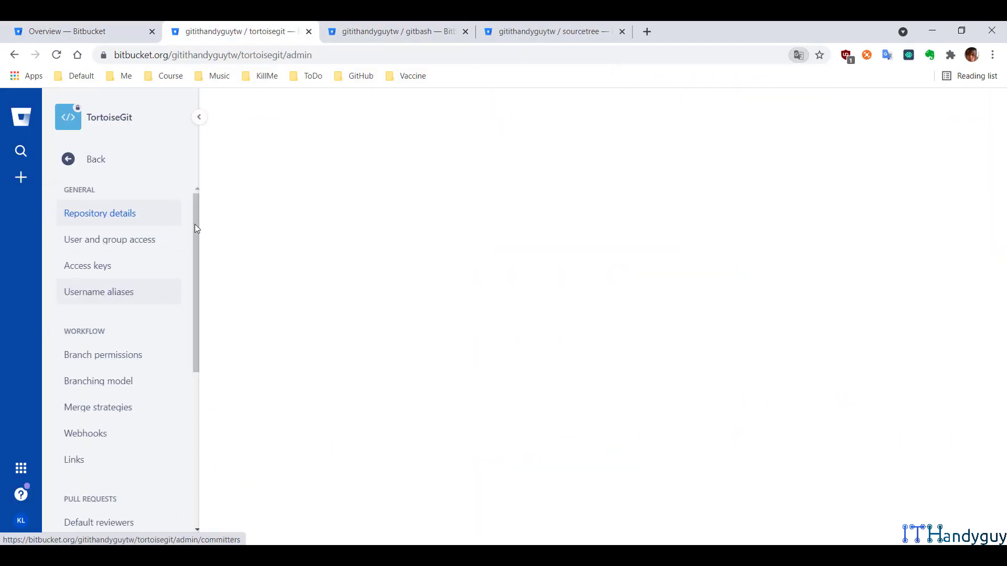
click(370, 29)
click(135, 292)
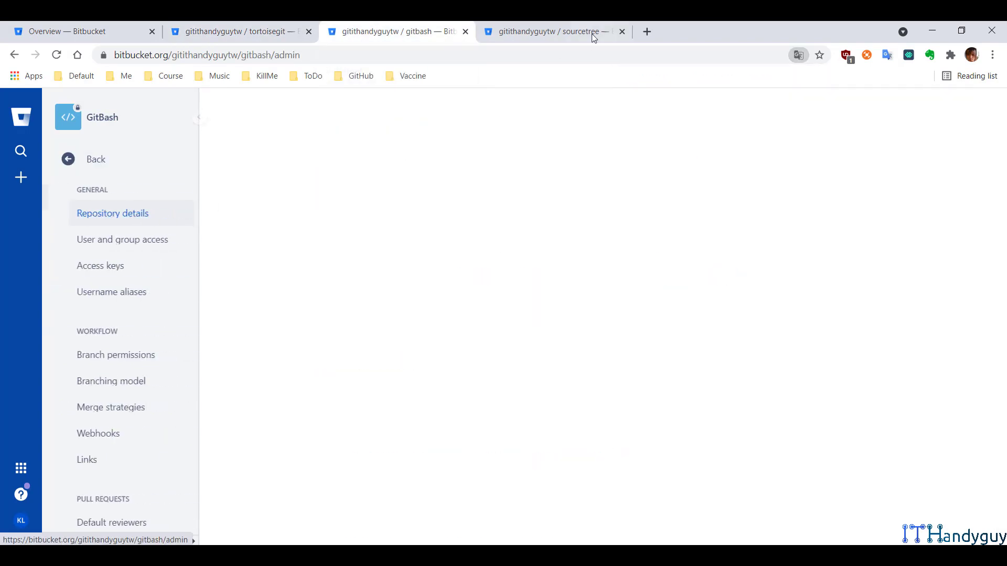
click(594, 37)
click(144, 292)
Step: Start deleting the TortoiseGit repository from its repository details page, leaving the confirmation dialog open
click(252, 27)
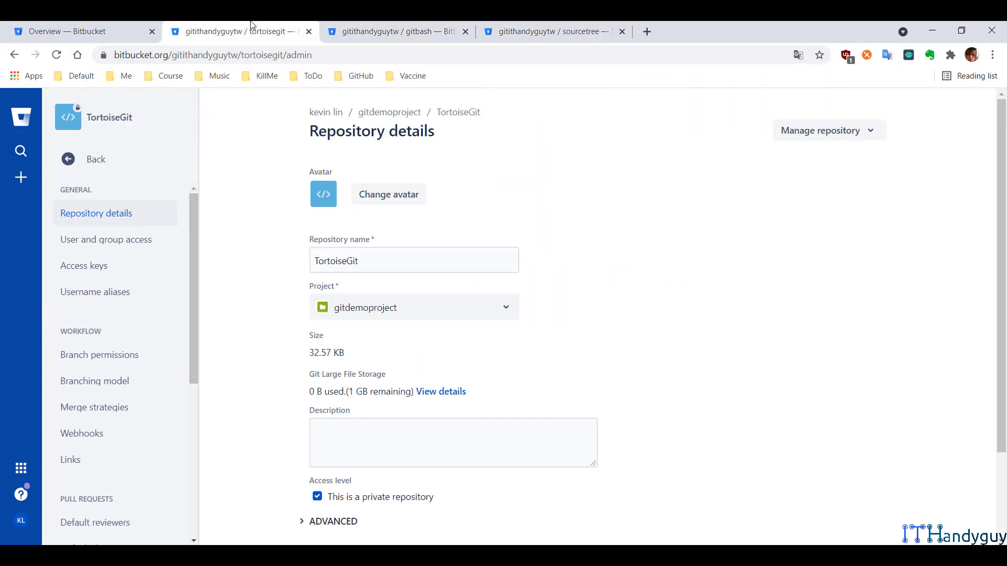
click(834, 132)
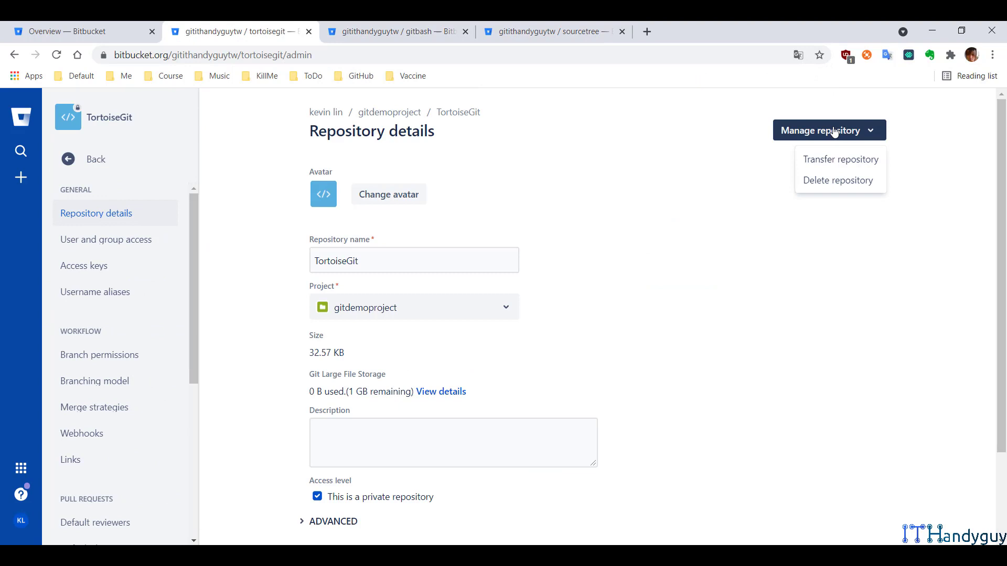
click(844, 179)
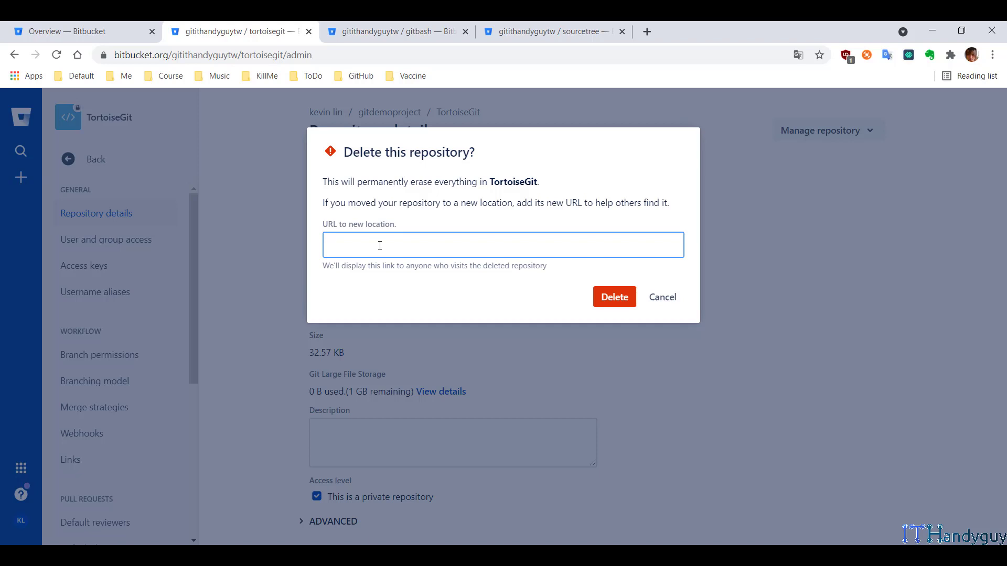
Step: Open TortoiseGit, GitBash and SourceTree again from the overview in separate tabs, show the new TortoiseGit page and dismiss the translation prompt
click(97, 27)
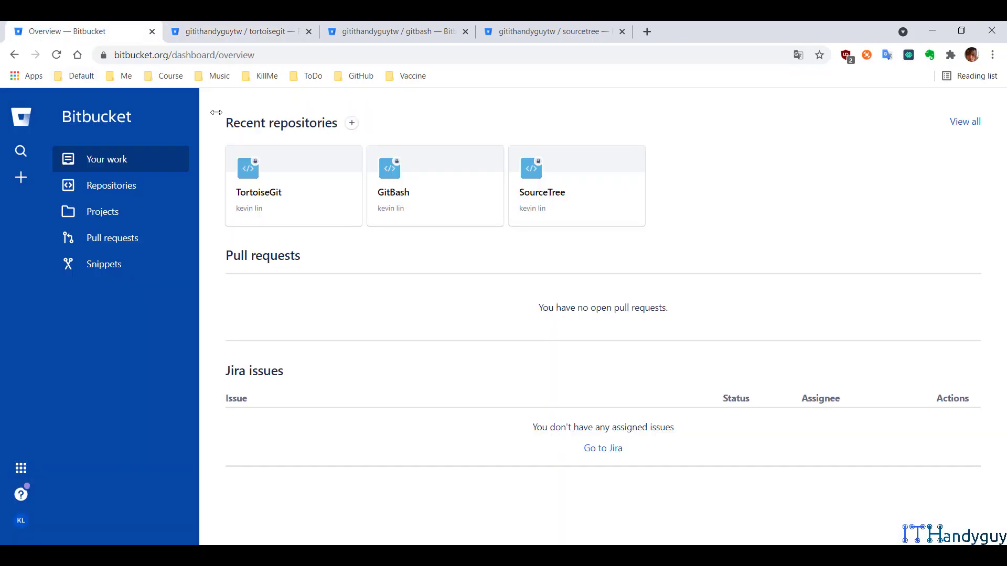
middle_click(290, 173)
middle_click(401, 192)
middle_click(521, 197)
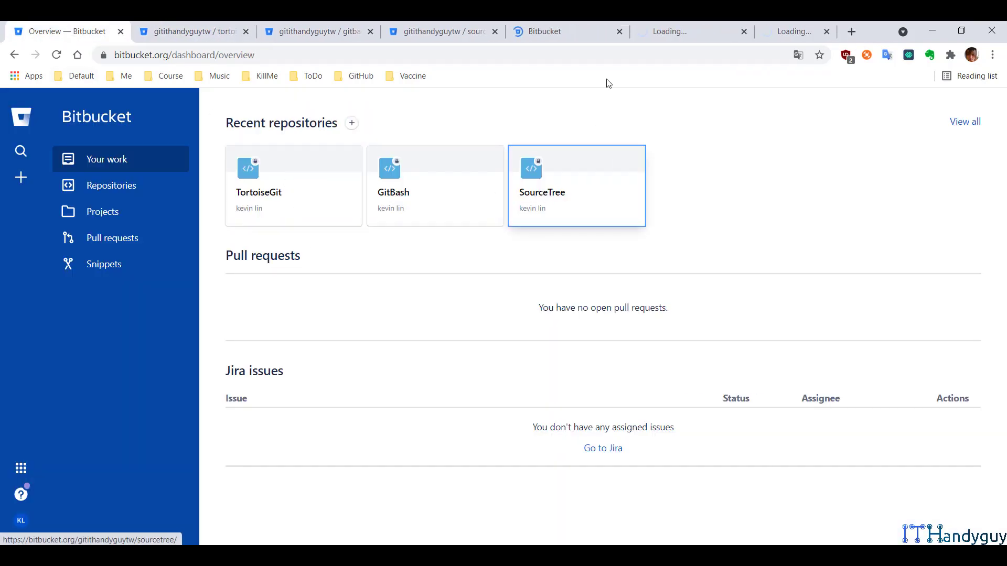
click(520, 29)
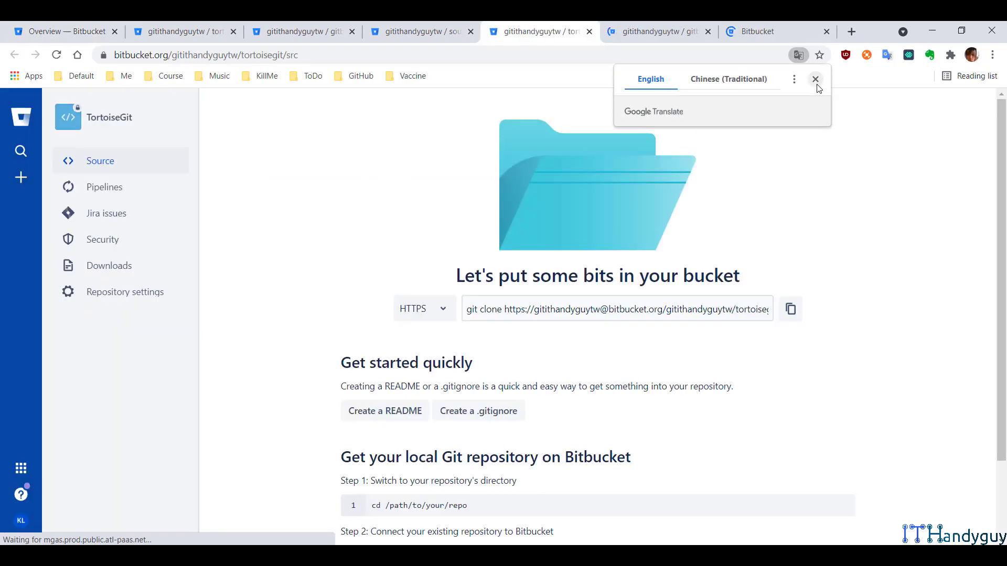
click(815, 79)
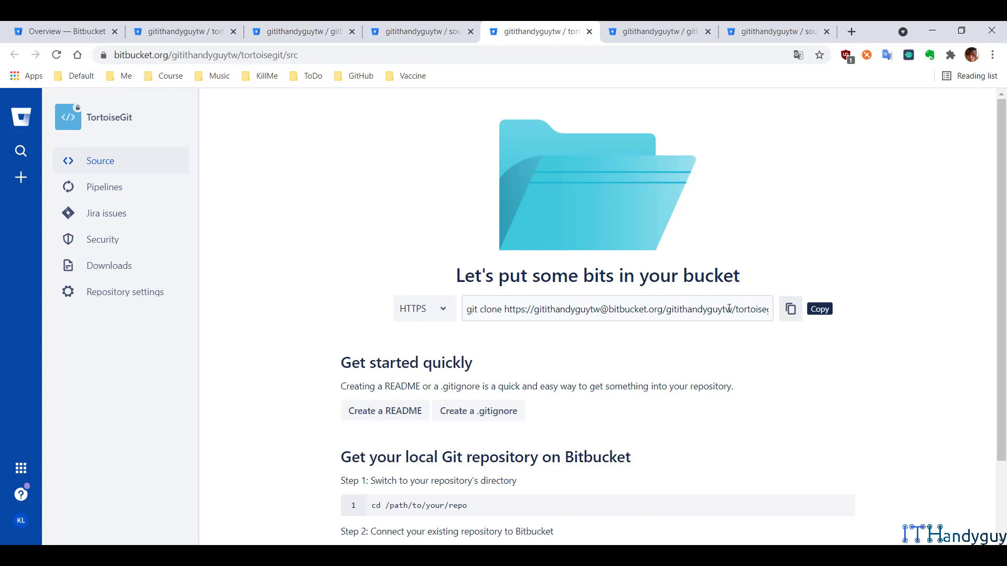
Step: Copy TortoiseGit's HTTPS git clone command and paste it into a new Notepad document
click(538, 308)
drag(538, 308, 637, 300)
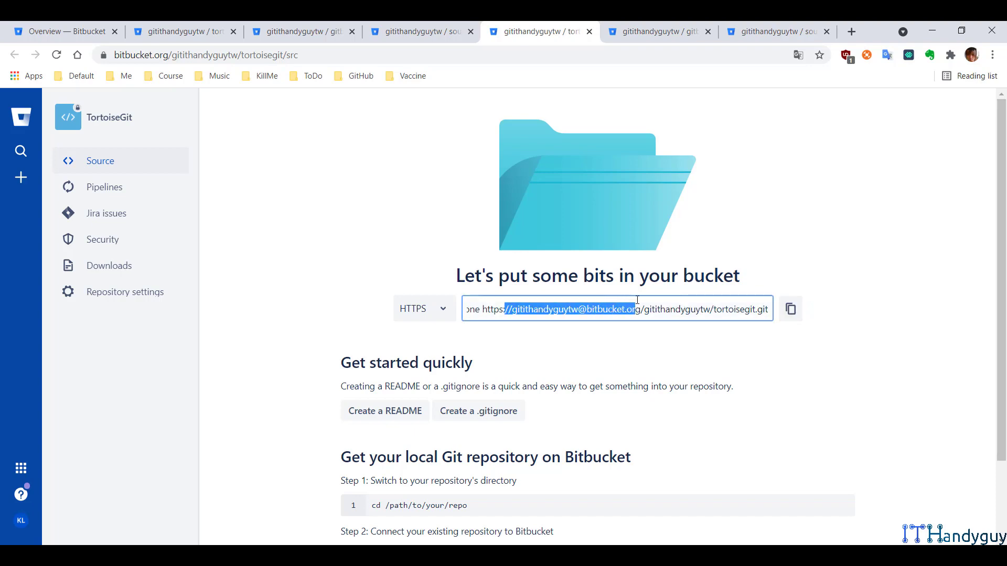
click(483, 310)
click(789, 309)
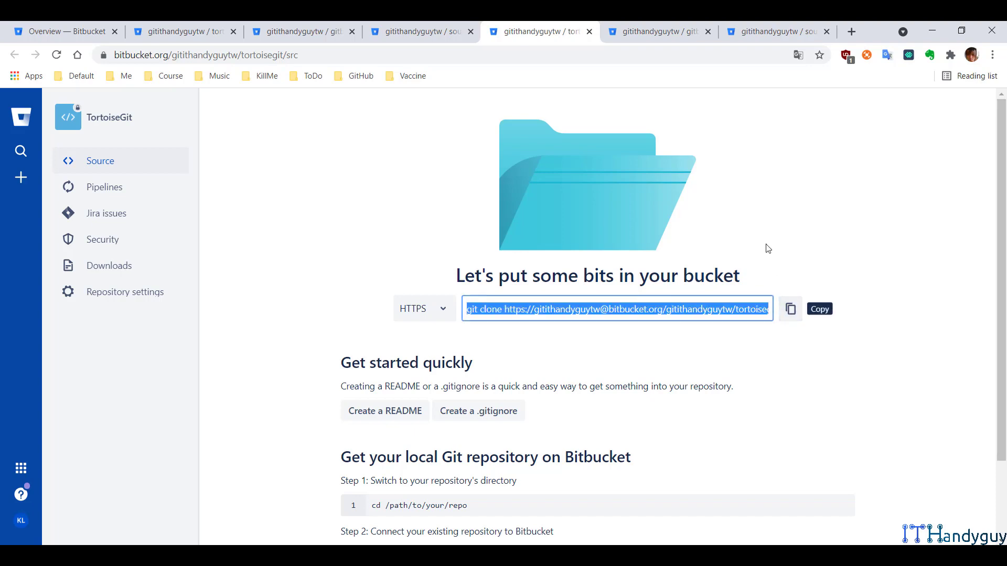
key(super)
click(483, 444)
key(ctrl+v)
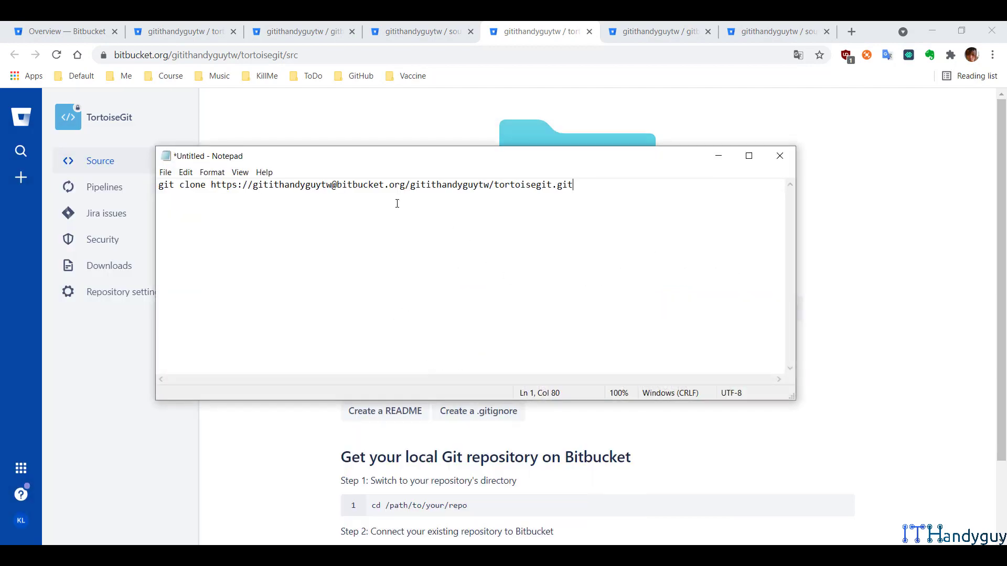
Step: Copy only the HTTPS address from the clone command, enter it as TortoiseGit's URL to new location and delete the repository
drag(214, 185, 577, 187)
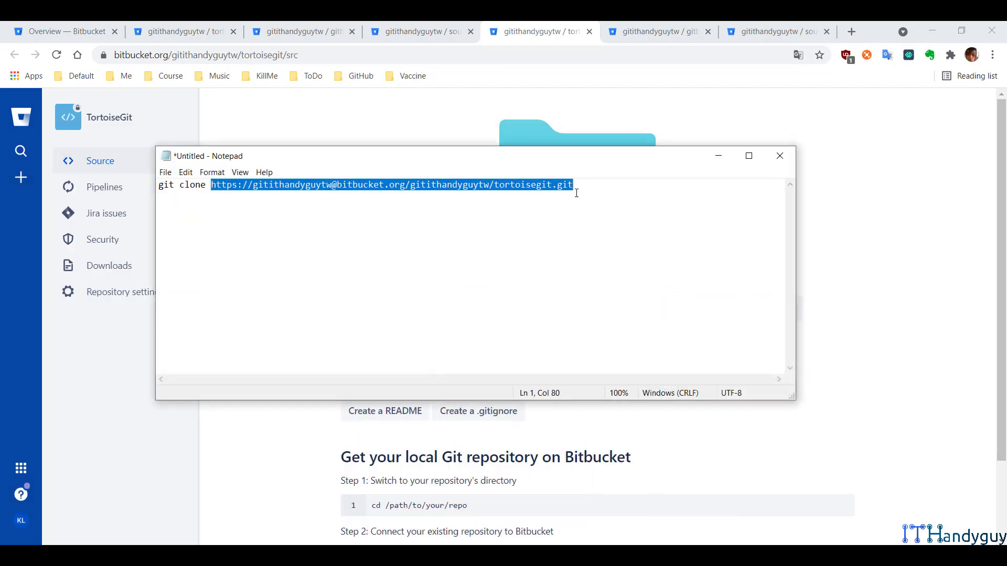
click(727, 162)
click(66, 30)
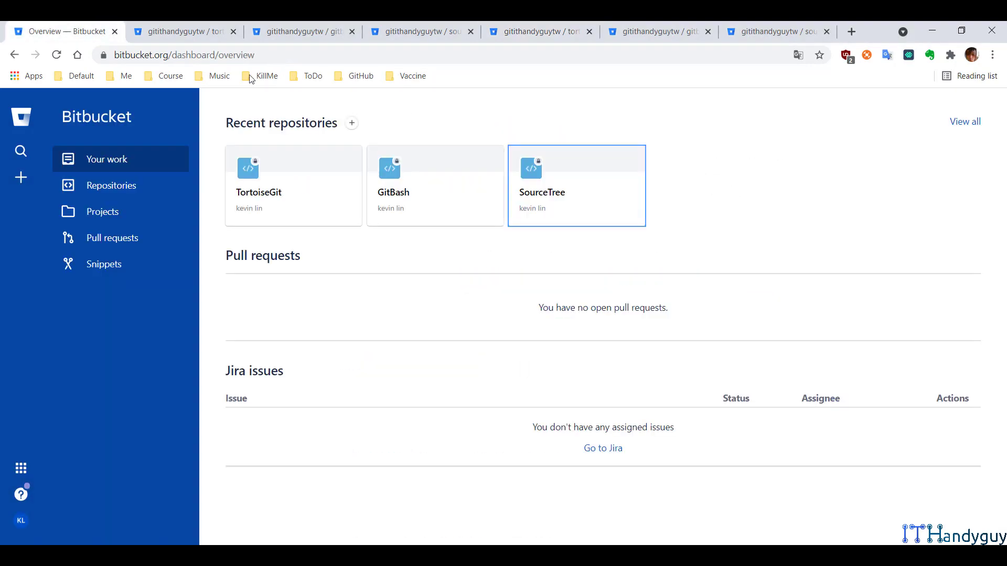
click(178, 31)
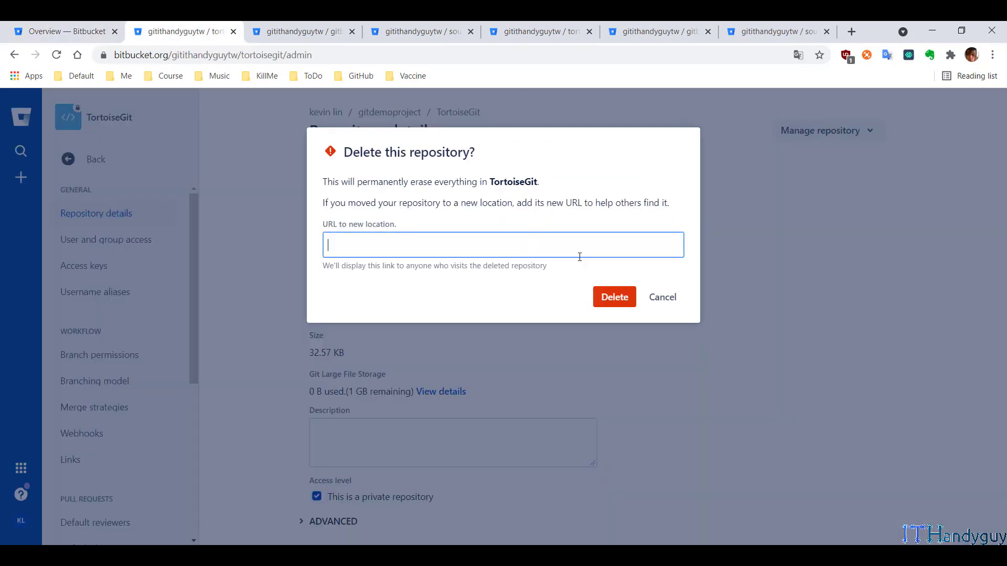
key(ctrl+v)
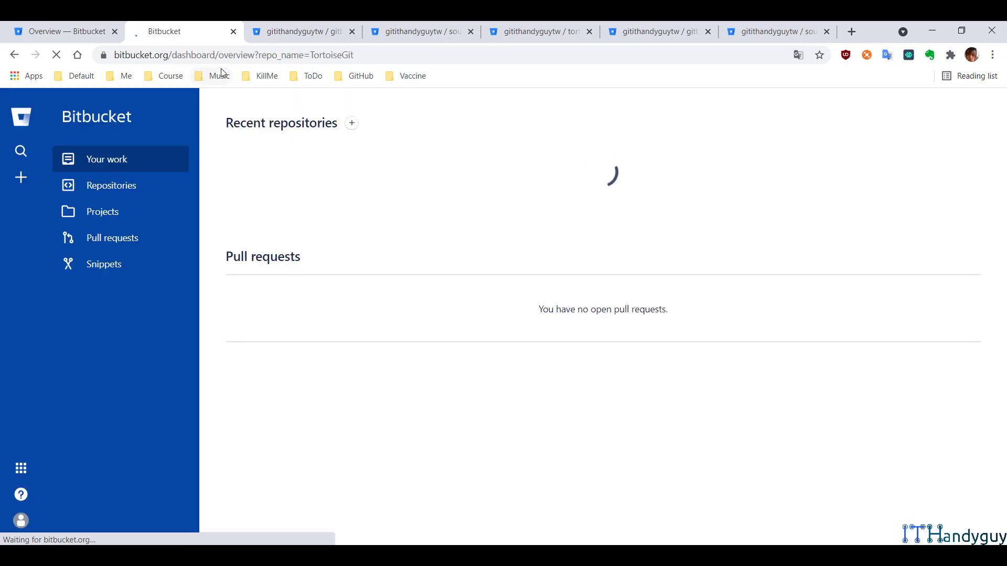
Step: Close the three tabs used for the repository settings, keeping the overview and the newly opened repository tabs
middle_click(182, 25)
middle_click(180, 31)
middle_click(180, 31)
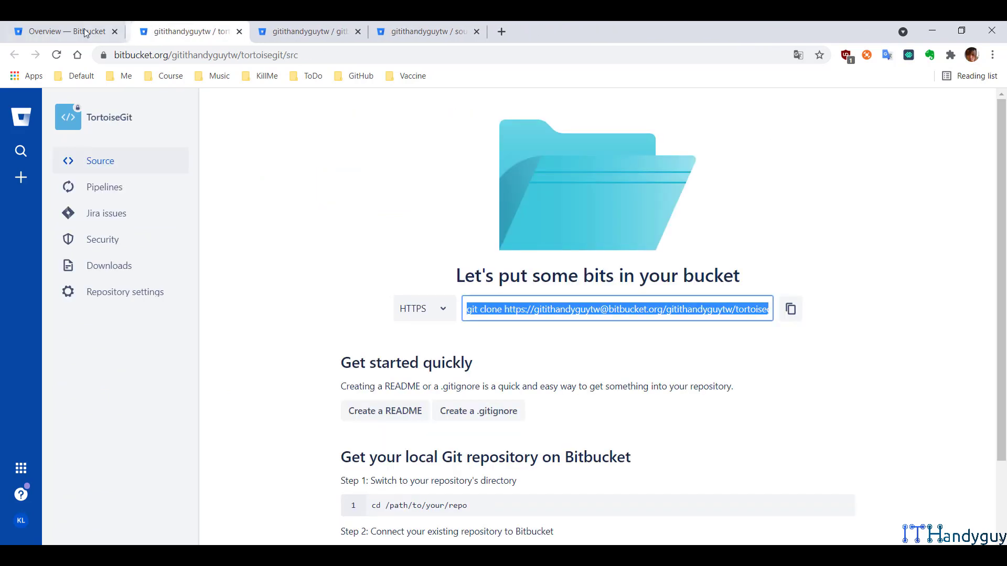
Step: Refresh the overview, open SourceTree and GitBash in separate tabs, move both tabs directly after the overview and show SourceTree
click(74, 31)
key(F5)
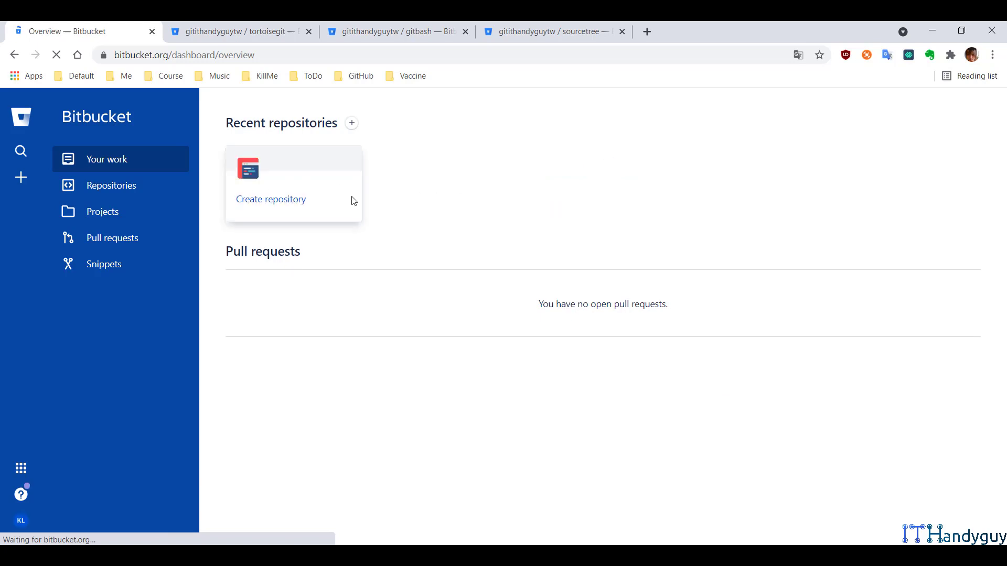
middle_click(292, 189)
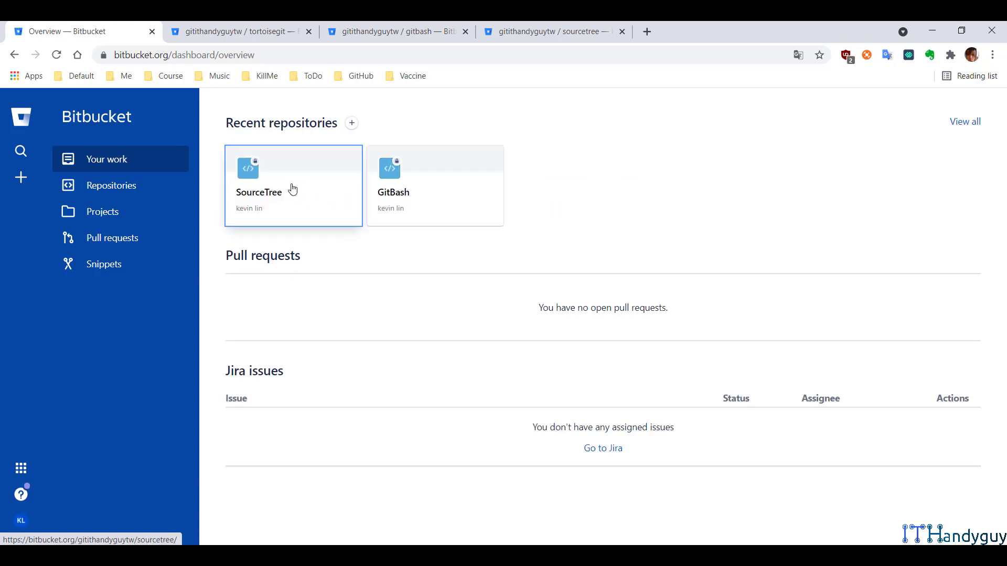
middle_click(432, 180)
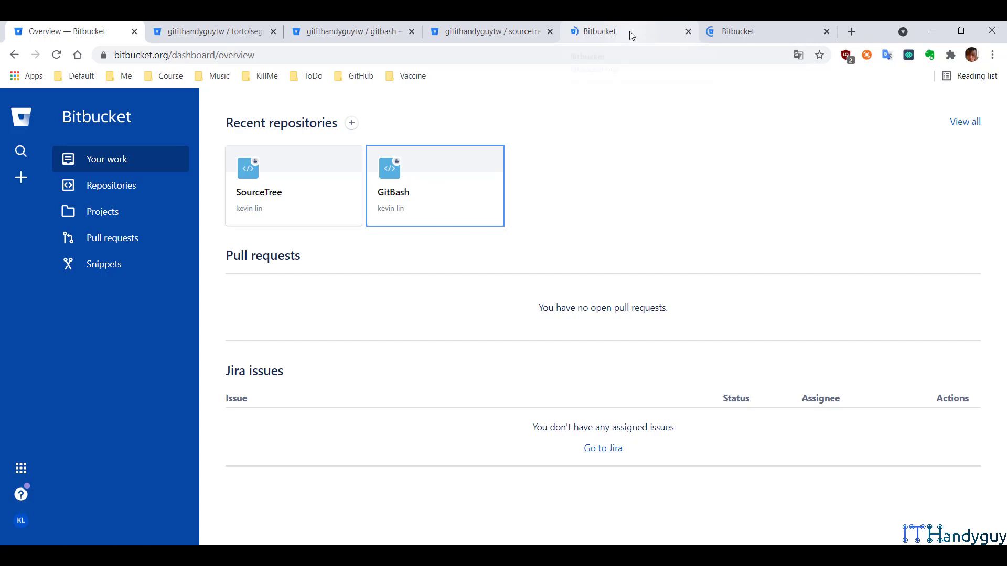
drag(629, 30, 221, 31)
drag(734, 33, 335, 32)
click(168, 31)
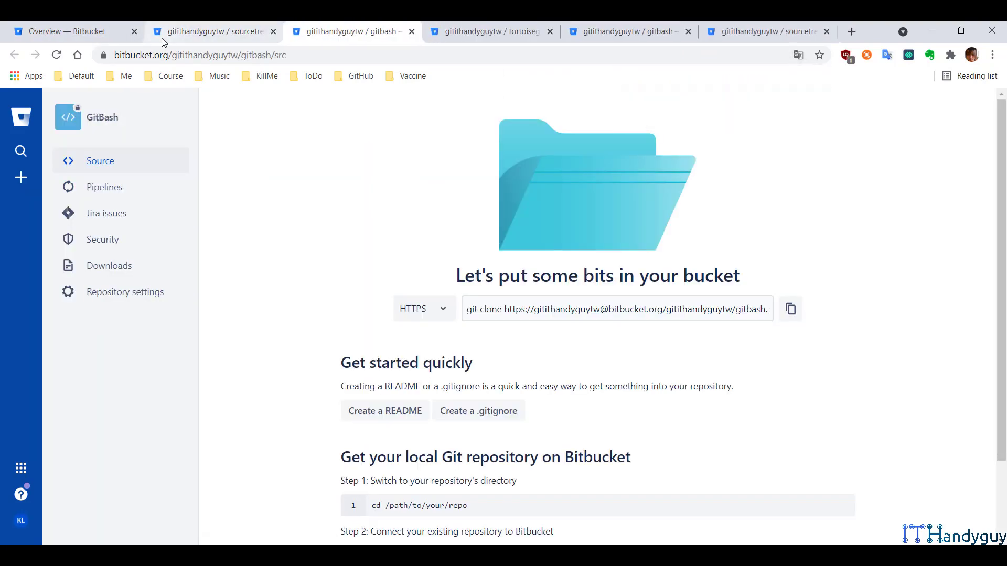
Step: Open the Delete repository dialog from the repository settings of both SourceTree and GitBash, each in its own tab
click(131, 294)
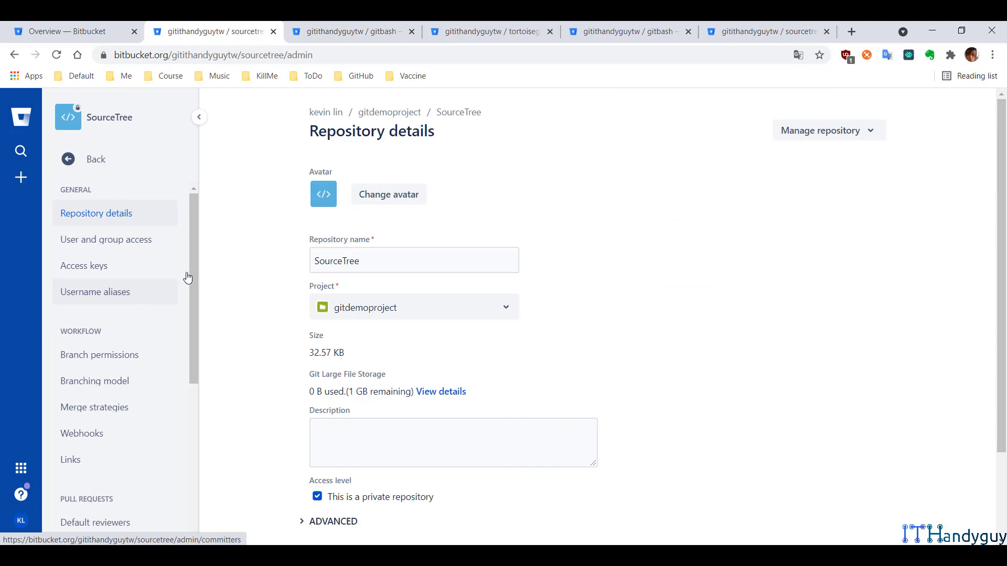
click(845, 133)
click(824, 181)
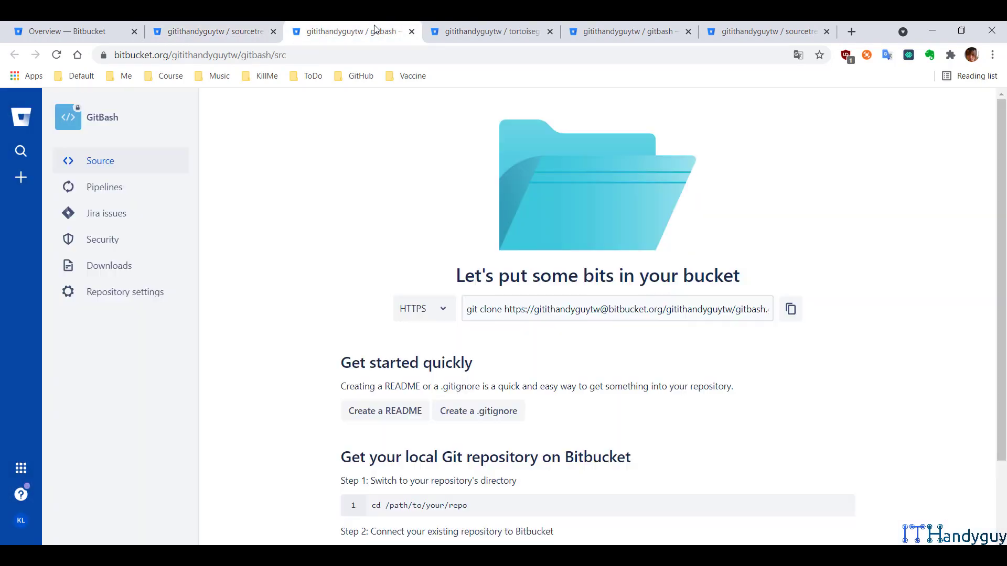
click(152, 292)
click(788, 141)
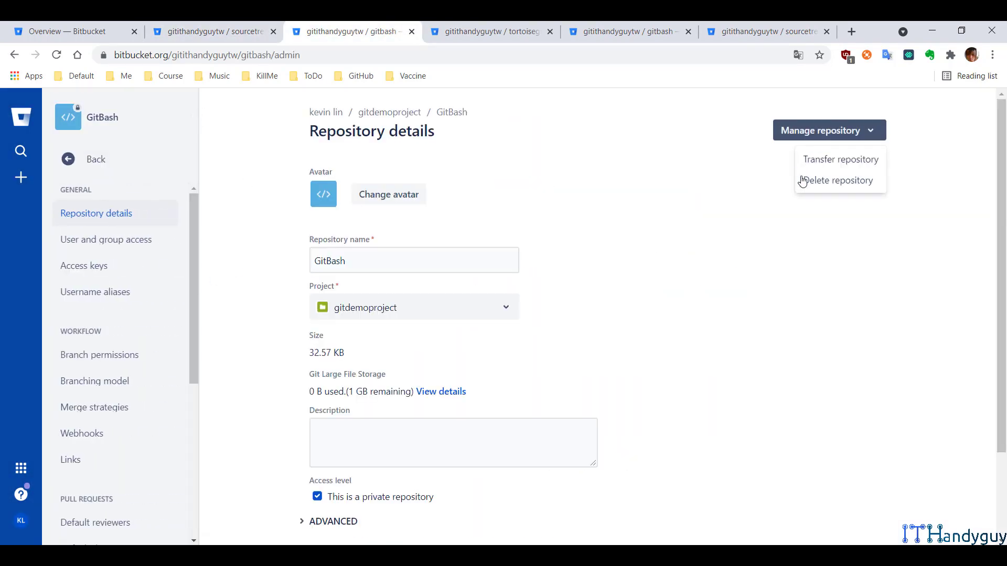
click(804, 184)
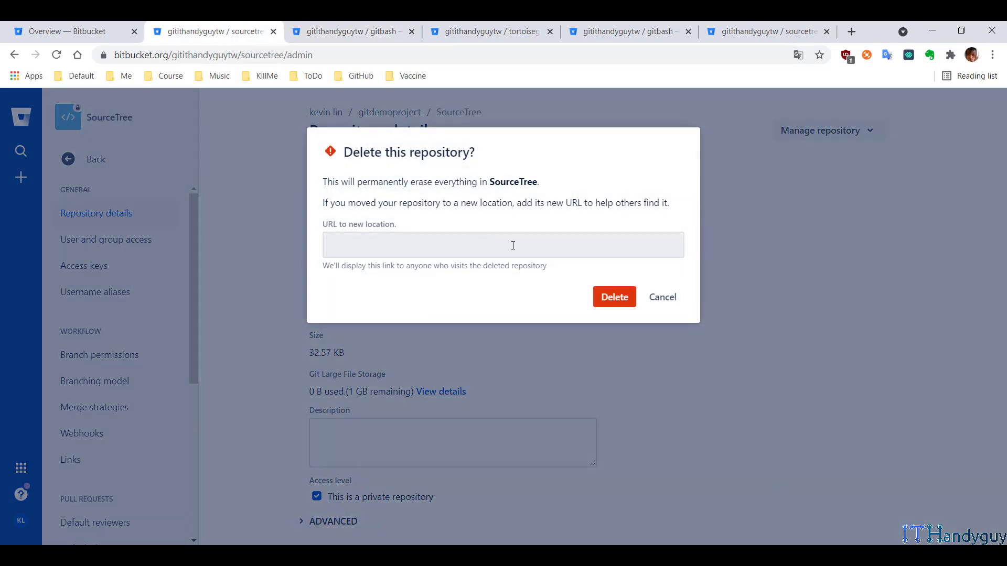
Step: Close the leftover TortoiseGit tab, dismiss the translation prompt and move the SourceTree source tab ahead of the GitBash one
click(521, 29)
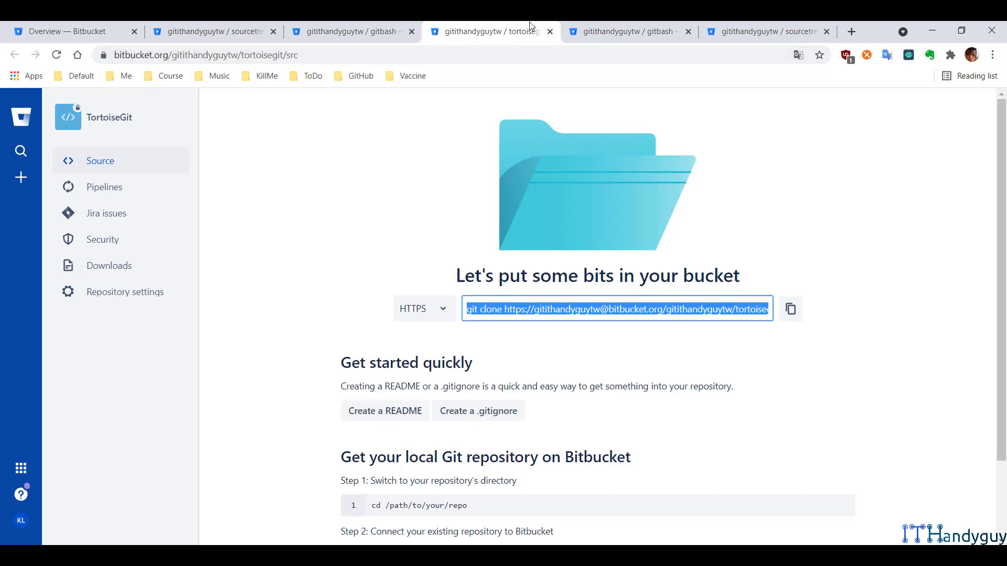
click(549, 32)
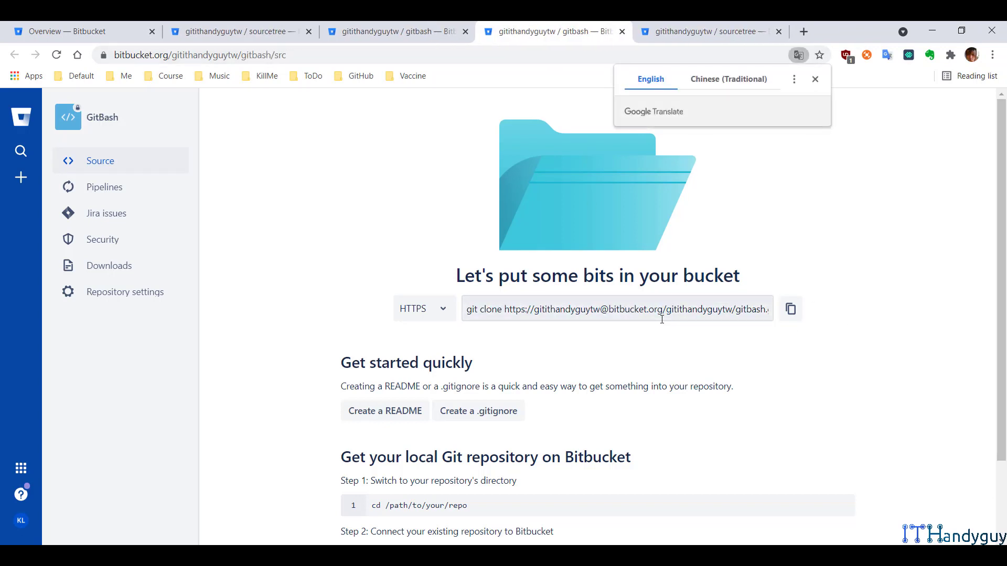
click(815, 79)
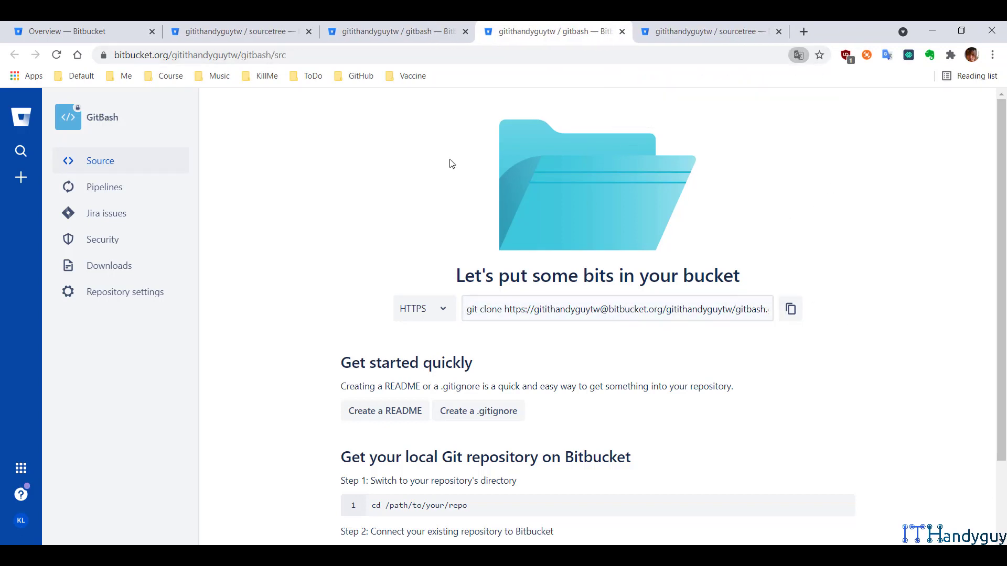
click(708, 32)
drag(708, 31, 555, 32)
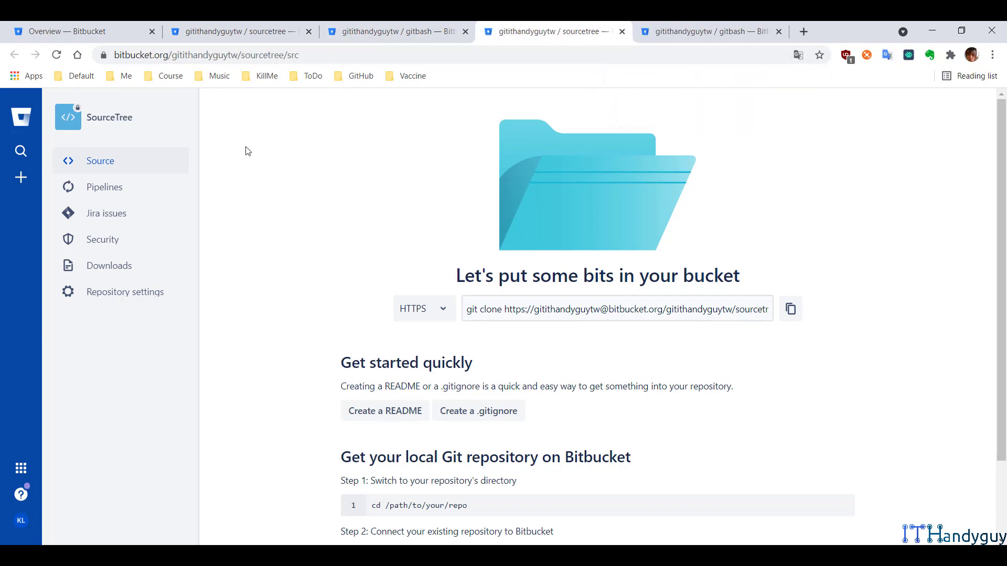
Step: Copy SourceTree's HTTPS git clone command and paste it into the open Notepad document
click(790, 310)
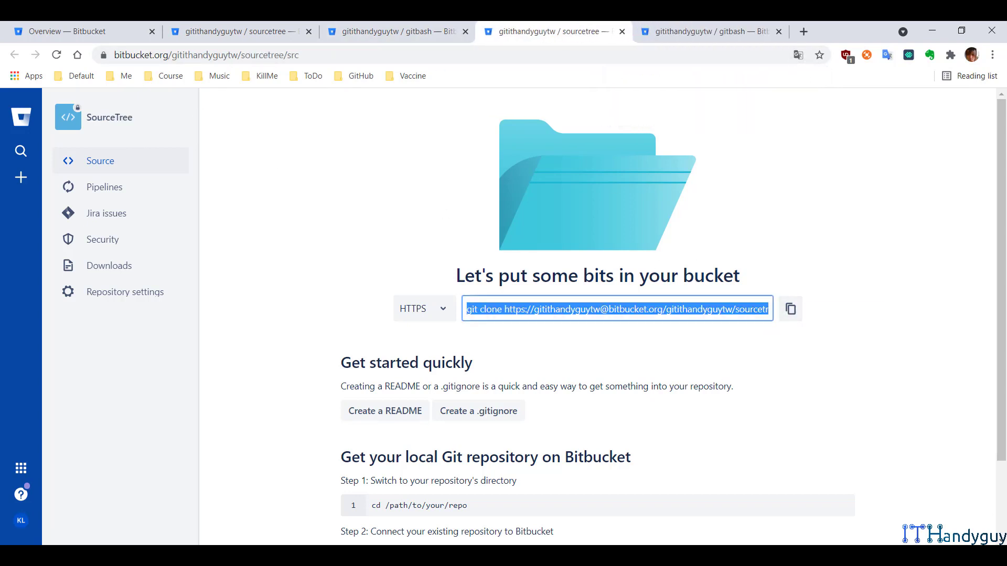
key(alt+Tab)
key(ctrl+v)
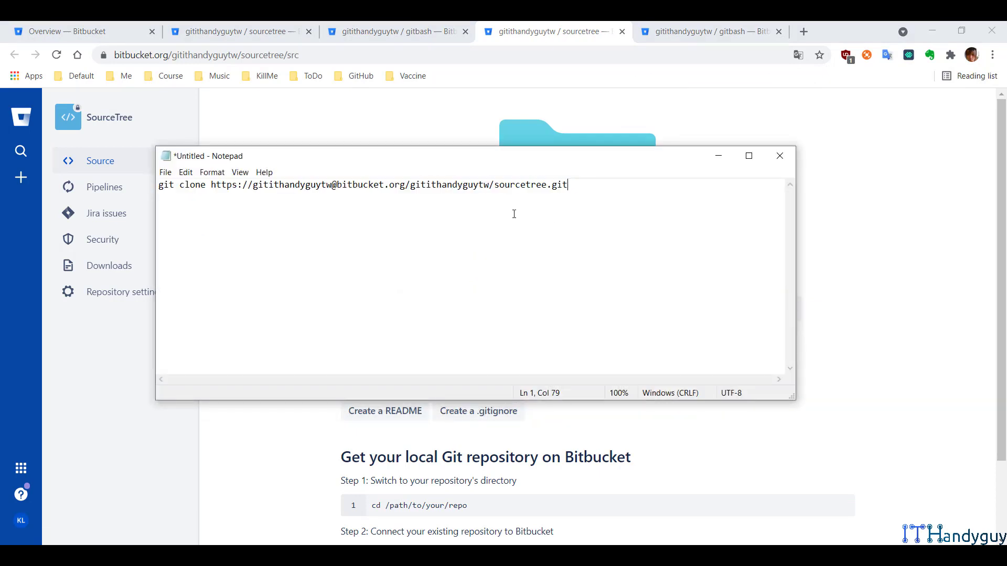
Step: Copy only the HTTPS address from the clone command, enter it as SourceTree's URL to new location and delete the repository
drag(212, 184, 570, 186)
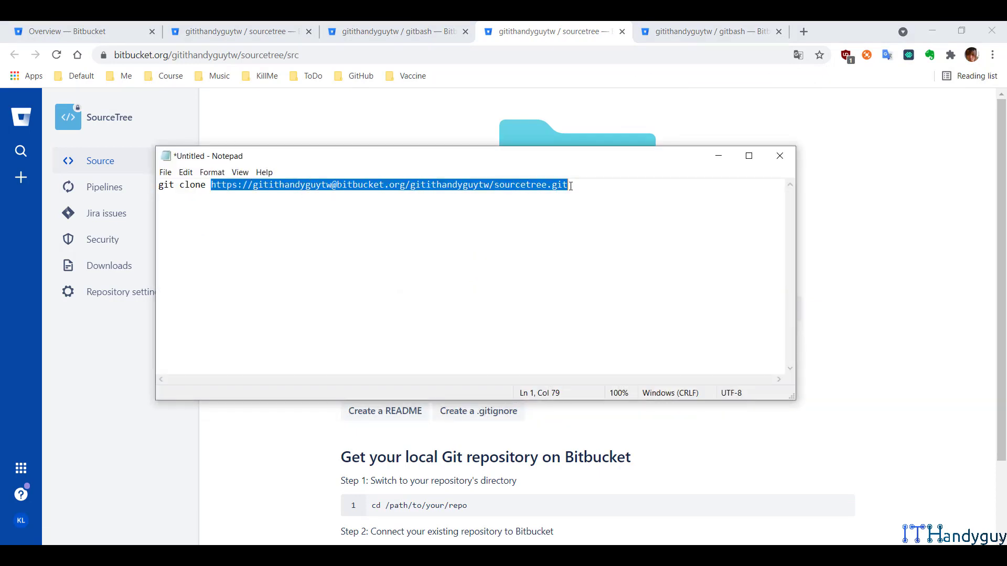
click(250, 28)
click(536, 235)
key(ctrl+v)
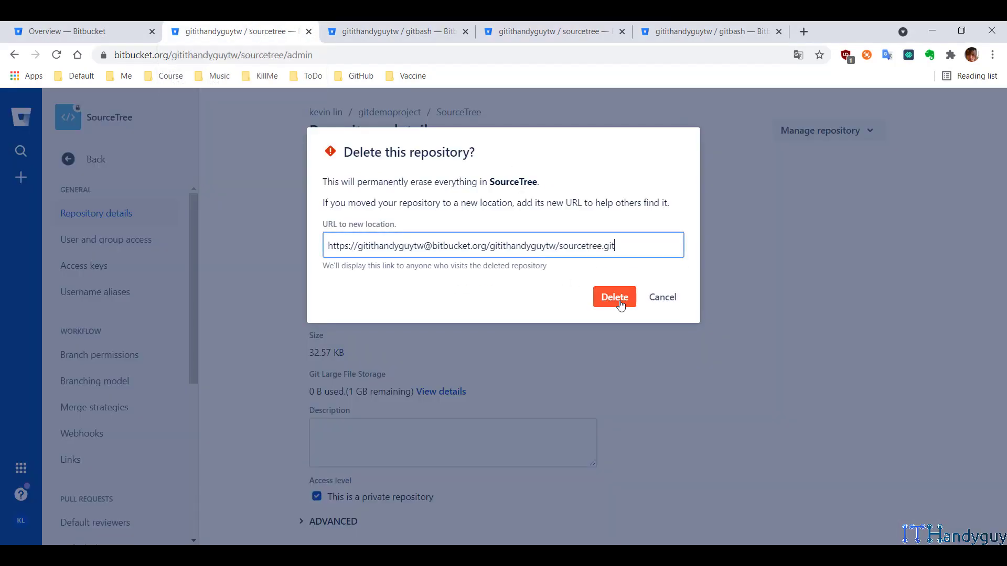
click(614, 298)
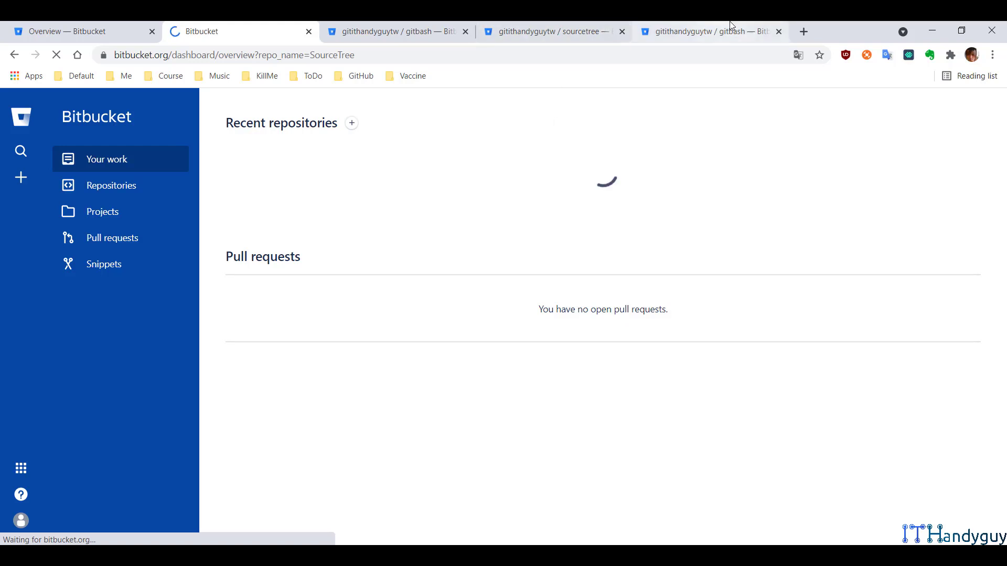
Step: Copy GitBash's HTTPS git clone command and replace the whole content of the Notepad document with it
click(621, 23)
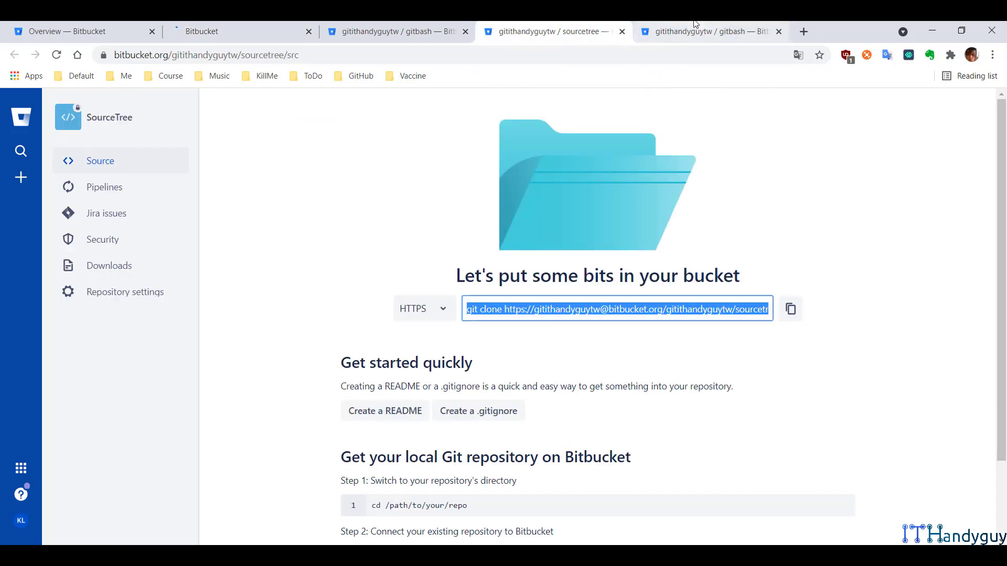
click(706, 34)
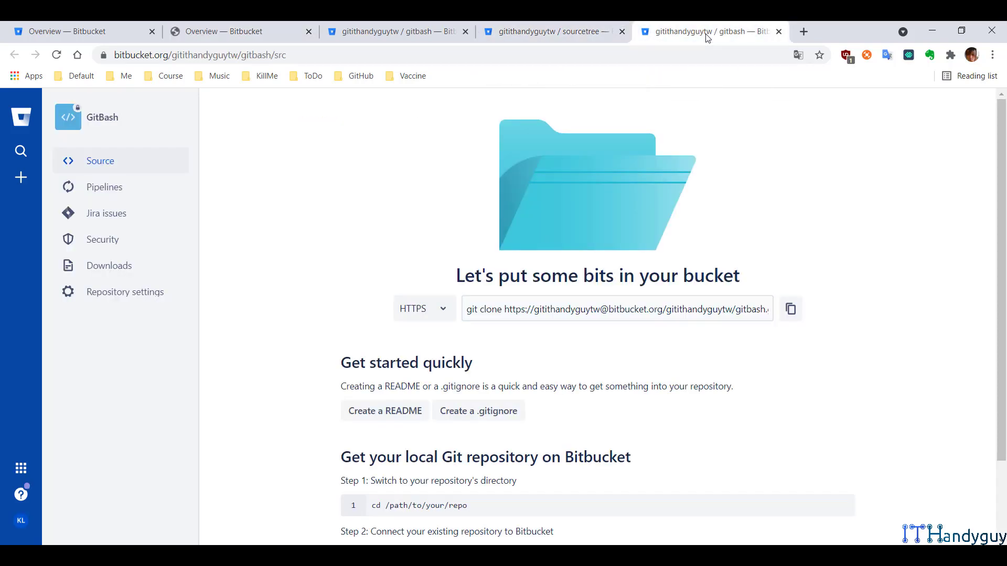
click(790, 315)
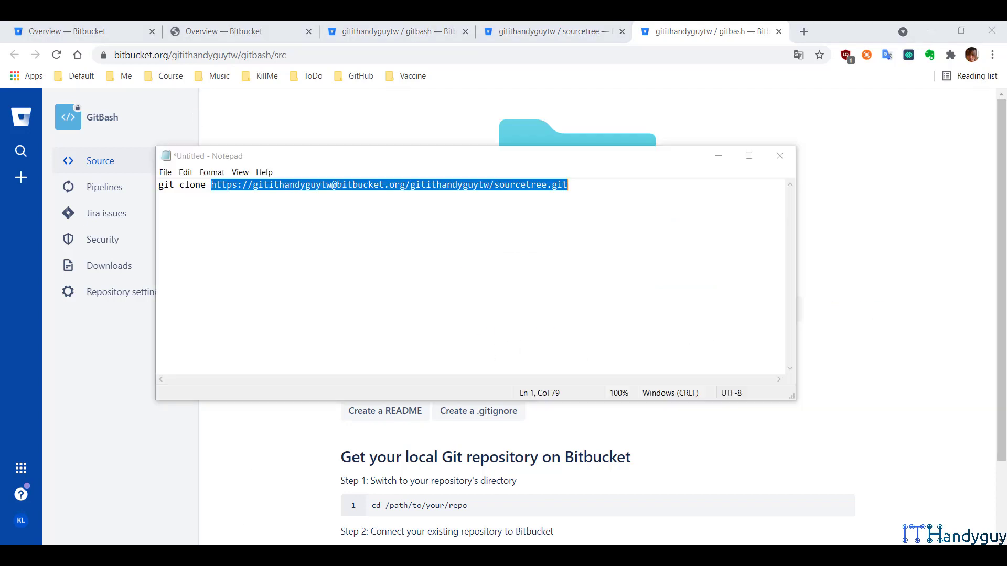
key(alt+Tab)
key(ctrl+a)
key(ctrl+v)
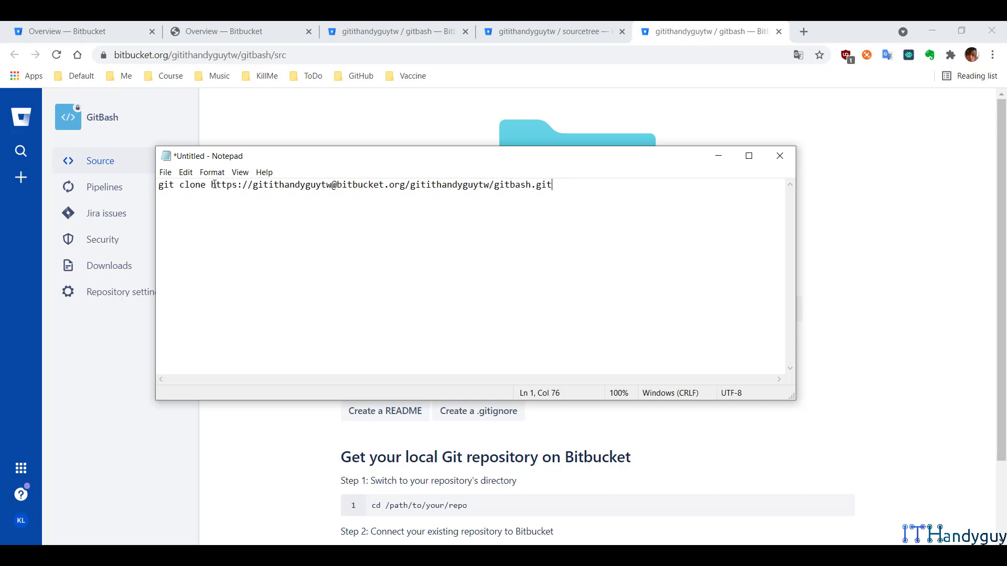
Step: Copy only the HTTPS address from the clone command, enter it as GitBash's URL to new location and delete the repository
drag(215, 185, 416, 185)
drag(212, 185, 612, 167)
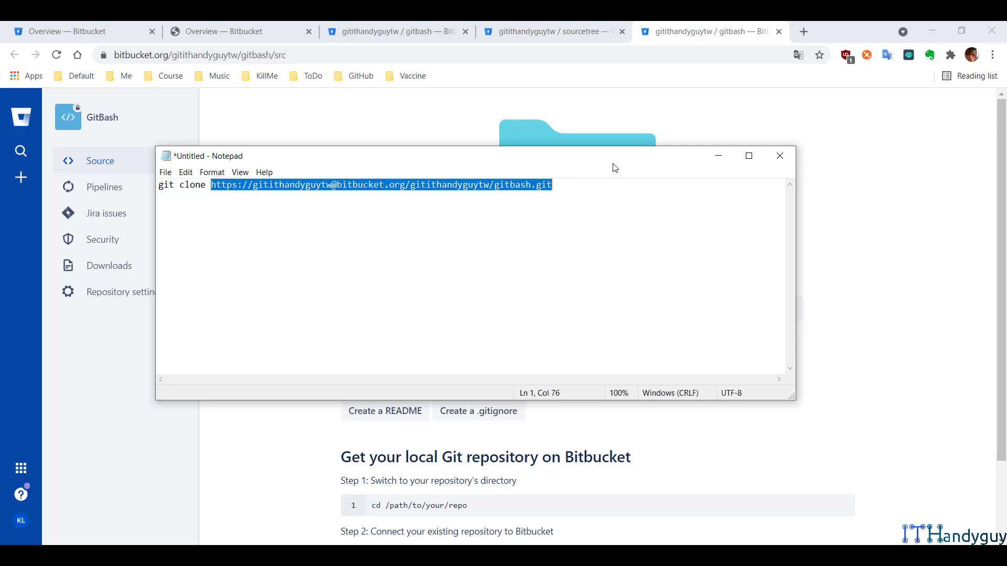
click(568, 31)
click(400, 26)
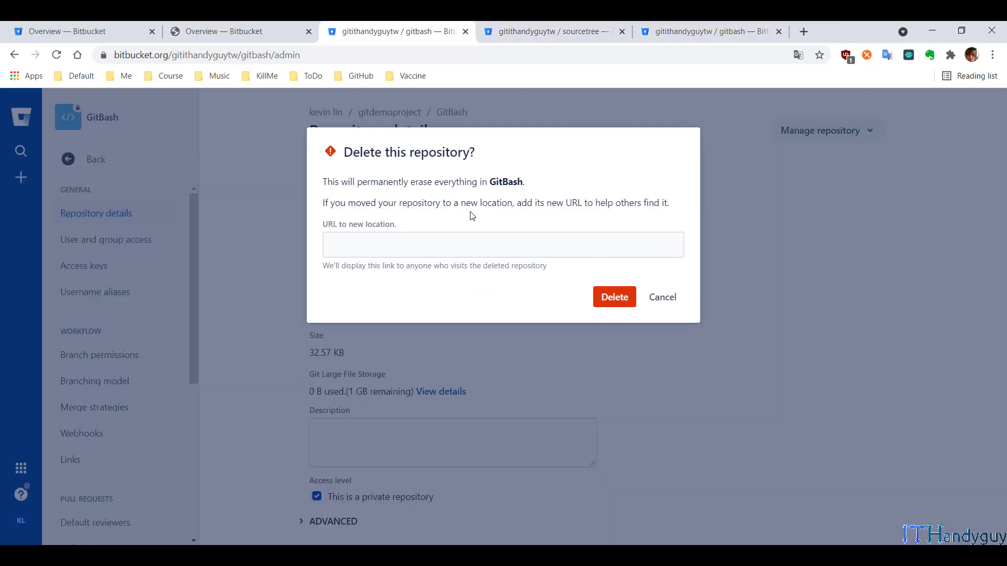
click(535, 245)
key(ctrl+v)
click(618, 299)
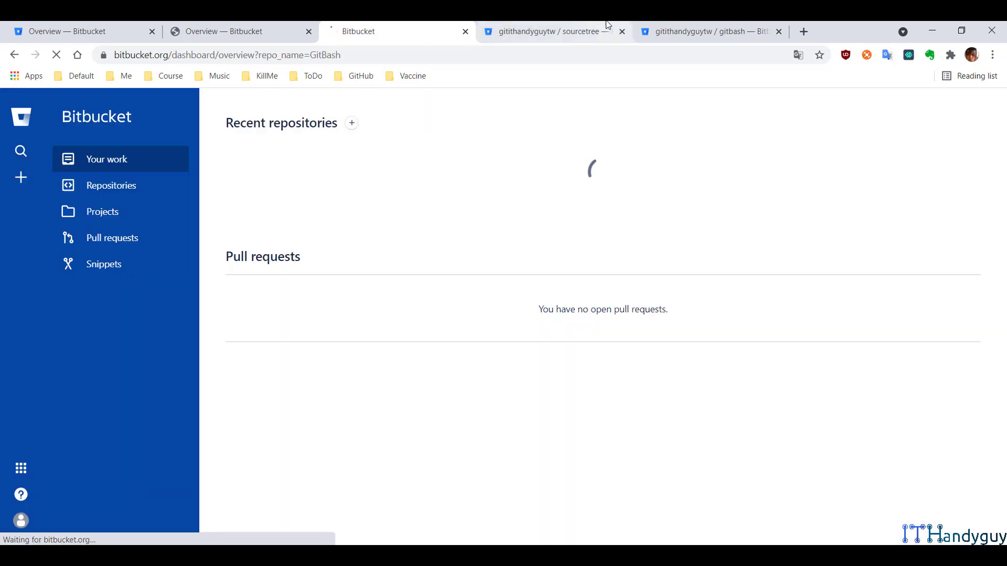
Step: Close the SourceTree and GitBash source tabs and both post-deletion overview tabs, keeping only the original overview
click(604, 23)
key(ctrl+w)
key(ctrl+w)
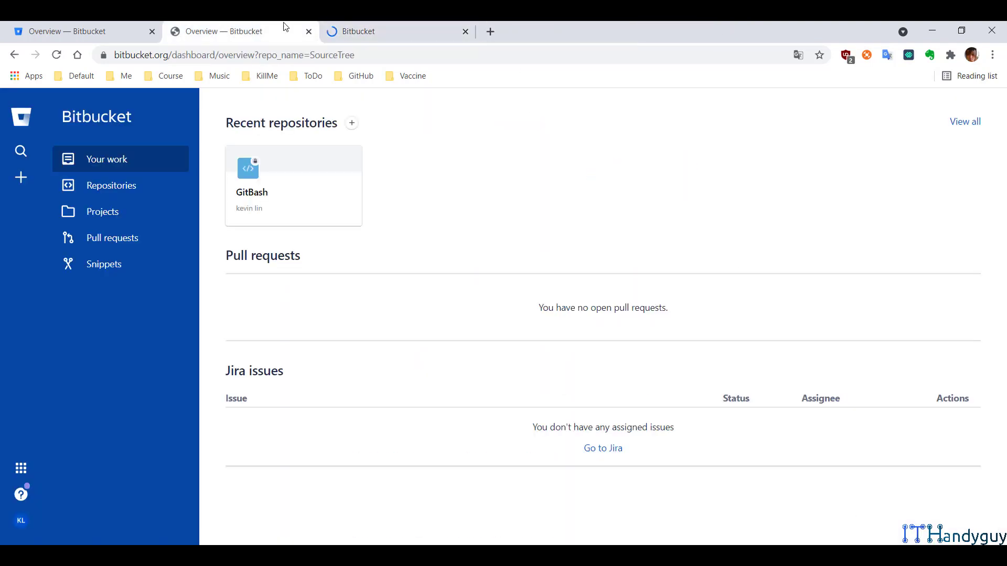
click(248, 31)
click(345, 34)
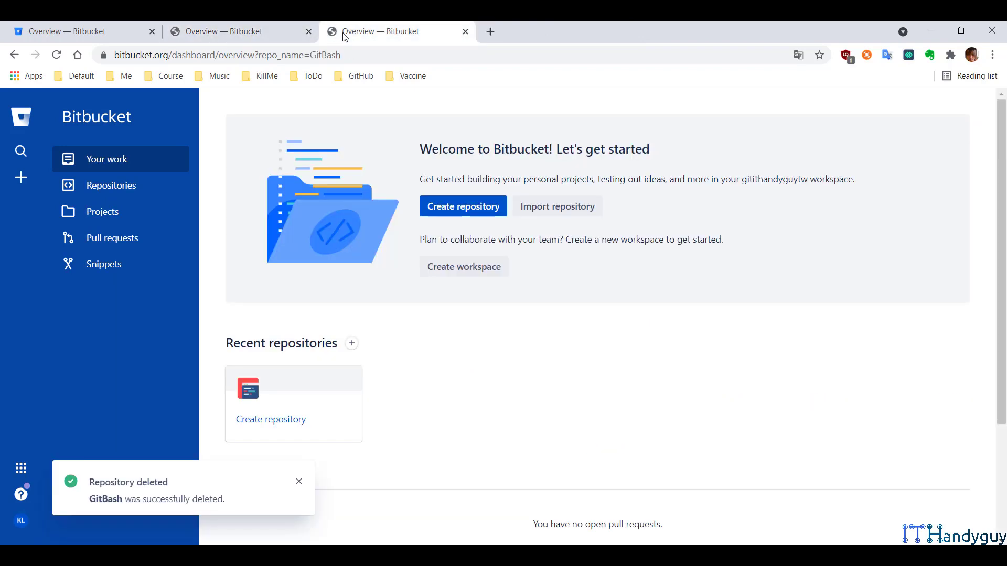
key(ctrl+w)
key(ctrl+w)
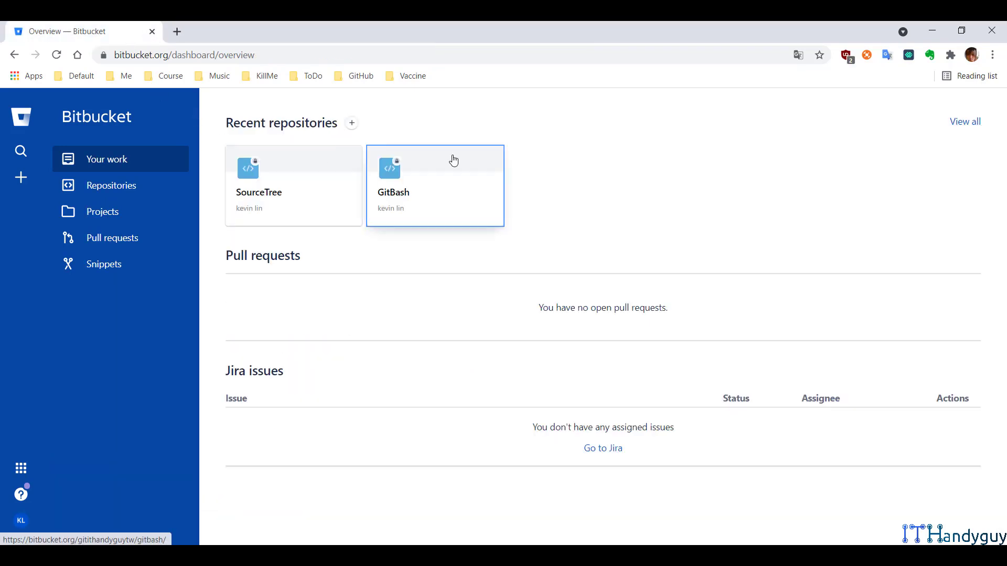
Step: Refresh the overview, open the Create repository form in three separate tabs, show the first and dismiss the translation prompt
click(453, 158)
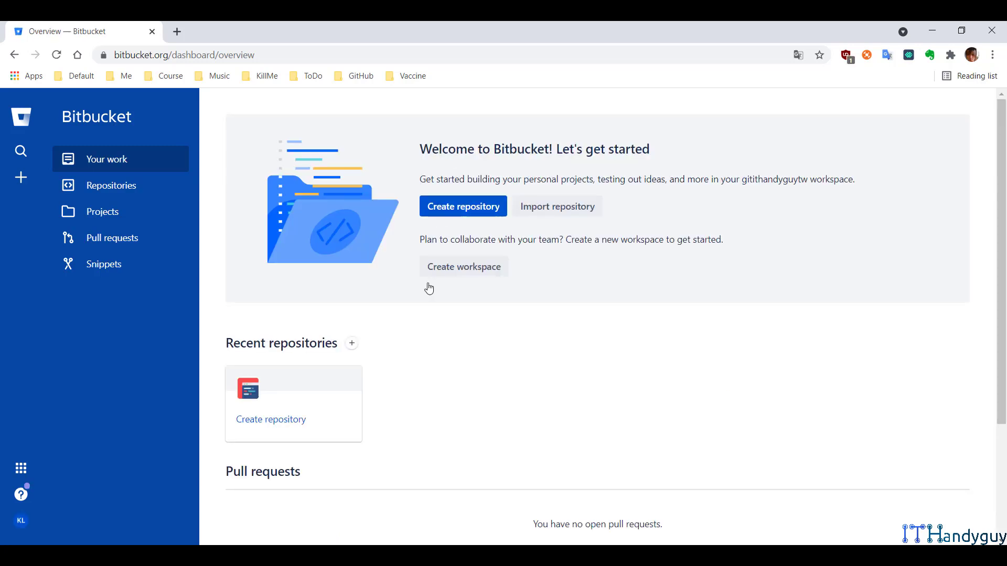
scroll(359, 355, down, 1)
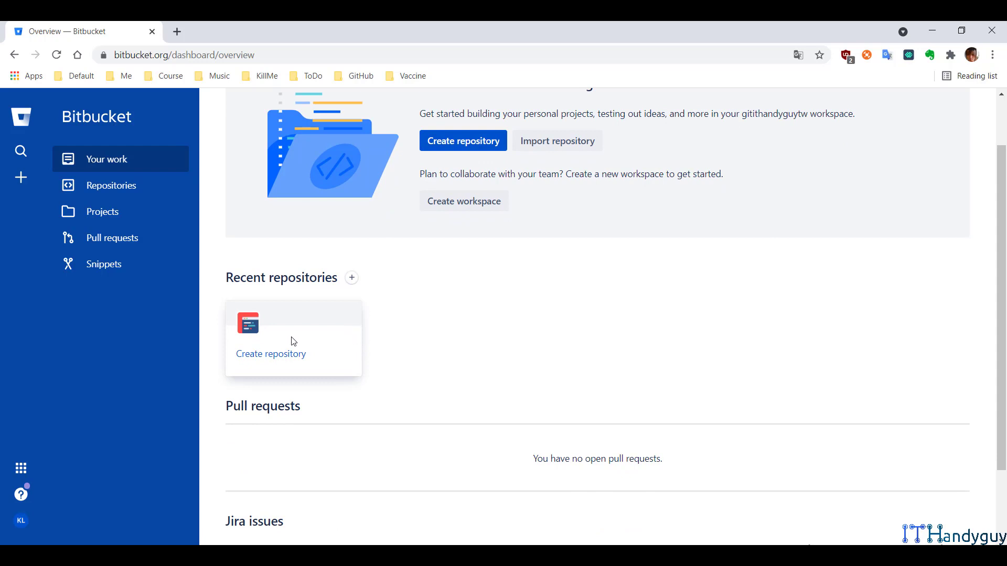
ctrl+click(267, 358)
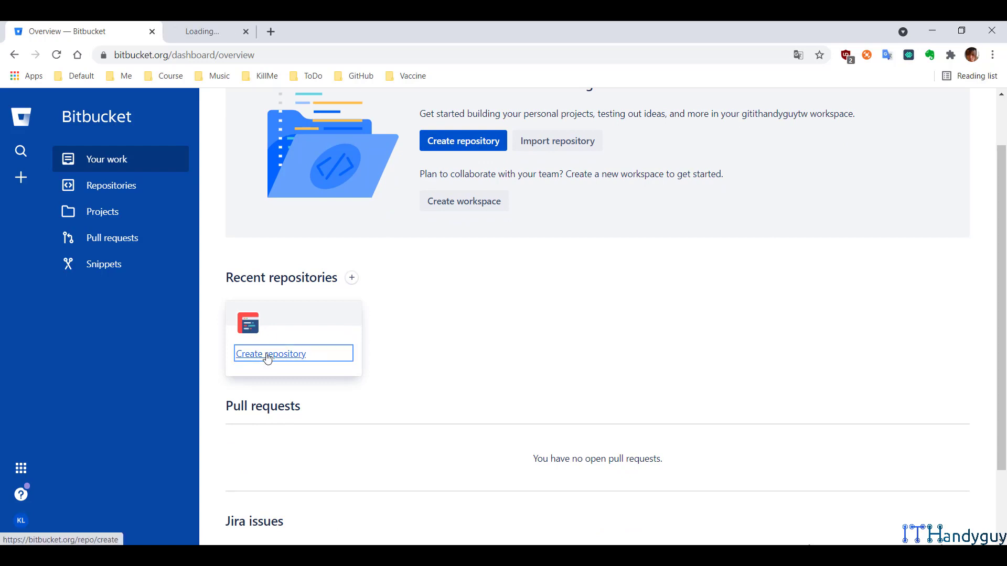
ctrl+click(268, 358)
ctrl+click(267, 358)
click(217, 25)
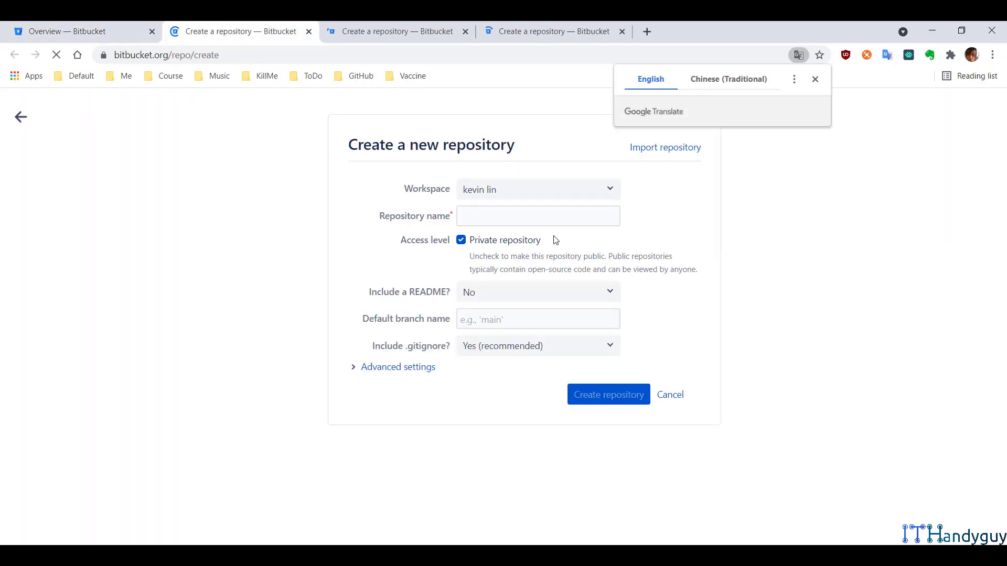
click(816, 80)
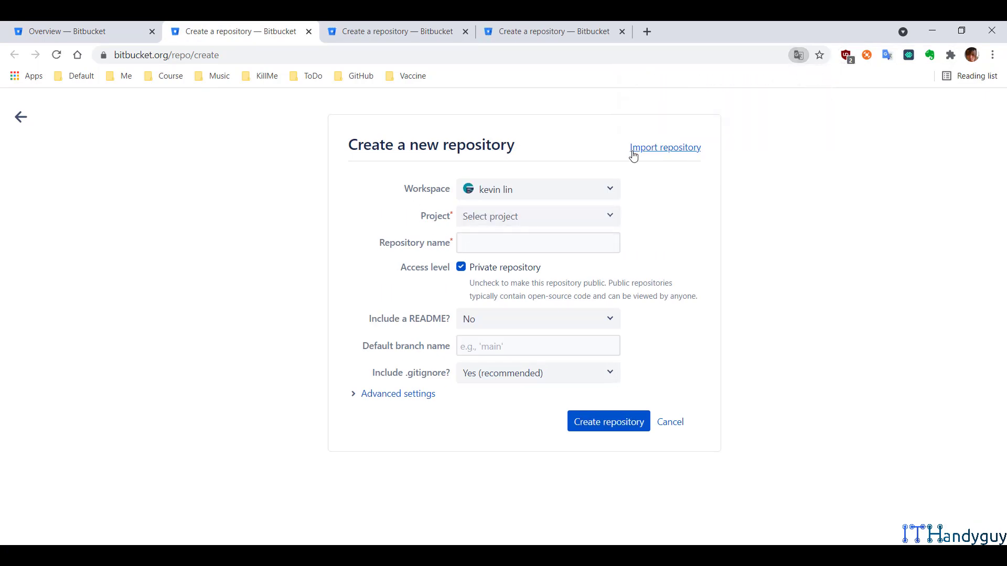
Step: Place the browser beside the Evernote notes, discard the Notepad document without saving and show the BitBucket - Create Repository instructions
key(super+Right)
click(405, 184)
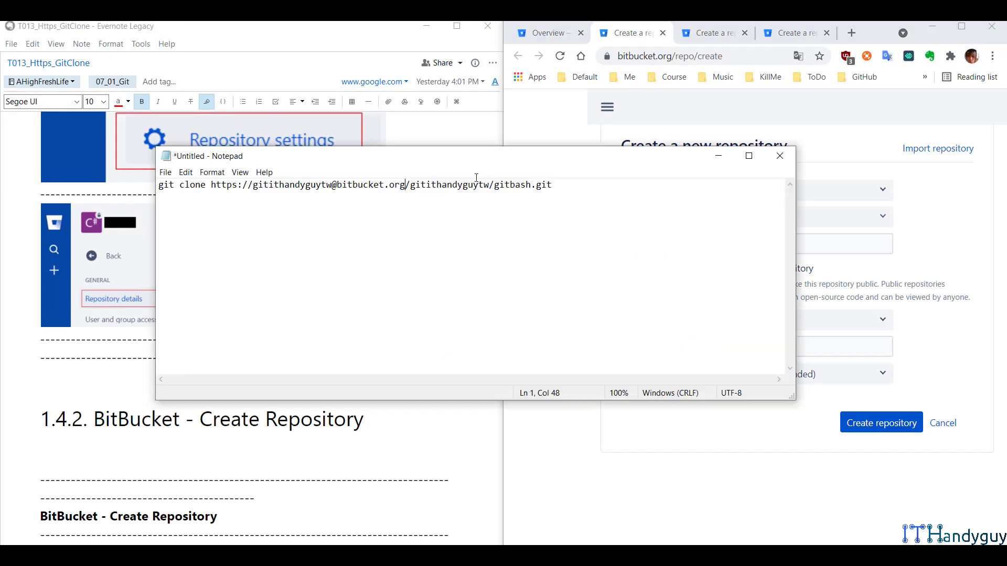
click(780, 155)
click(524, 289)
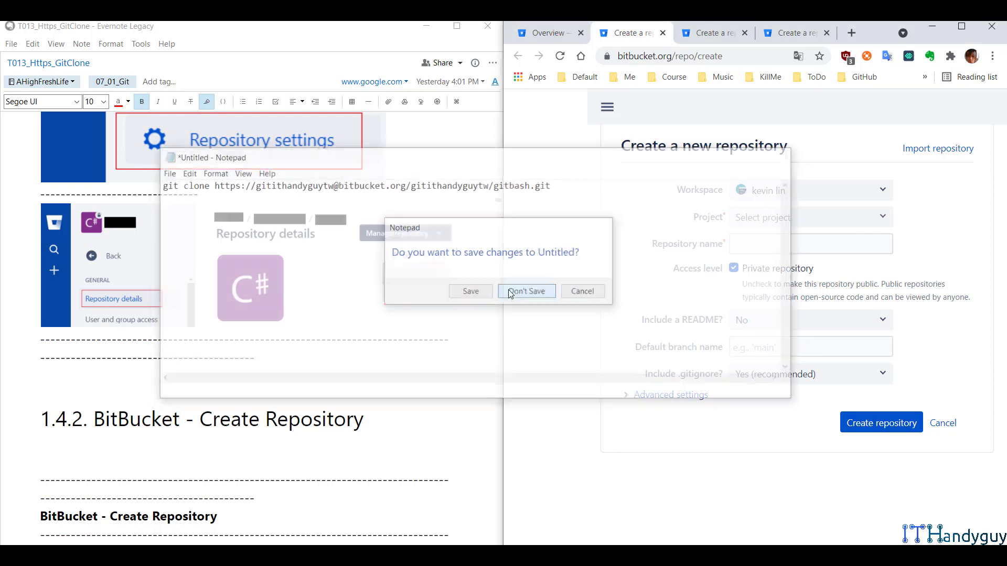
scroll(341, 304, down, 1)
scroll(341, 304, down, 12)
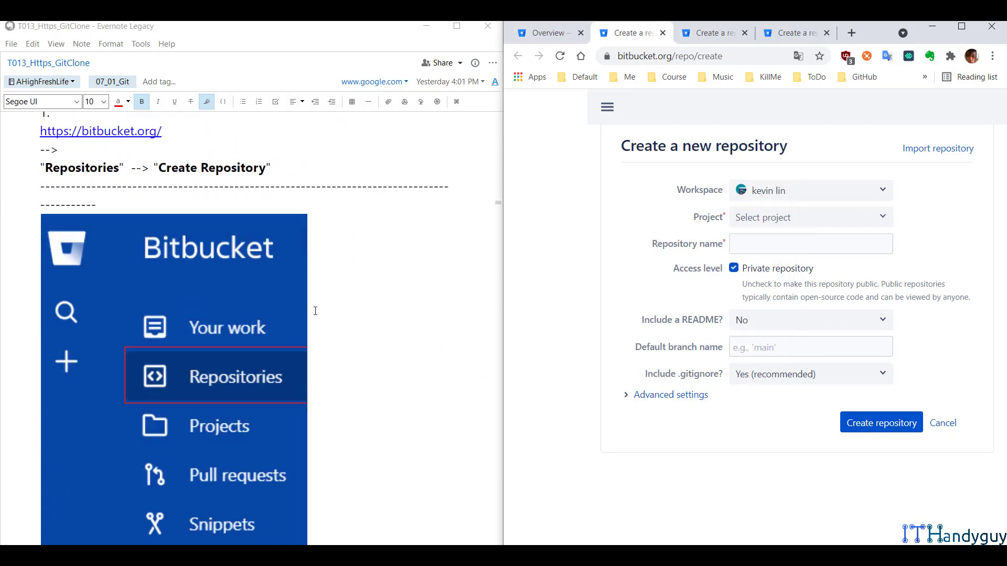
Step: Find the repository names in the notes and enter SourceTree as the repository name in the first creation form
scroll(315, 311, down, 3)
click(314, 312)
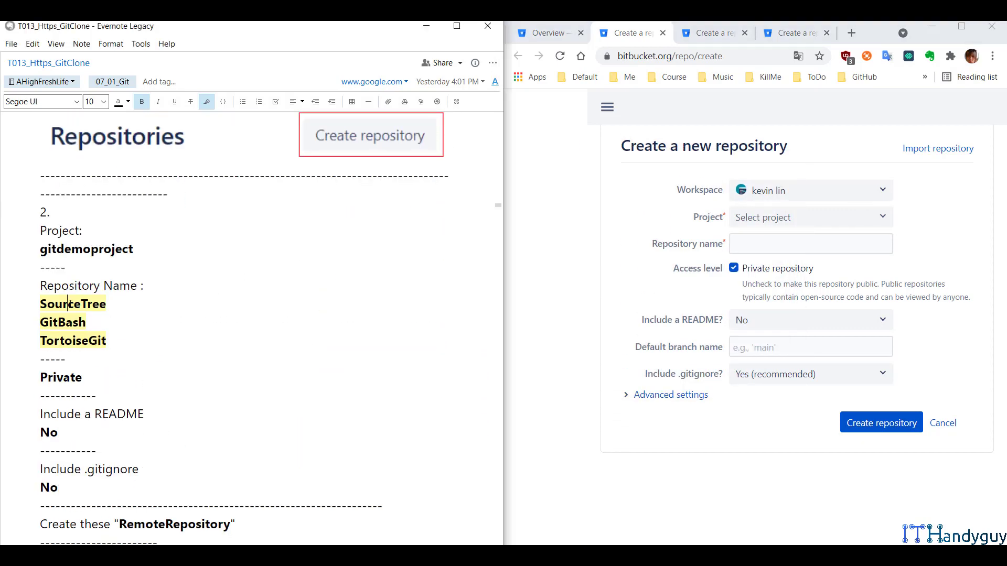
click(769, 244)
text(SourceTree)
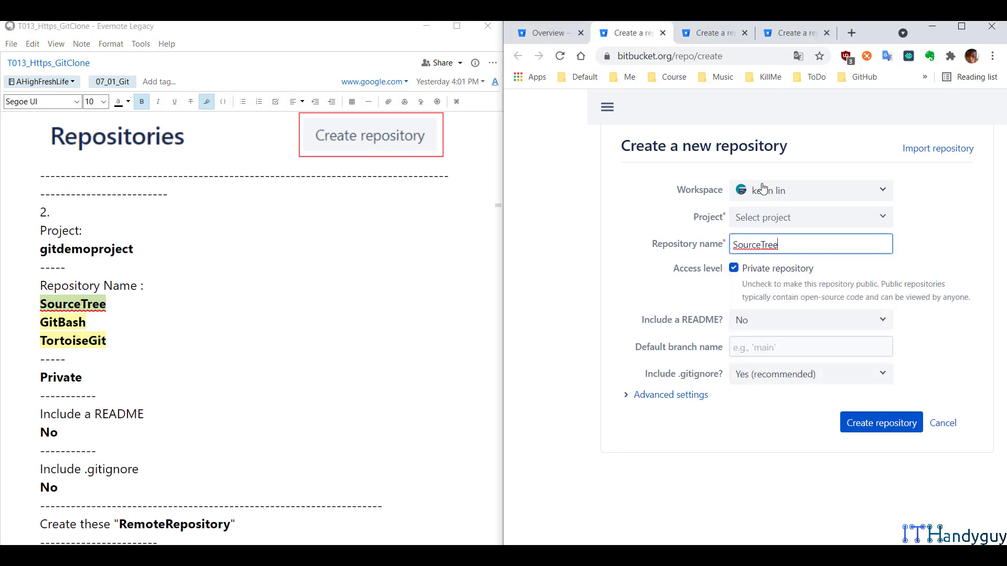
Step: Show the second creation form, dismiss its translation prompt and enter GitBash as the repository name
click(715, 35)
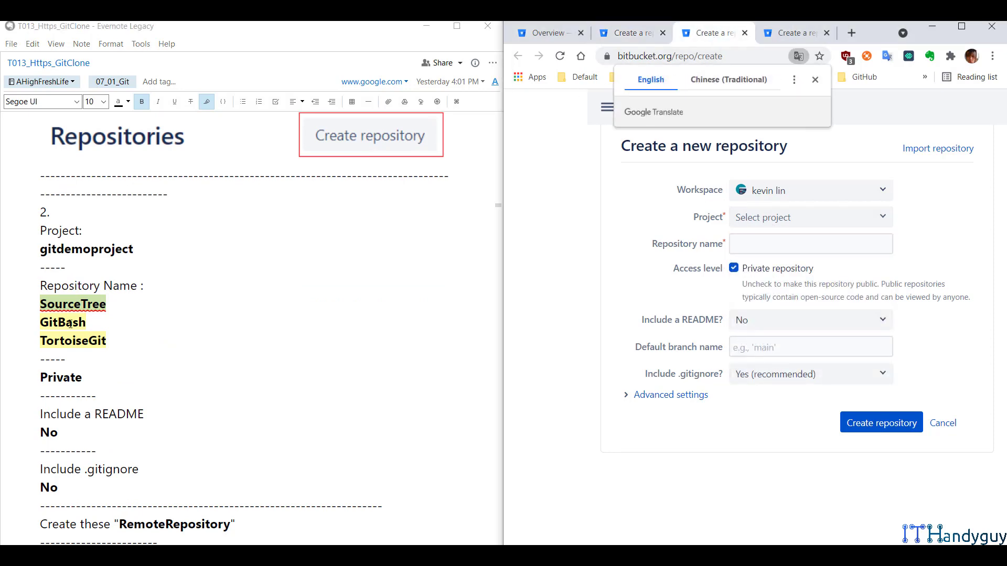
click(815, 80)
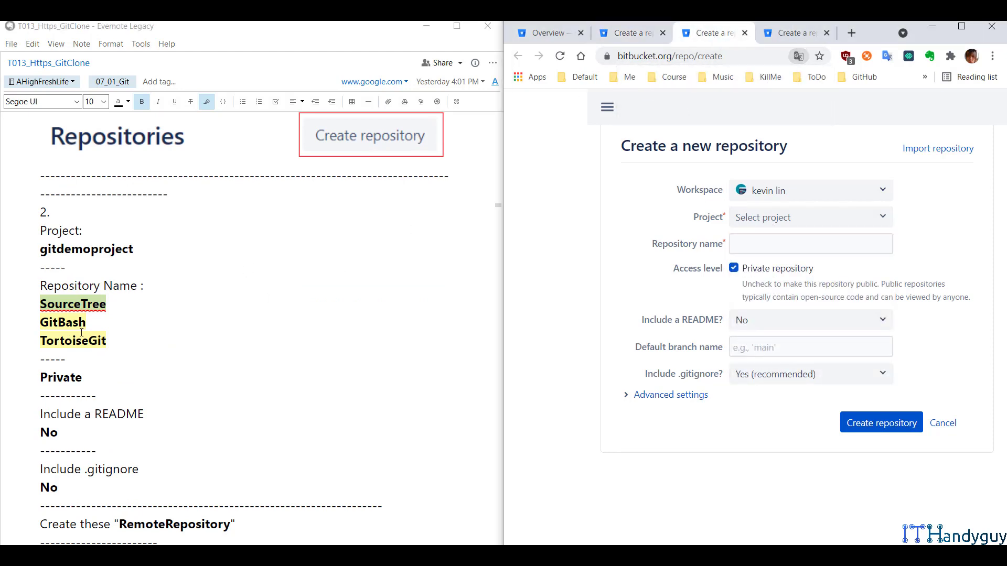
click(790, 239)
text(GitBash)
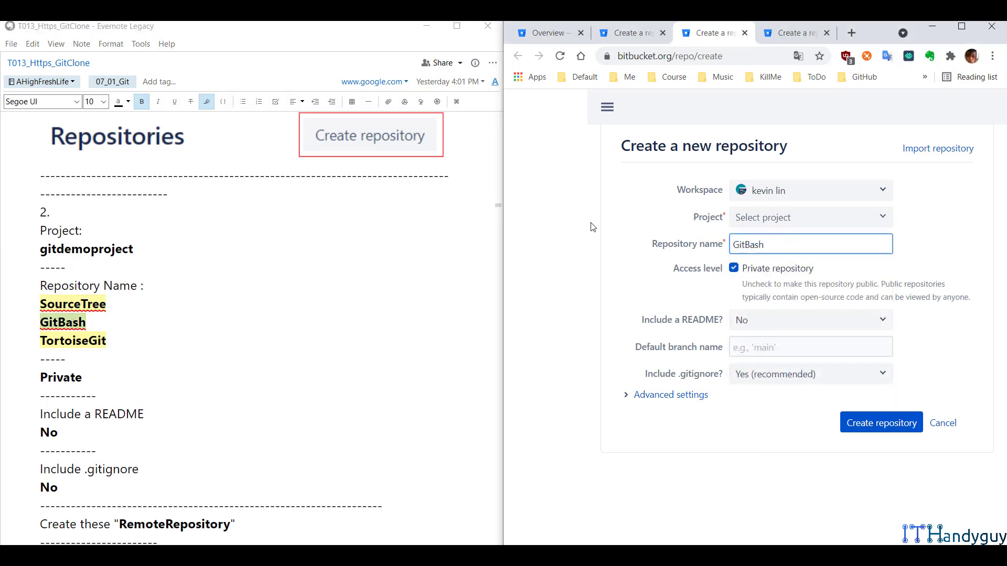
Step: Copy TortoiseGit from the notes into the third form's repository name and check the names across the three forms
click(801, 27)
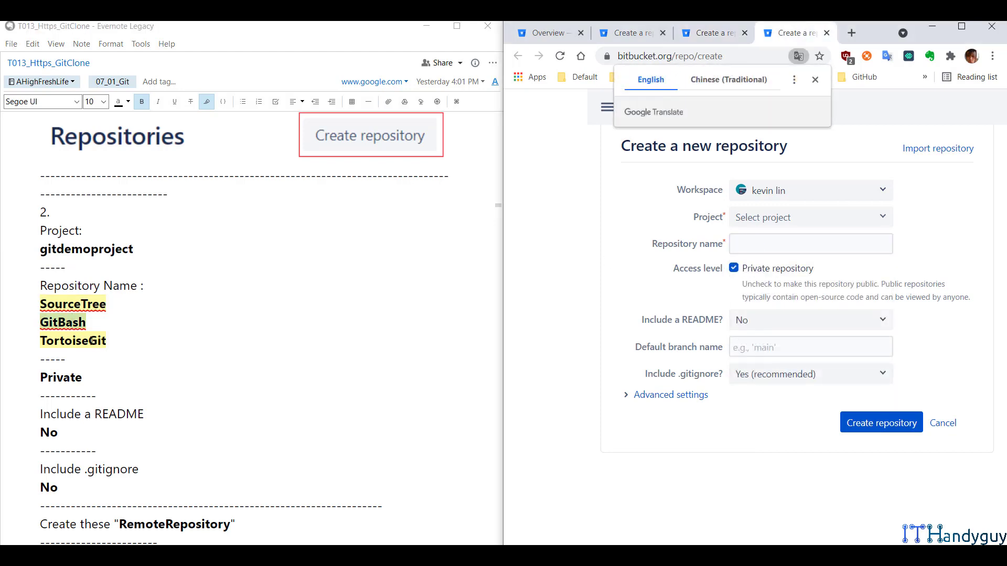
double_click(90, 340)
key(ctrl+c)
click(797, 240)
key(ctrl+v)
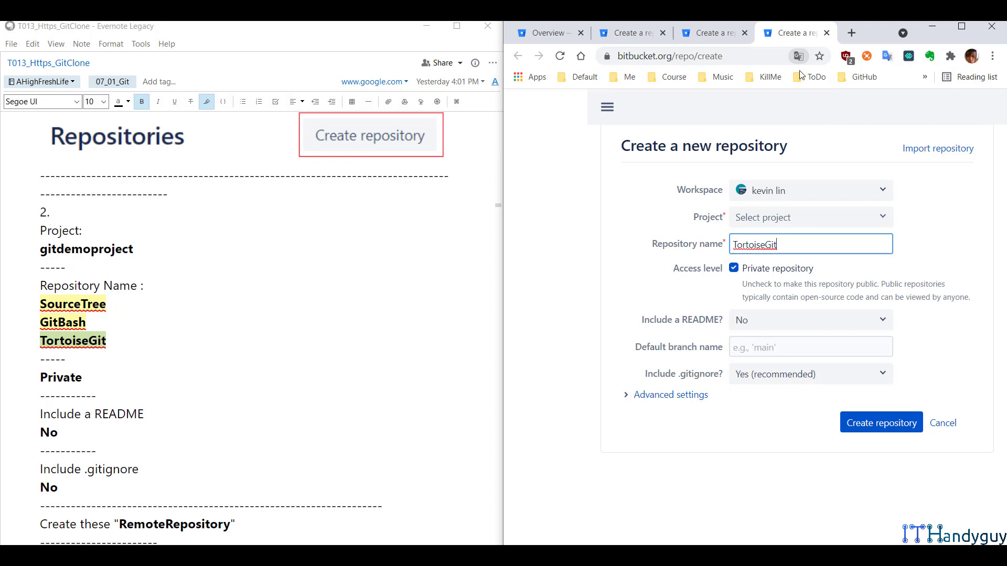
click(639, 26)
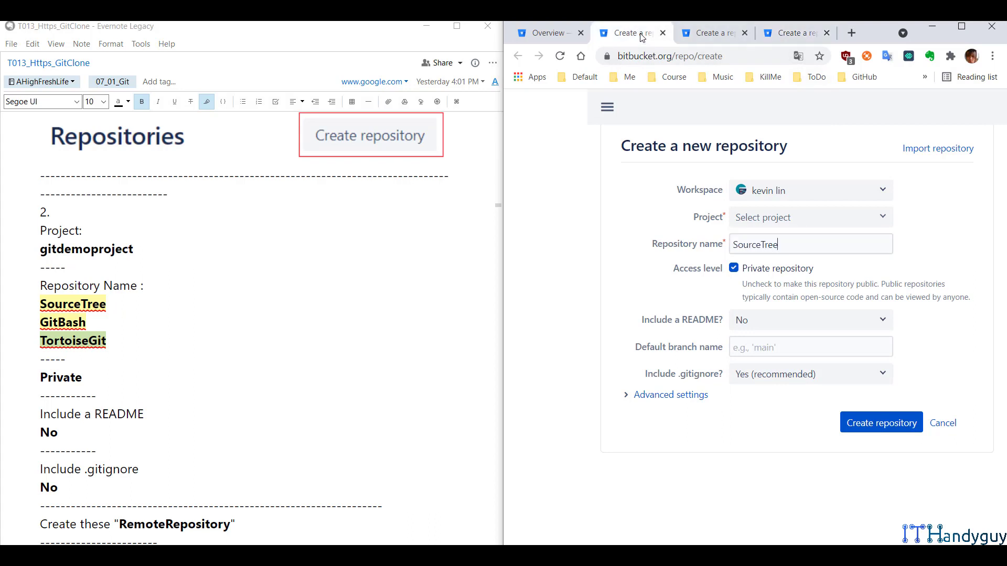
click(729, 34)
click(779, 36)
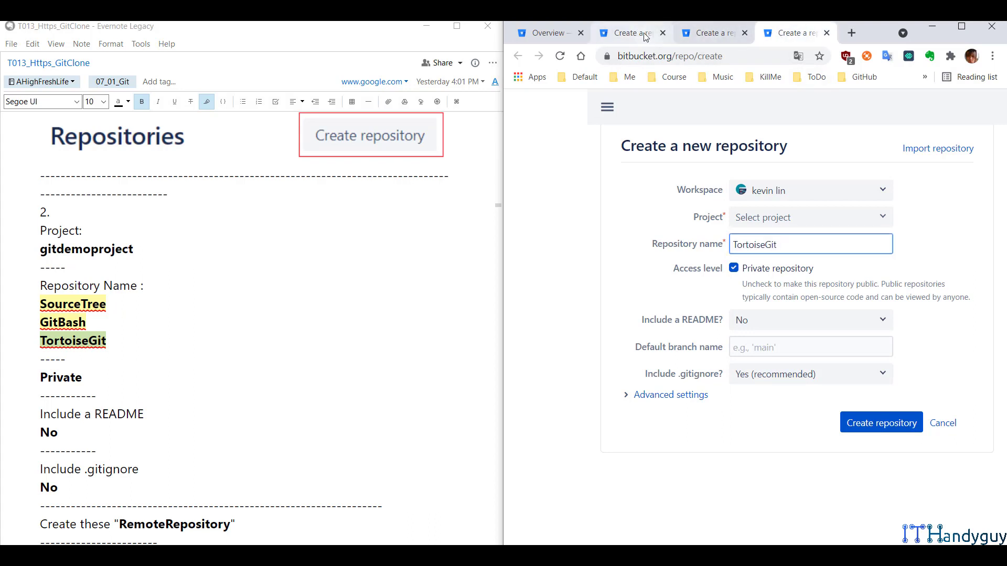
Step: Set Include .gitignore to No in the SourceTree, GitBash and TortoiseGit creation forms, as the notes specify
click(631, 38)
scroll(274, 290, down, 3)
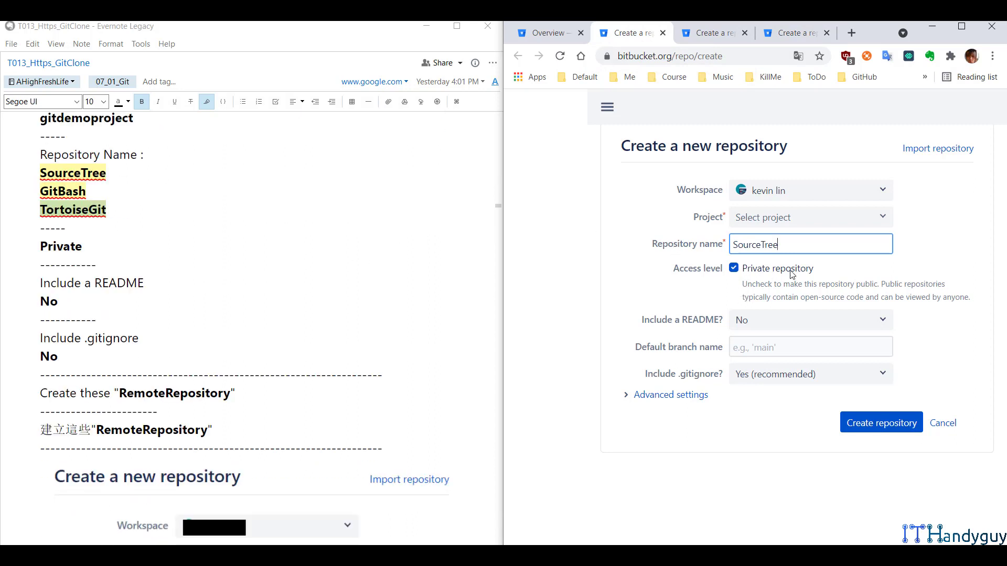
click(825, 374)
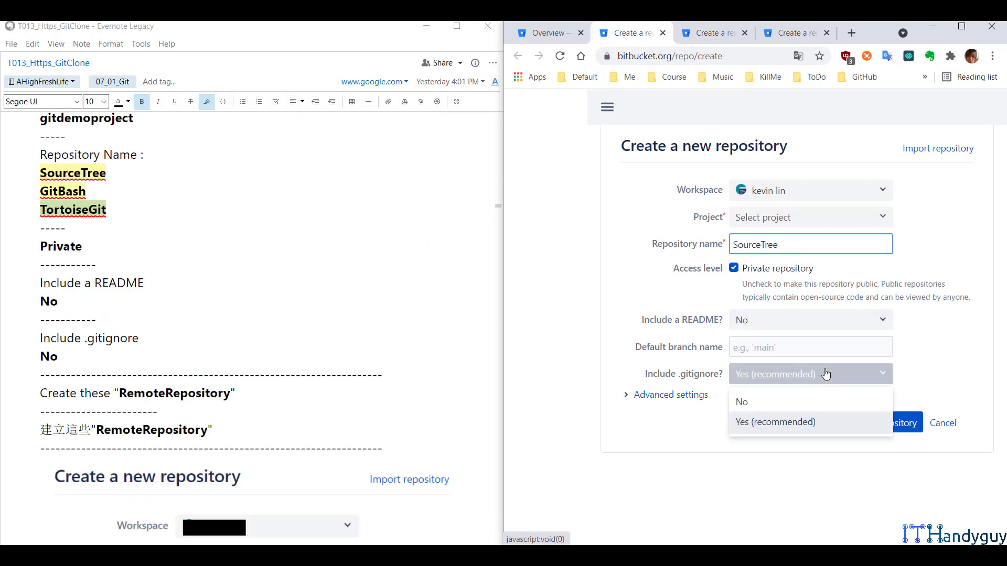
click(813, 421)
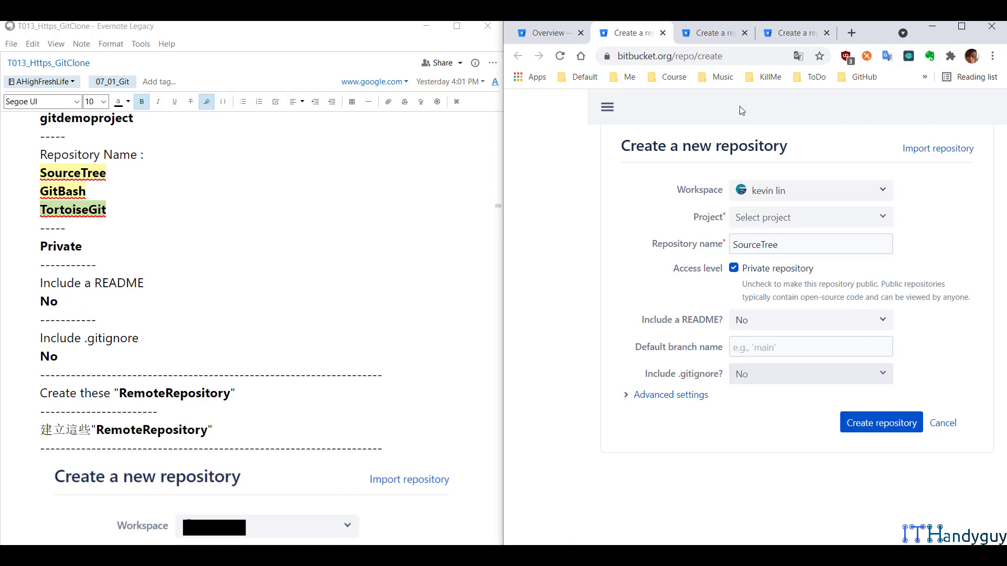
click(734, 35)
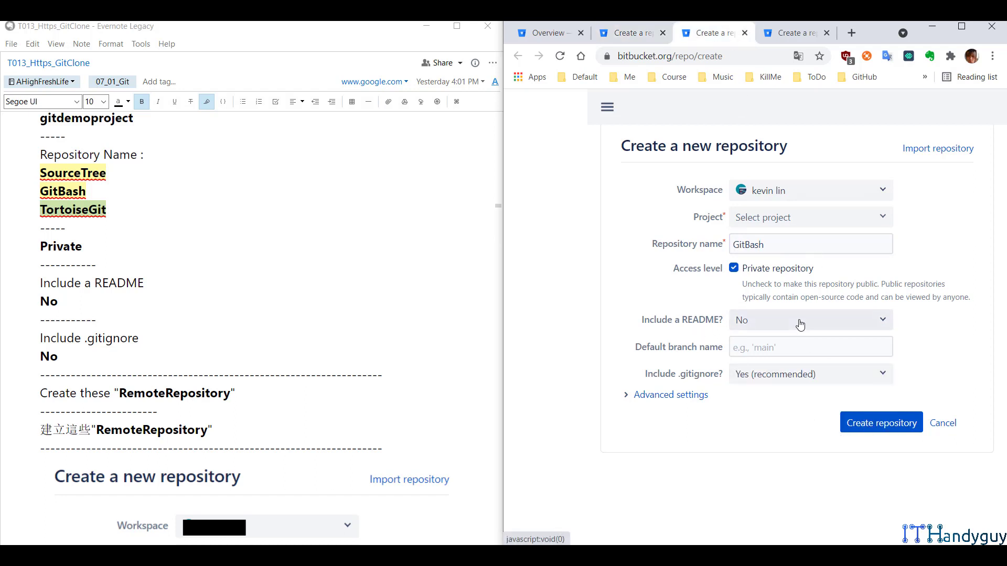
click(808, 374)
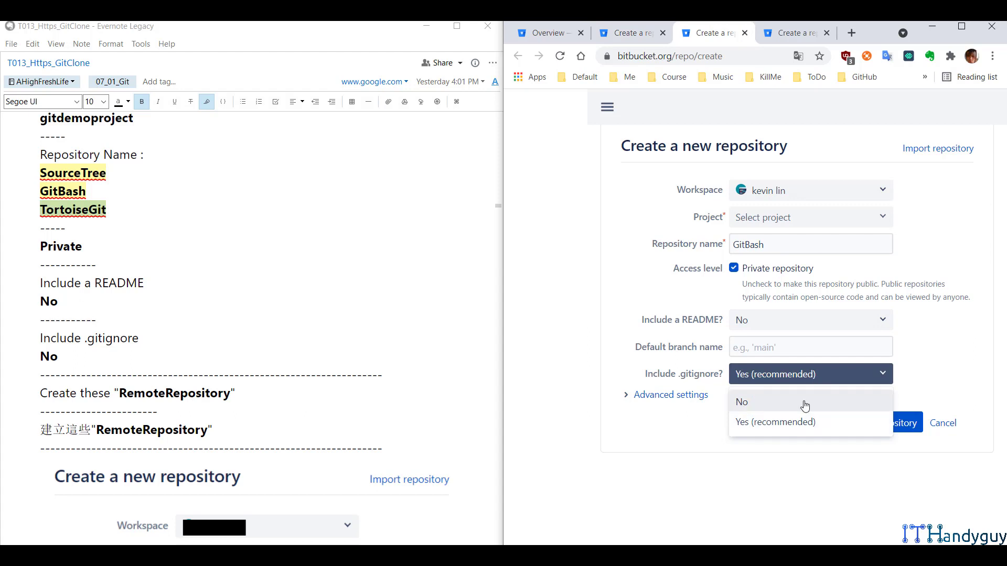
click(803, 403)
click(798, 27)
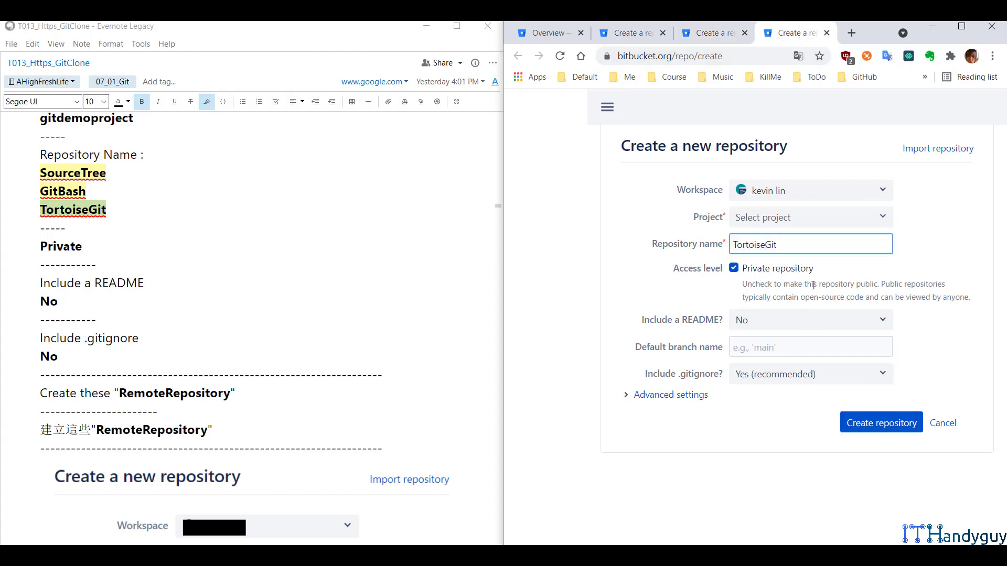
click(771, 381)
click(775, 401)
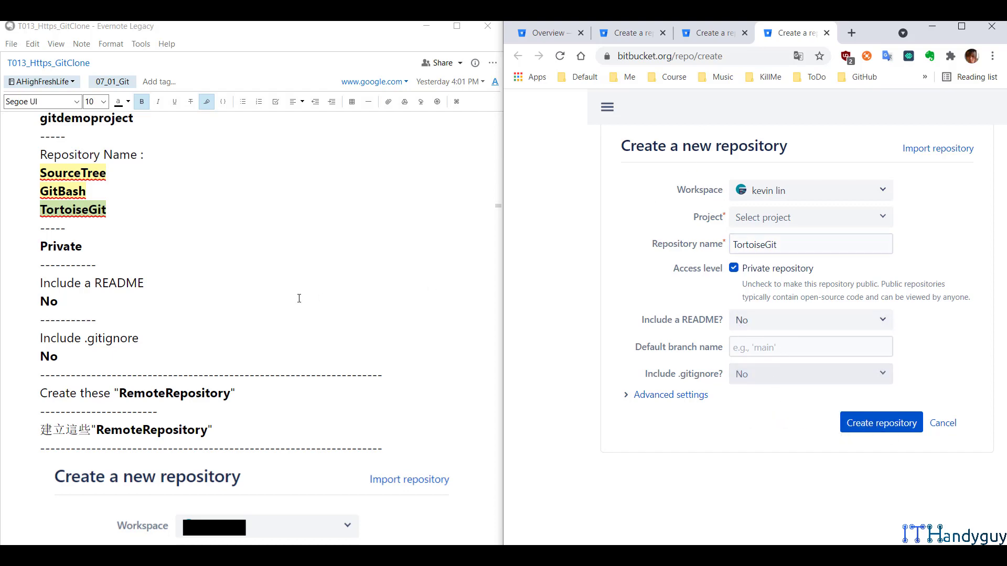
Step: Review the sample creation form in the notes and try to create the SourceTree repository without selecting a project
scroll(297, 298, down, 9)
scroll(283, 263, up, 2)
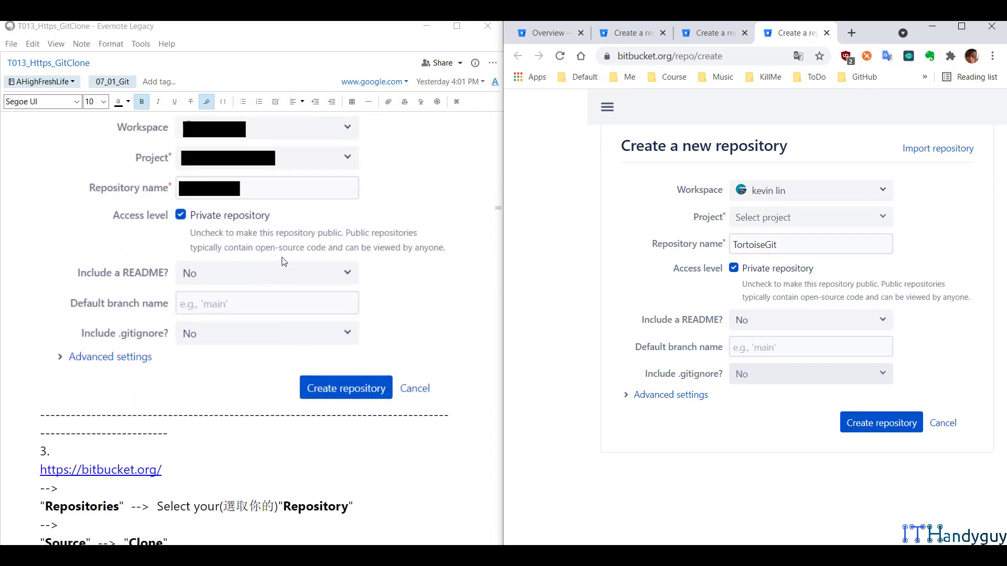
scroll(284, 262, up, 2)
click(634, 32)
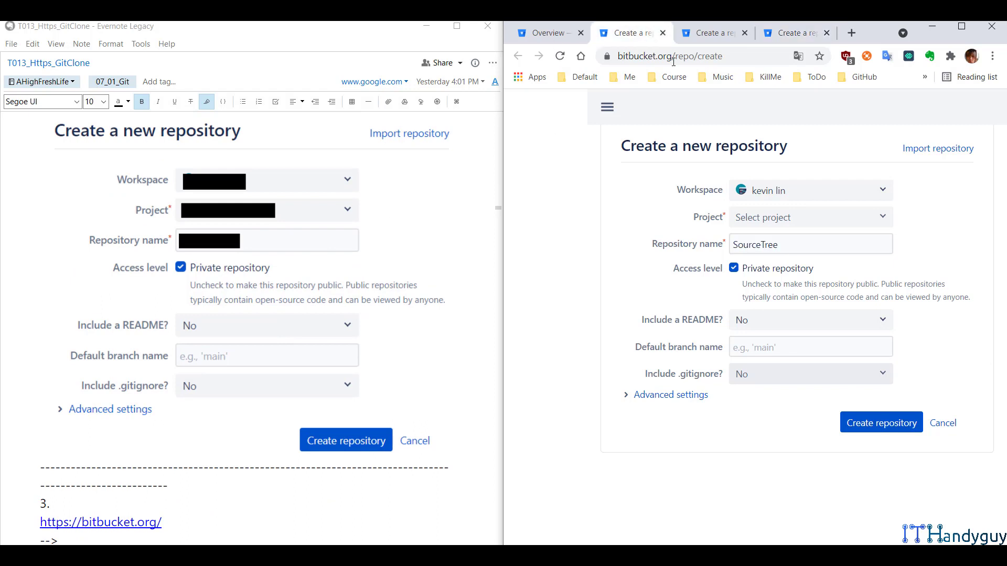
click(882, 423)
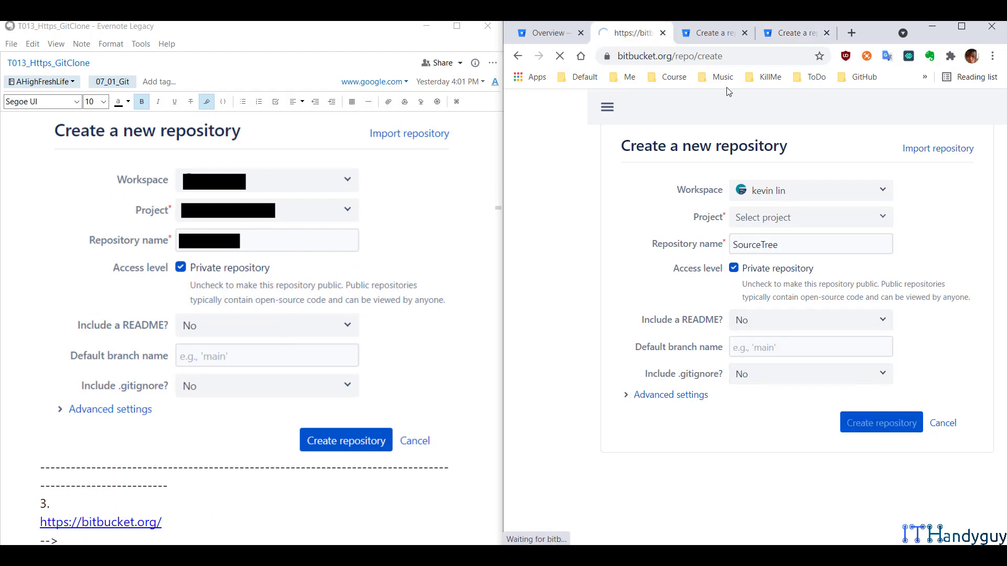
click(715, 37)
click(621, 38)
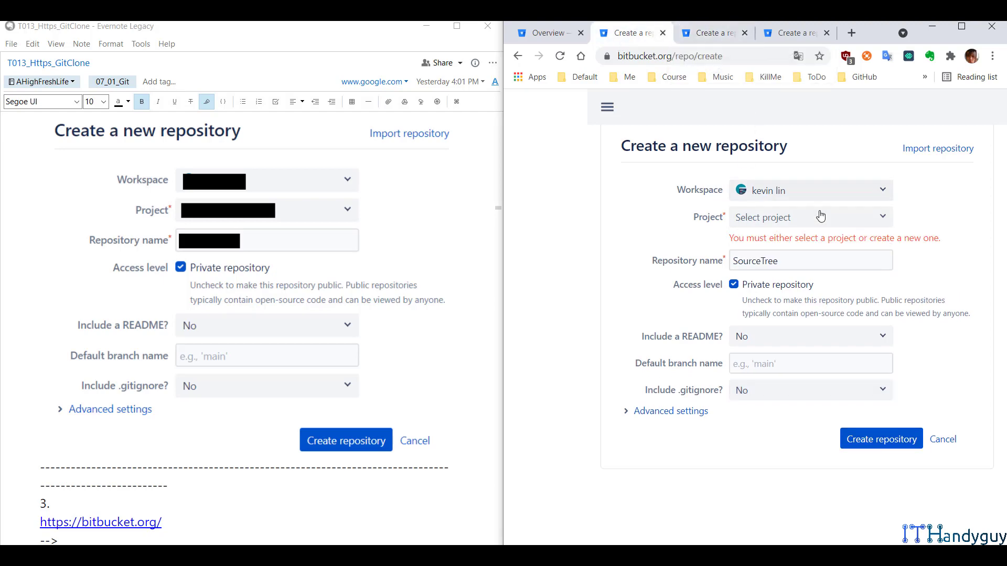
Step: Look up the project name in the notes, assign gitdemoproject to the SourceTree form and create the repository
scroll(317, 228, up, 8)
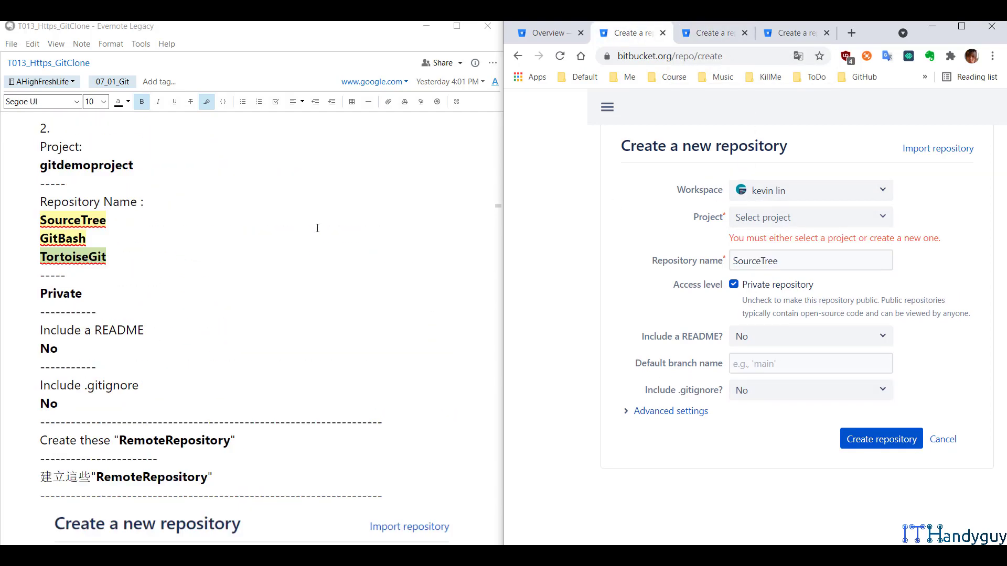
click(781, 219)
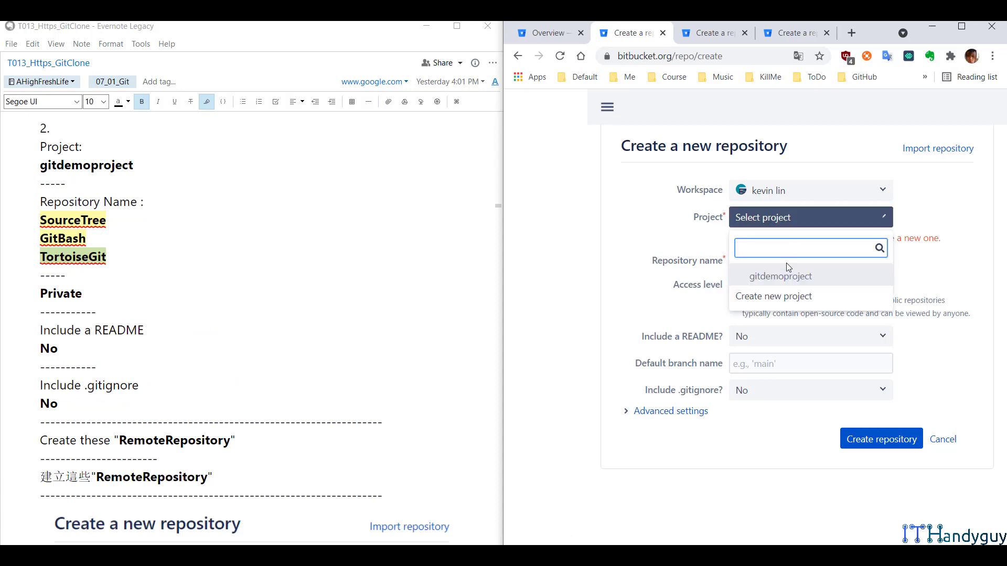
click(784, 288)
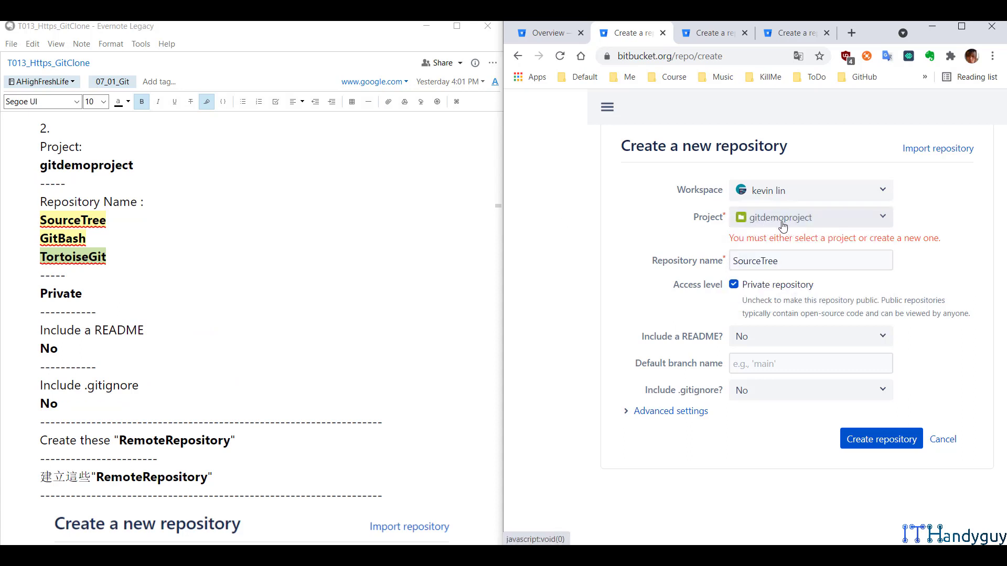
click(898, 439)
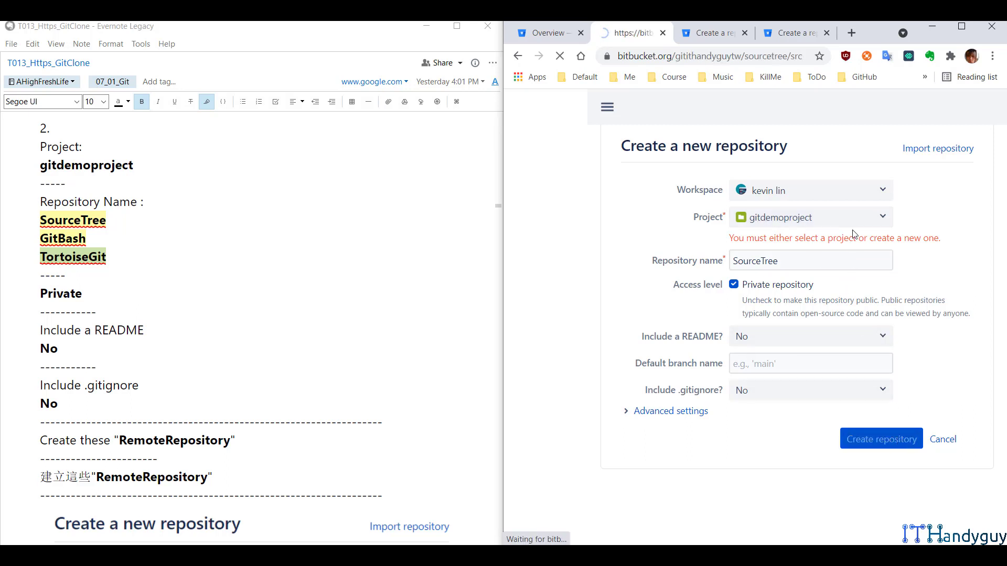
Step: Select gitdemoproject as the project in the GitBash form and create that repository
key(ctrl+Tab)
click(814, 217)
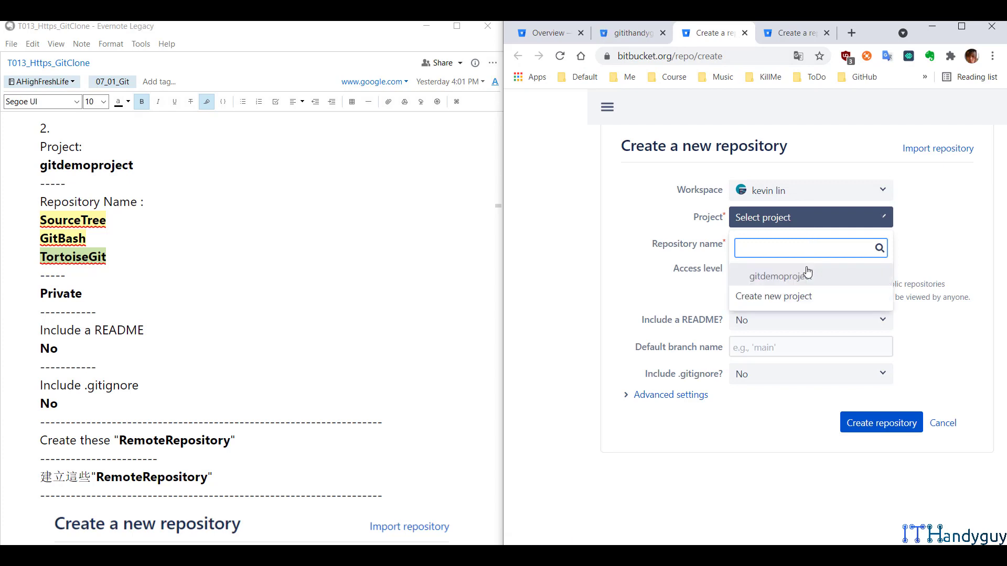
click(807, 278)
key(Return)
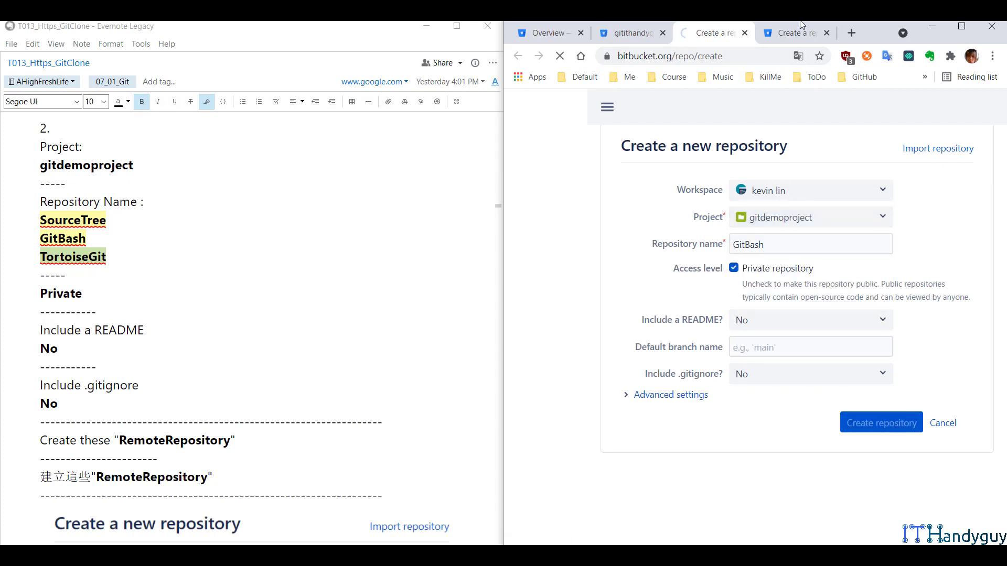
Step: Create the TortoiseGit repository under gitdemoproject and view the new GitBash and TortoiseGit repository pages
click(802, 27)
click(813, 219)
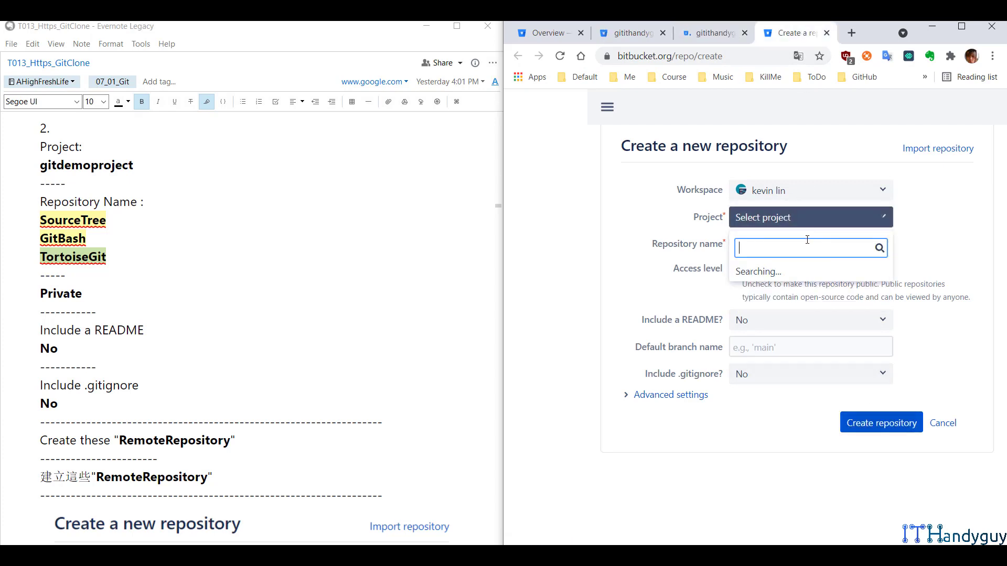
click(808, 282)
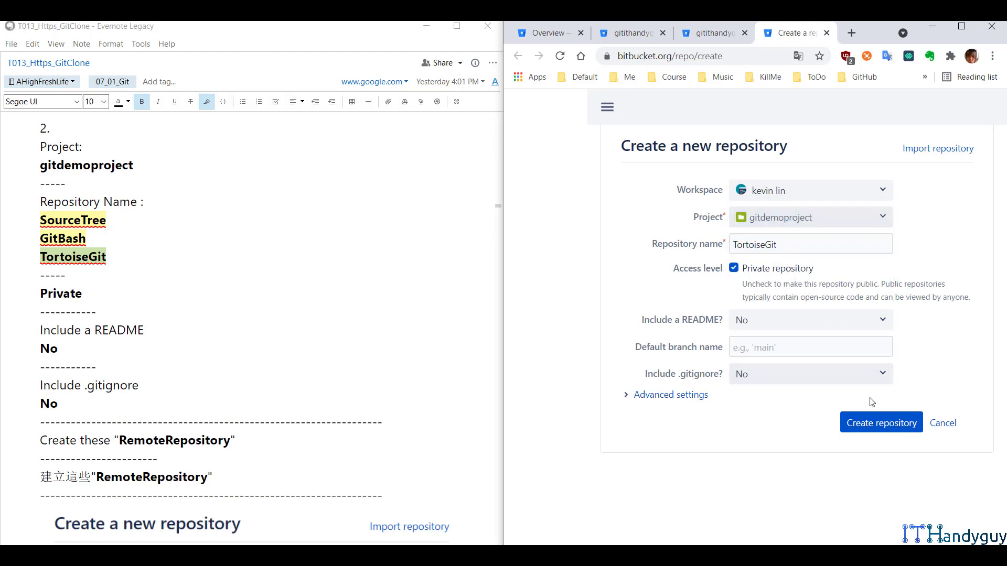
click(881, 423)
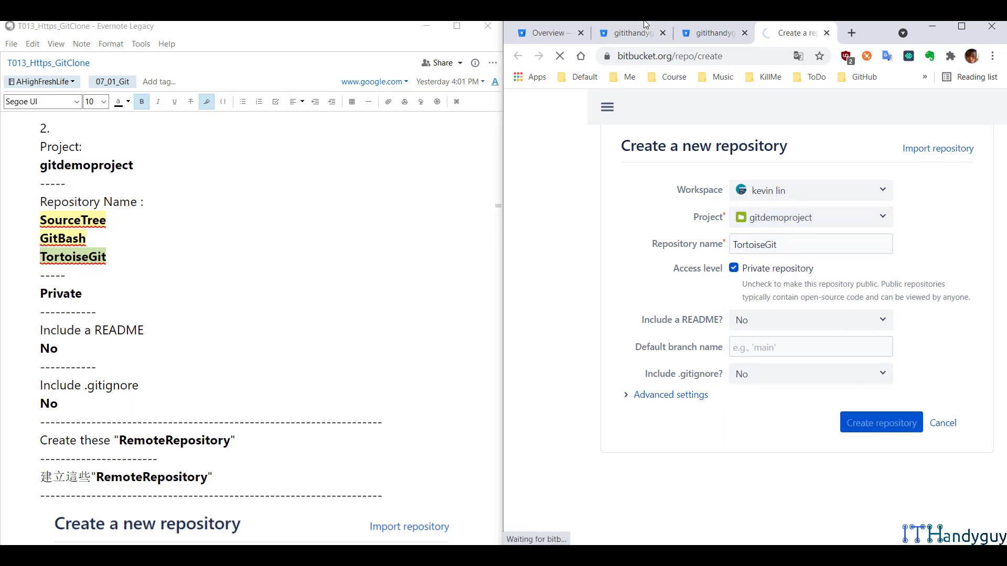
click(723, 31)
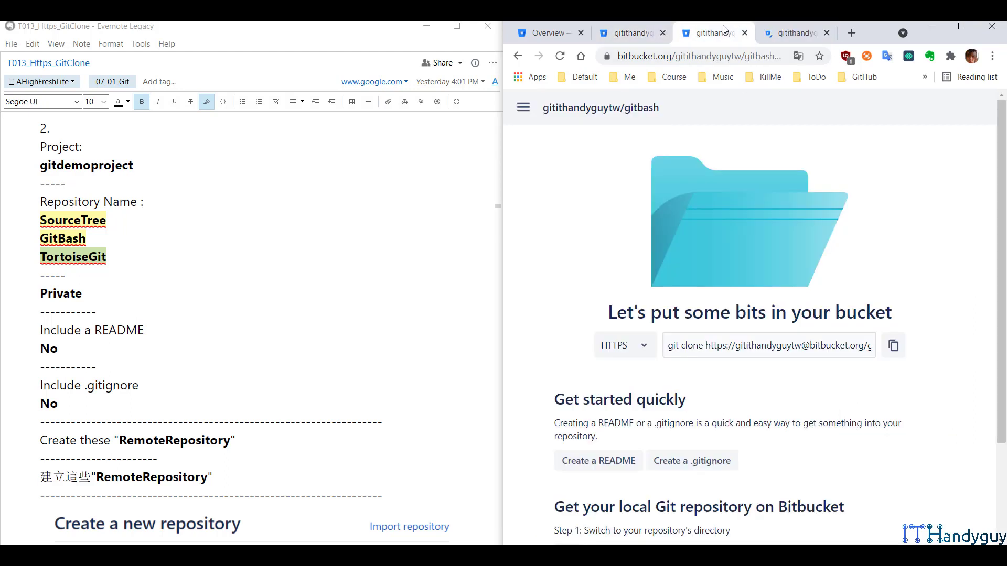
click(787, 30)
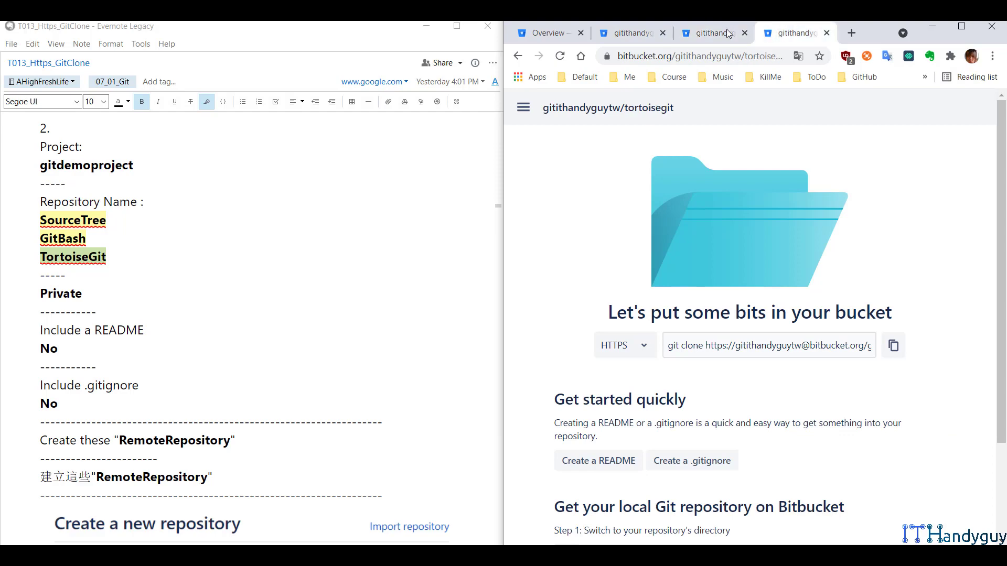